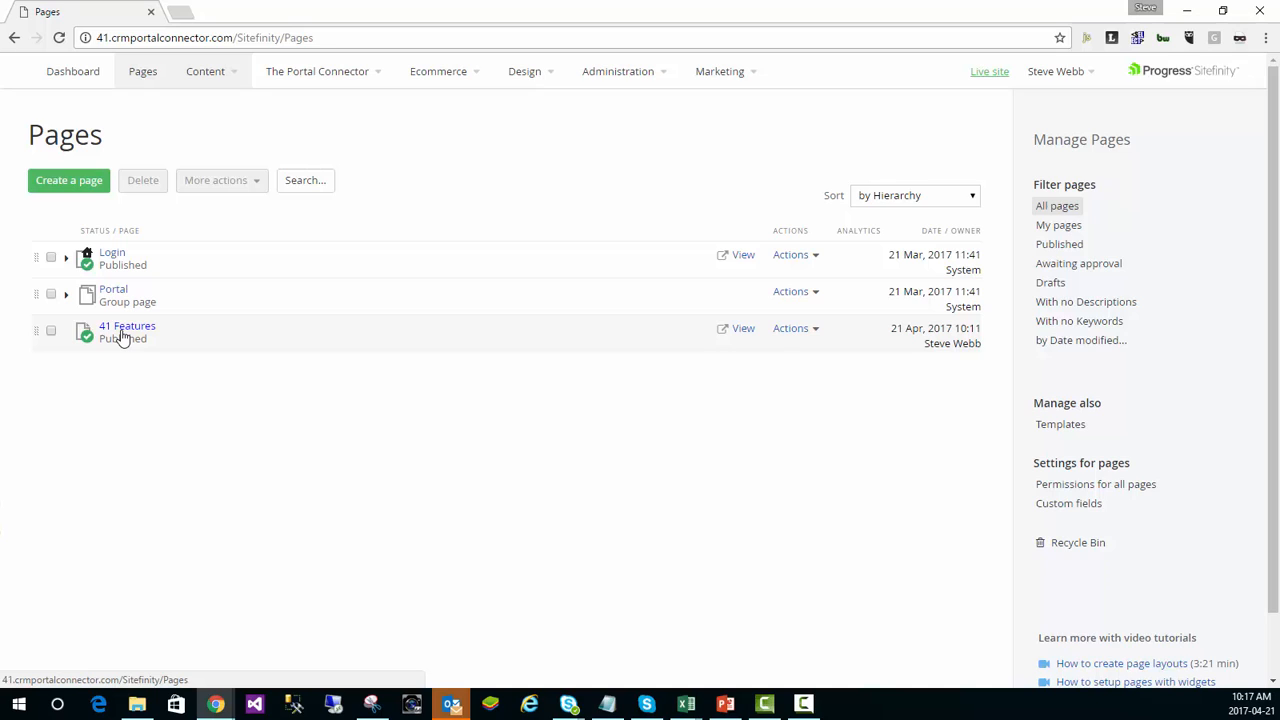
Edit the 41 Features page, add a Map widget to the first of the two empty columns and open its settings
click(119, 334)
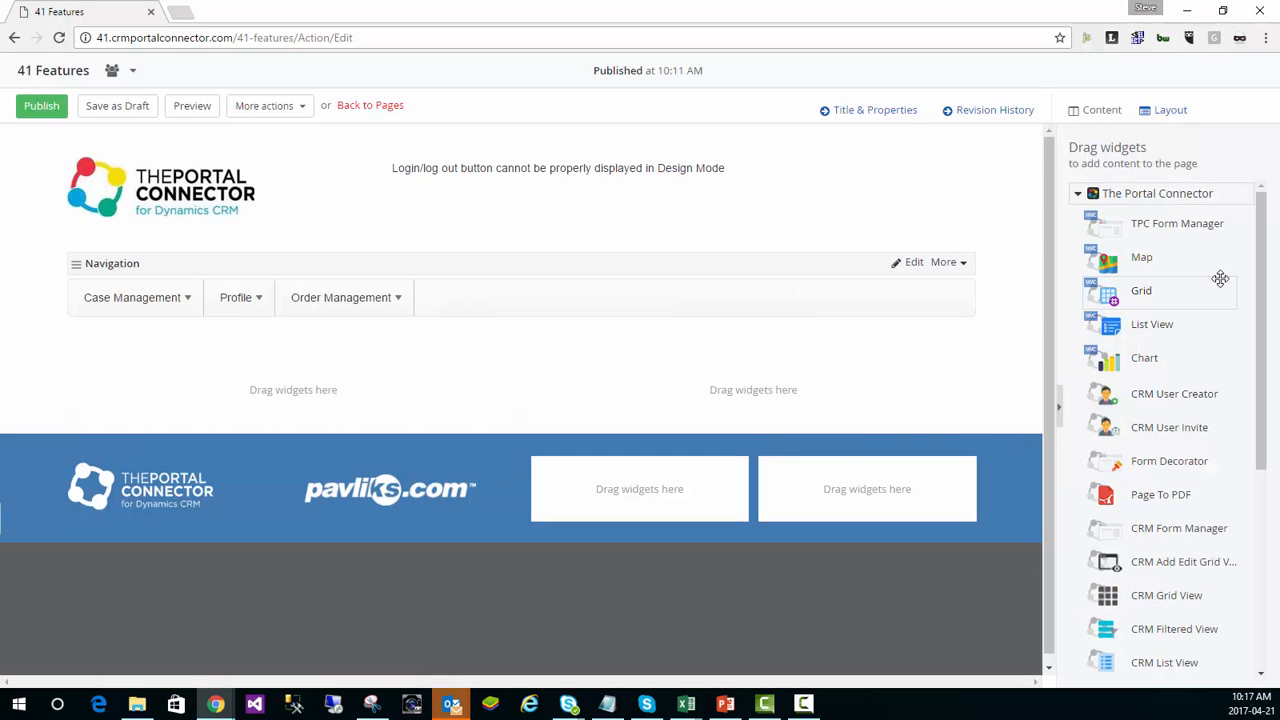
drag(1174, 261, 372, 404)
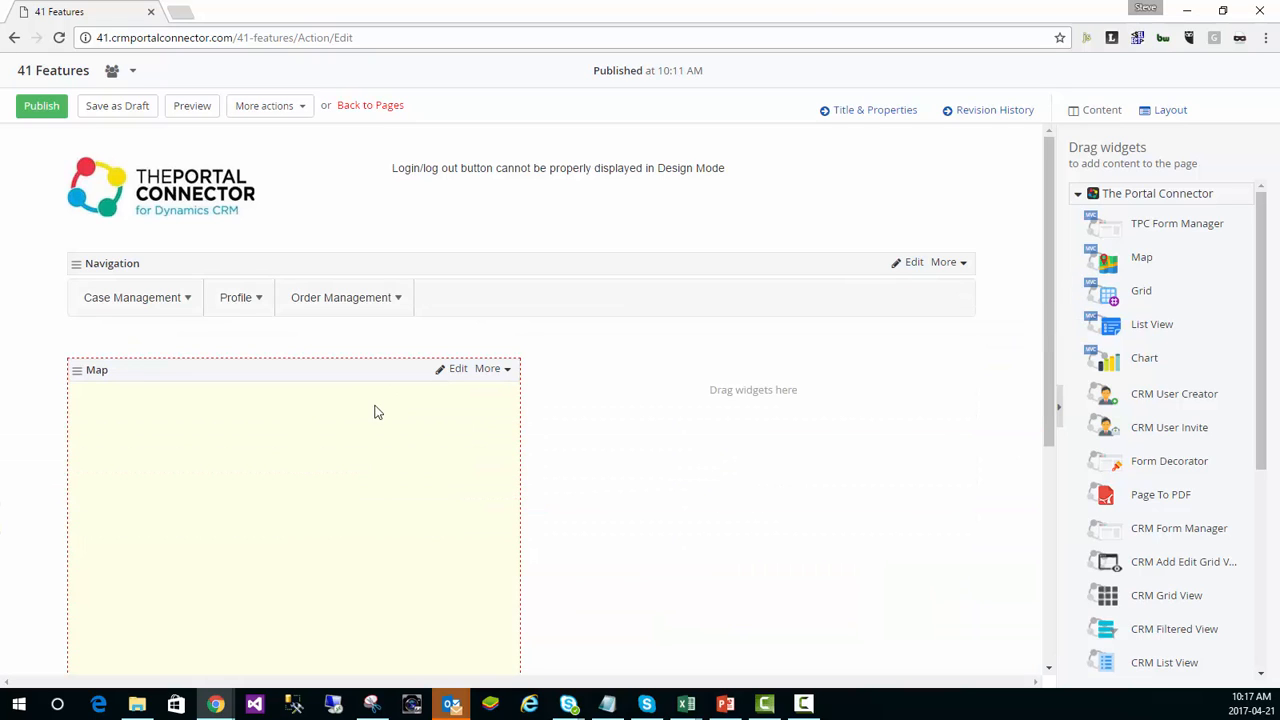
click(458, 372)
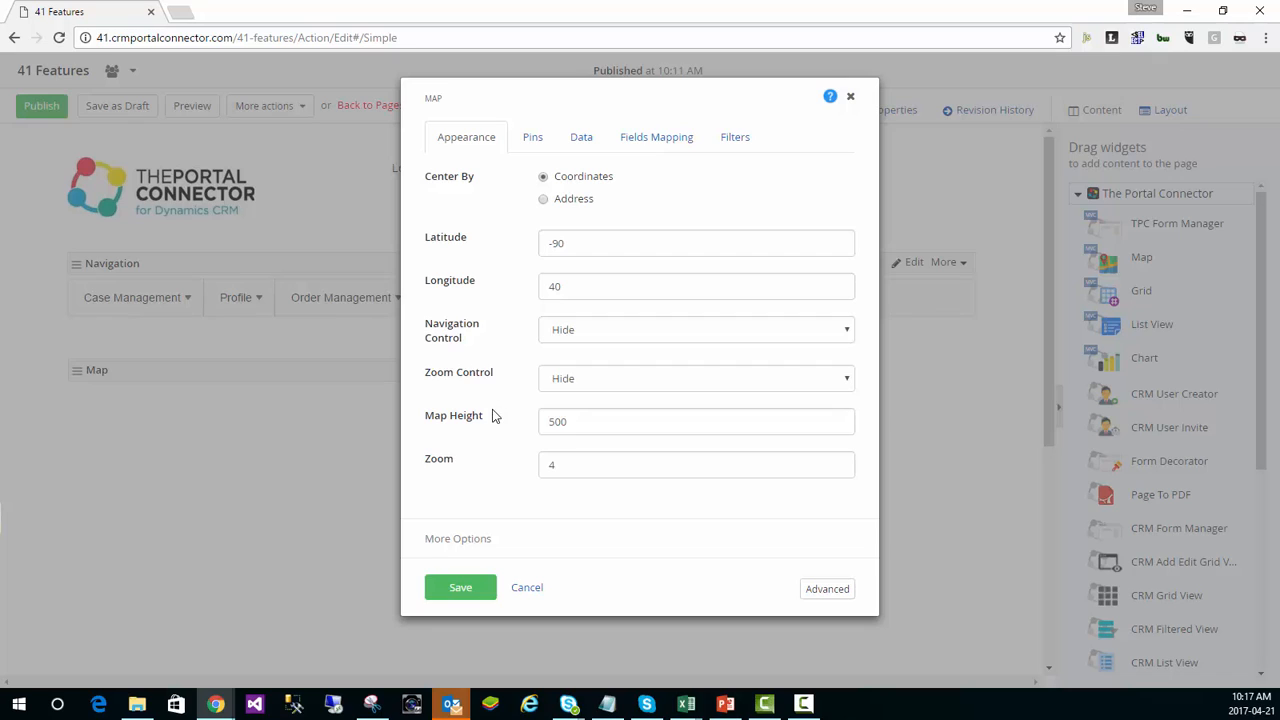
Set the map's data entity to Contact and load the default fetch query
click(534, 140)
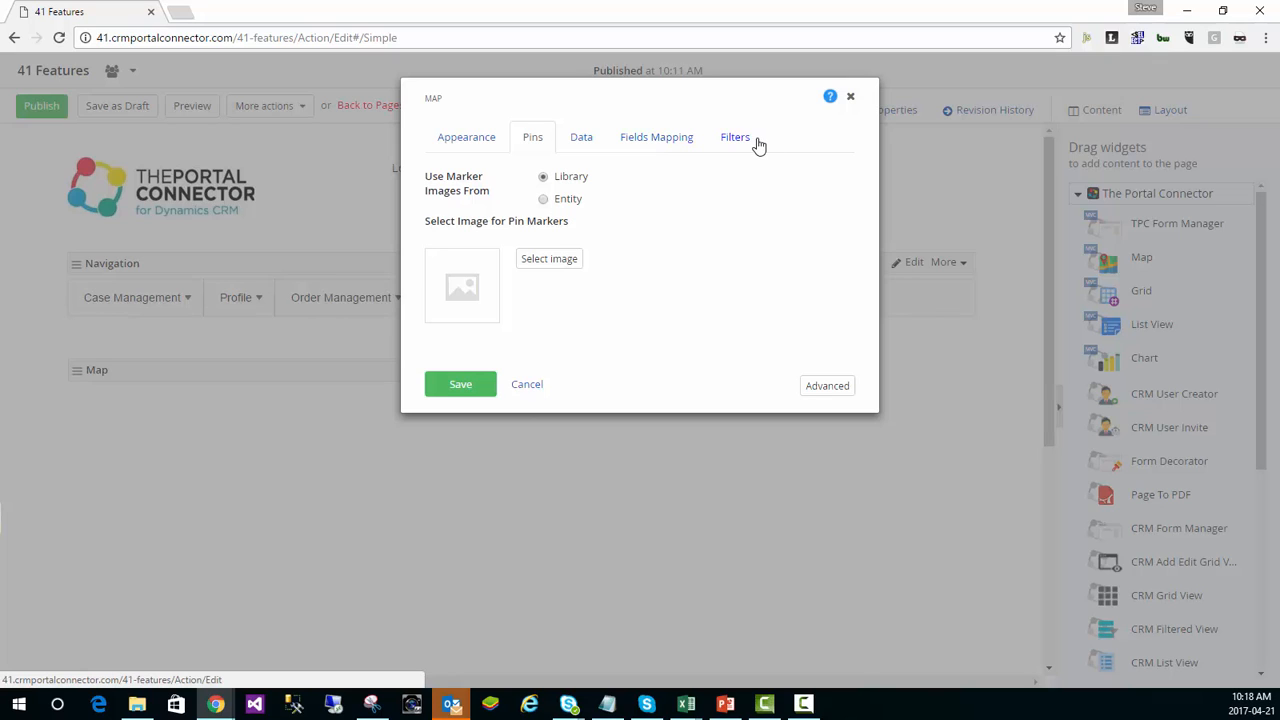
click(580, 142)
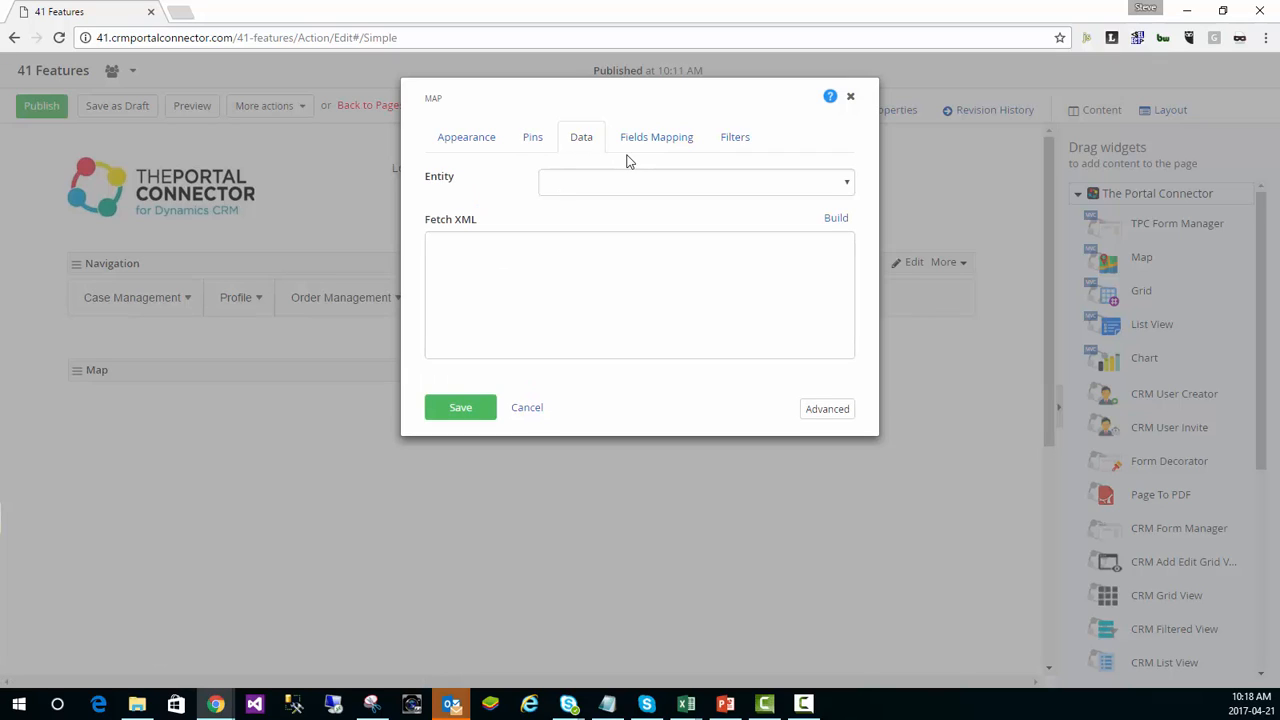
click(847, 184)
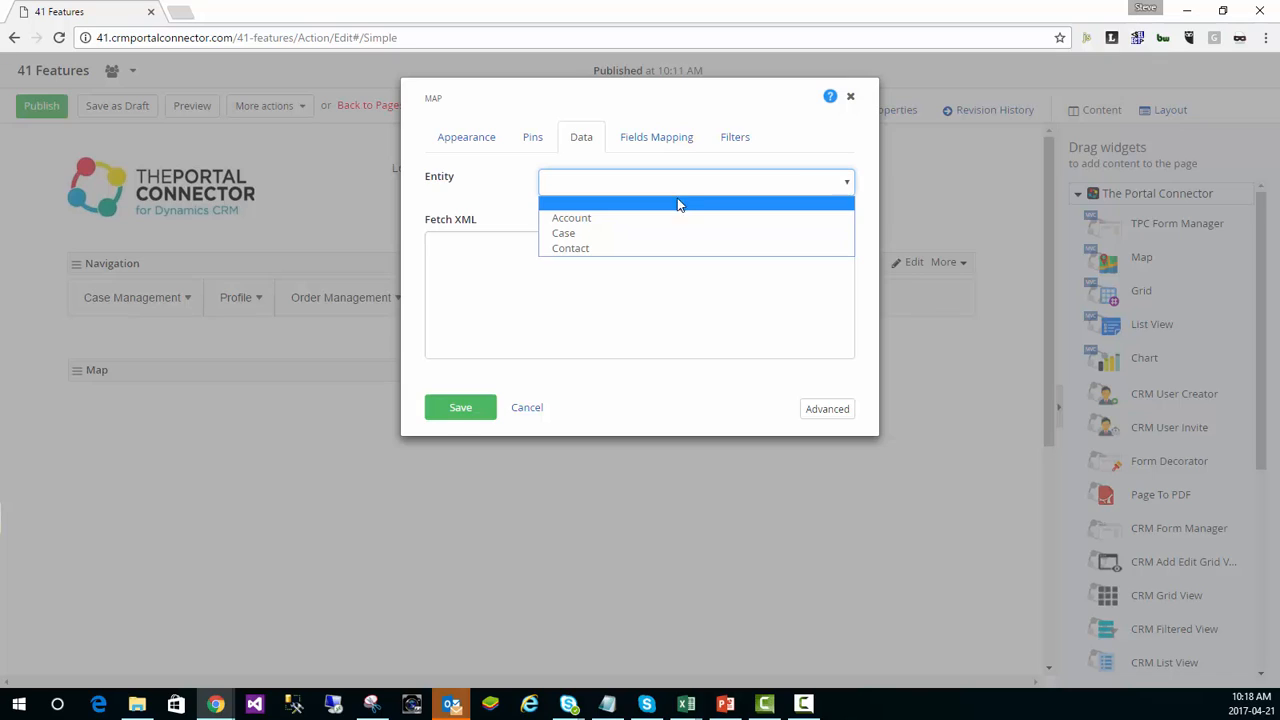
click(587, 250)
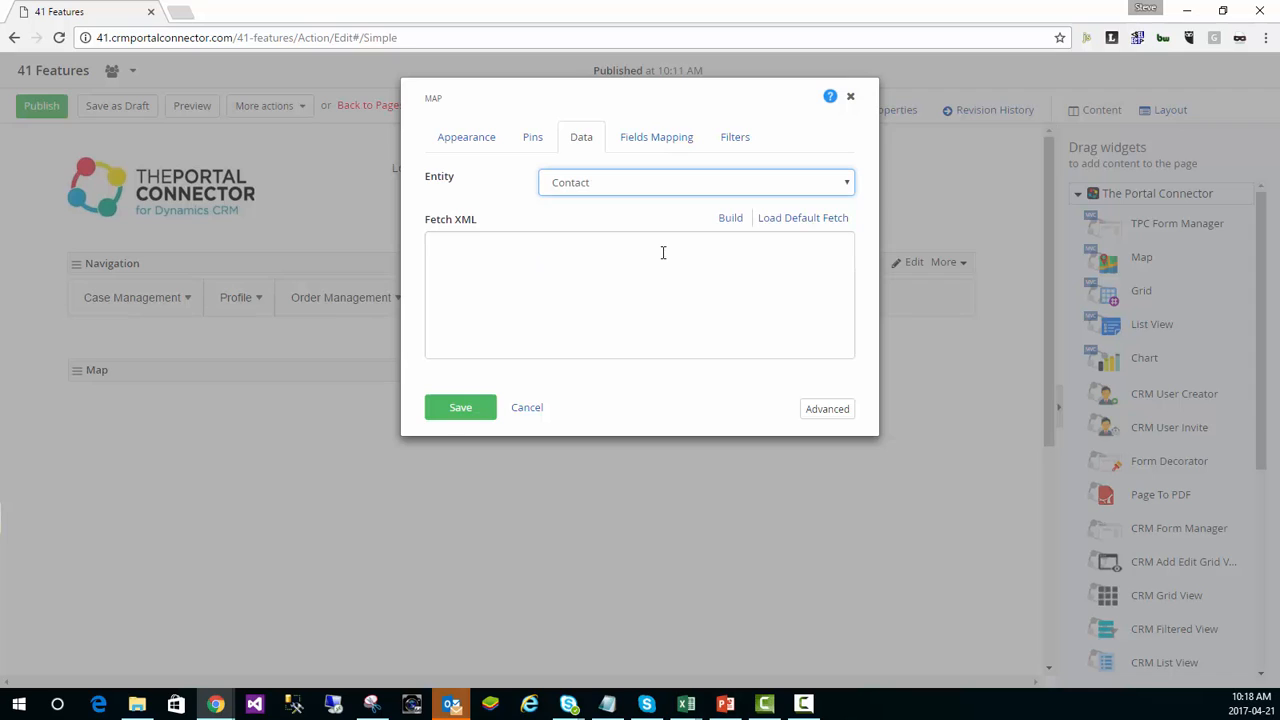
click(815, 227)
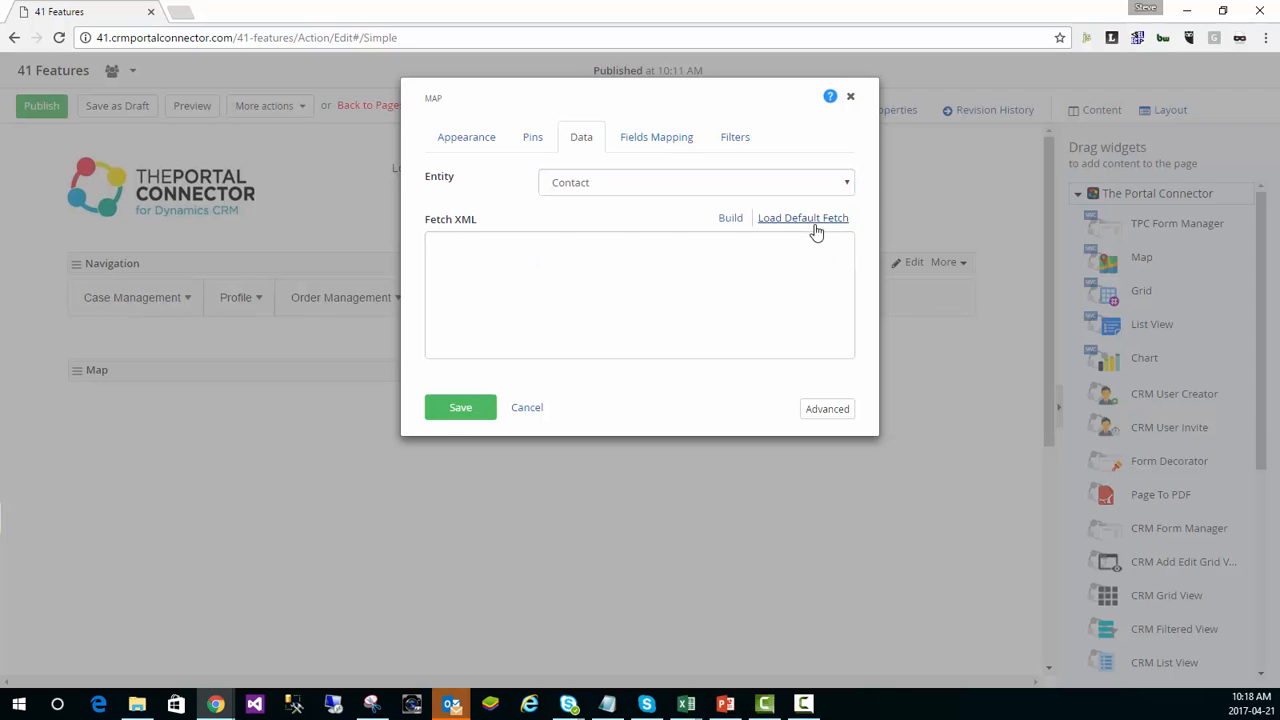
Build the map's Fetch XML with Address 1 as an additional Contacts attribute and save the query
click(732, 220)
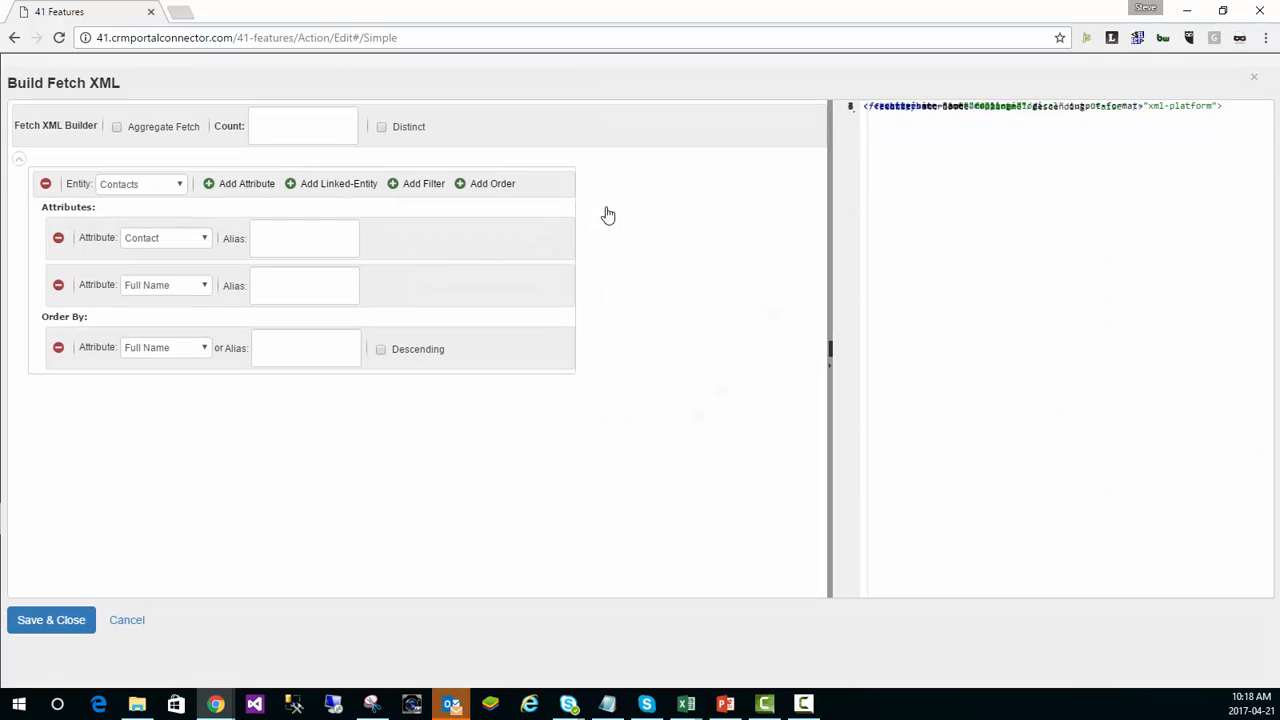
click(229, 185)
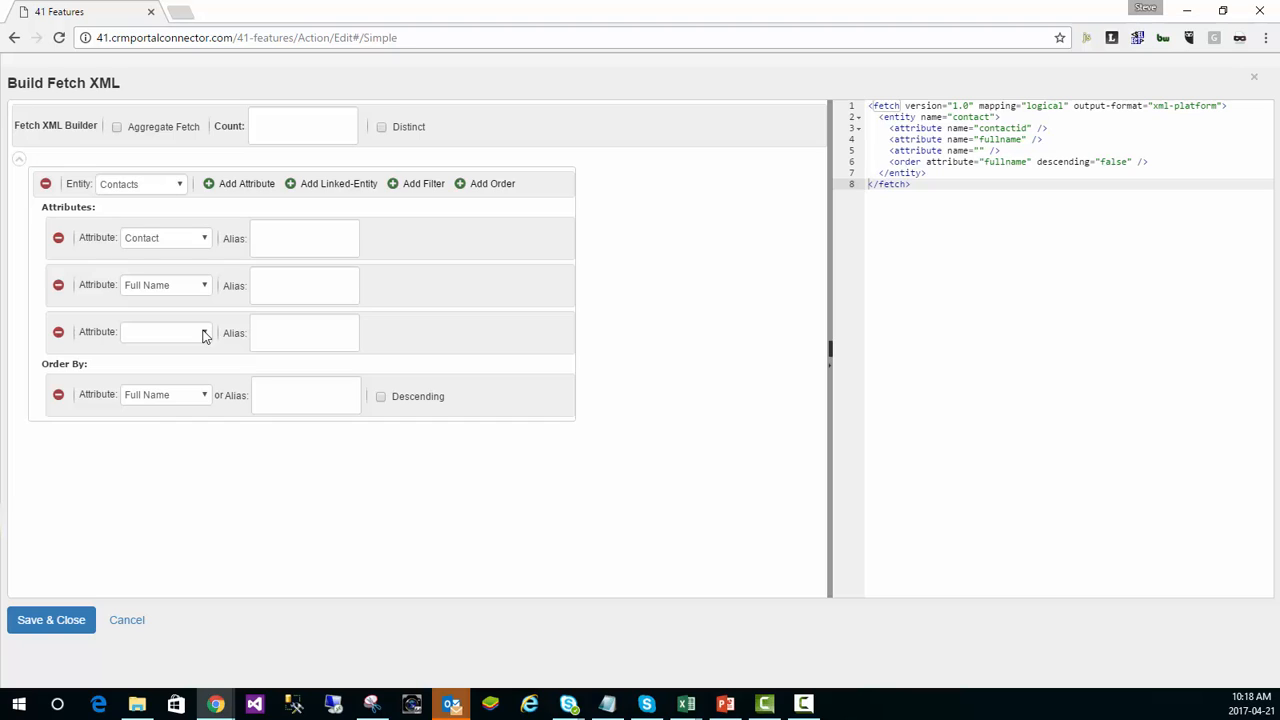
click(203, 335)
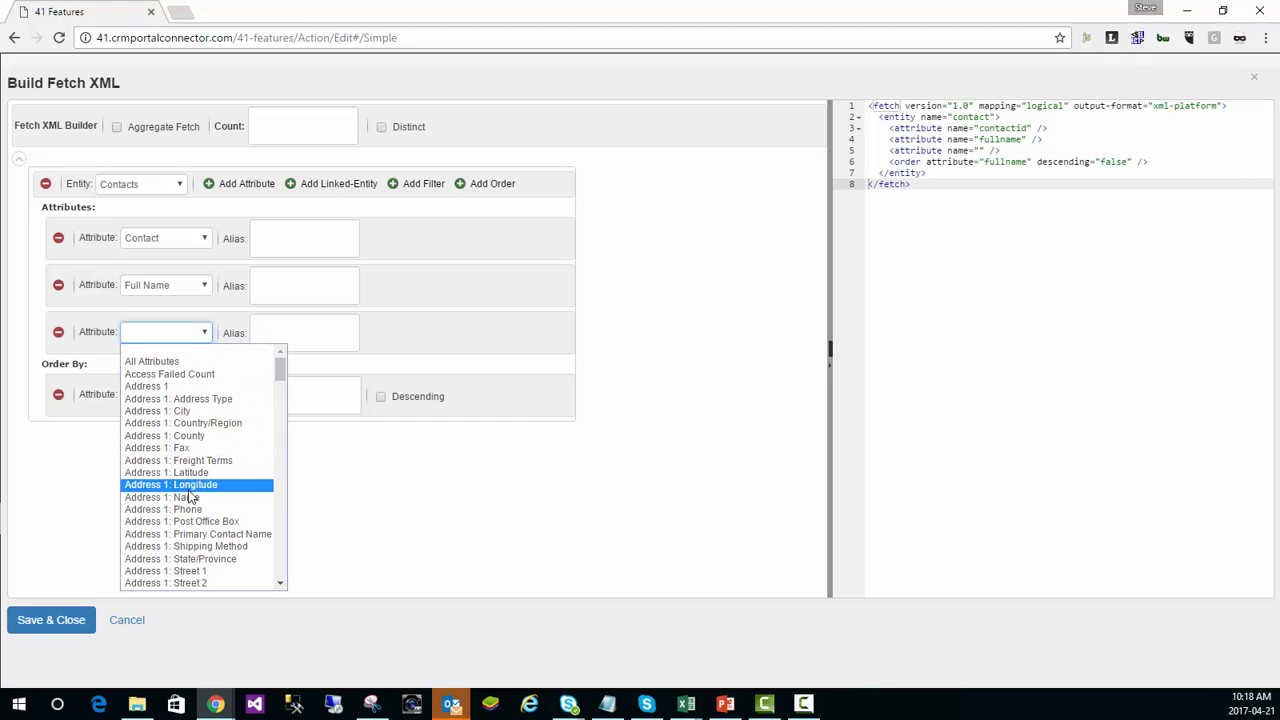
click(180, 387)
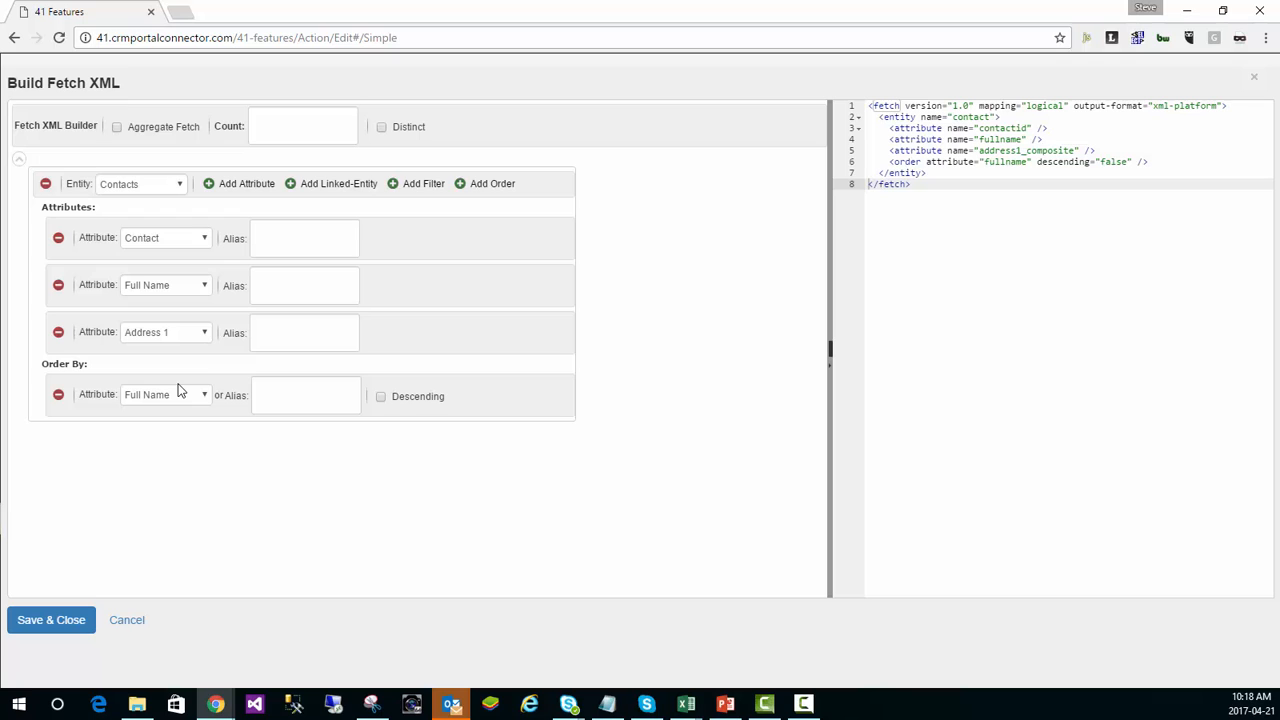
click(62, 619)
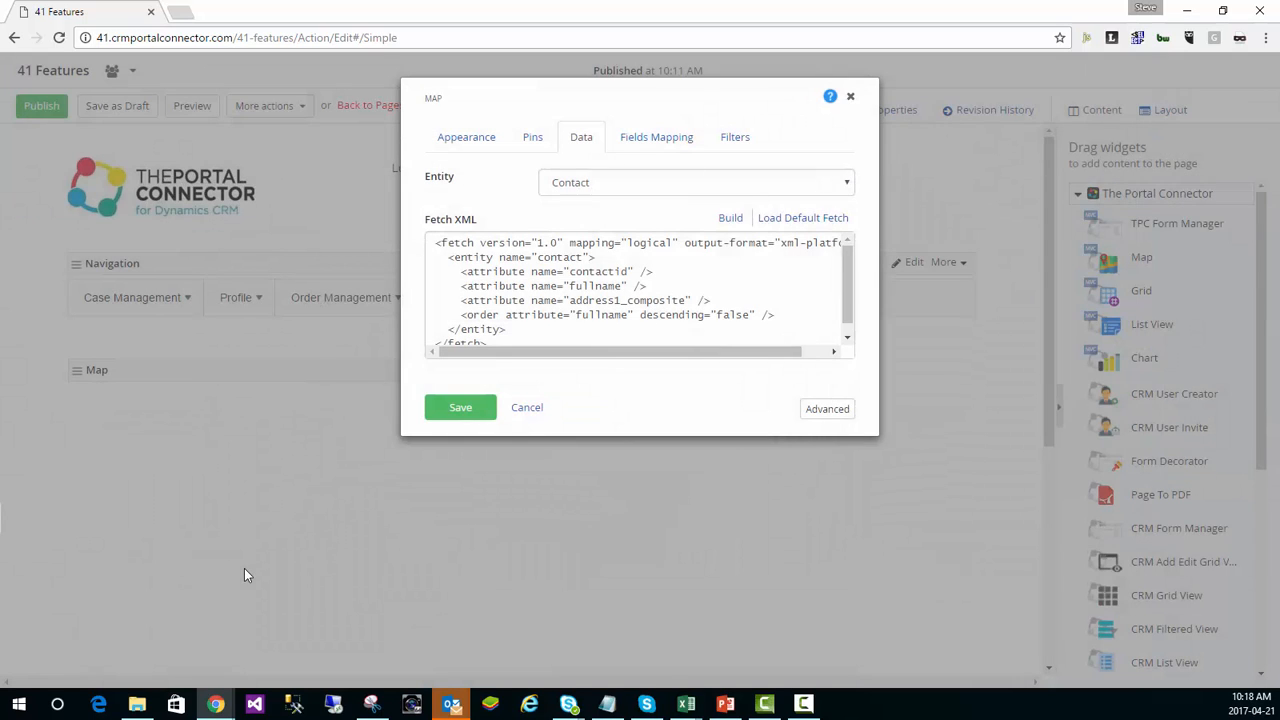
Map the name attribute to fullname and use a composite address taken from address1_composite
click(656, 145)
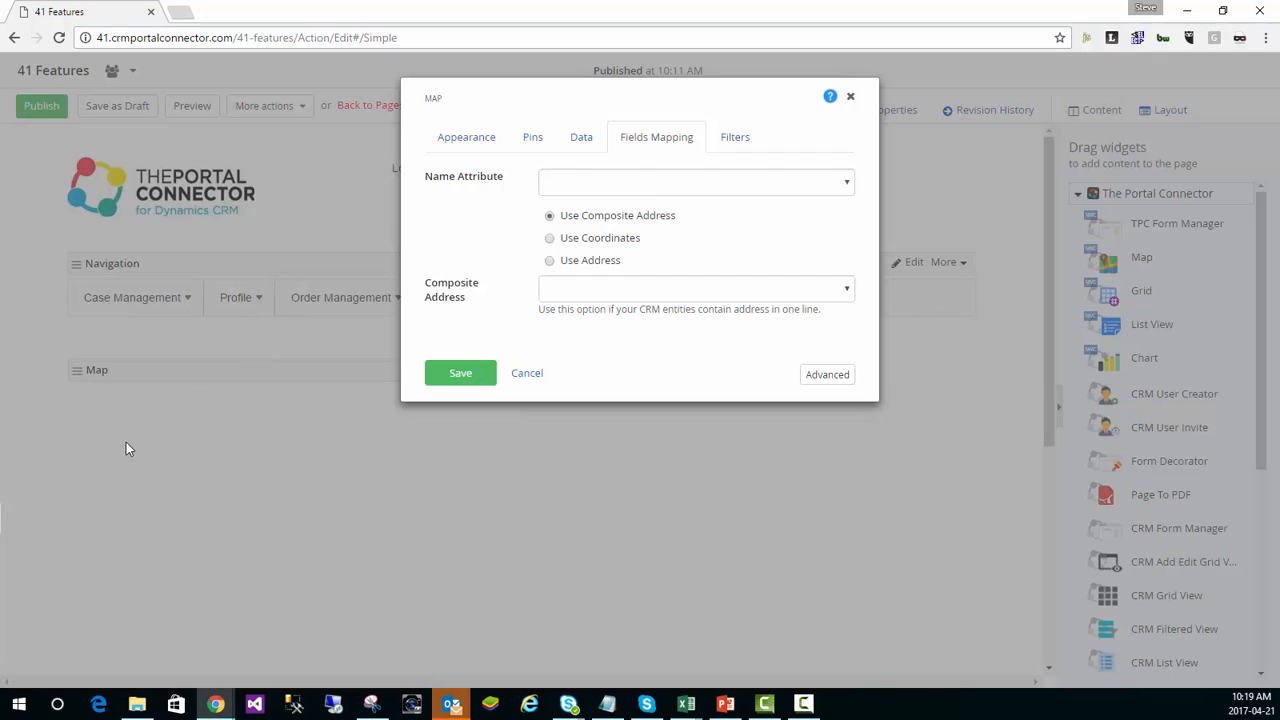
click(658, 184)
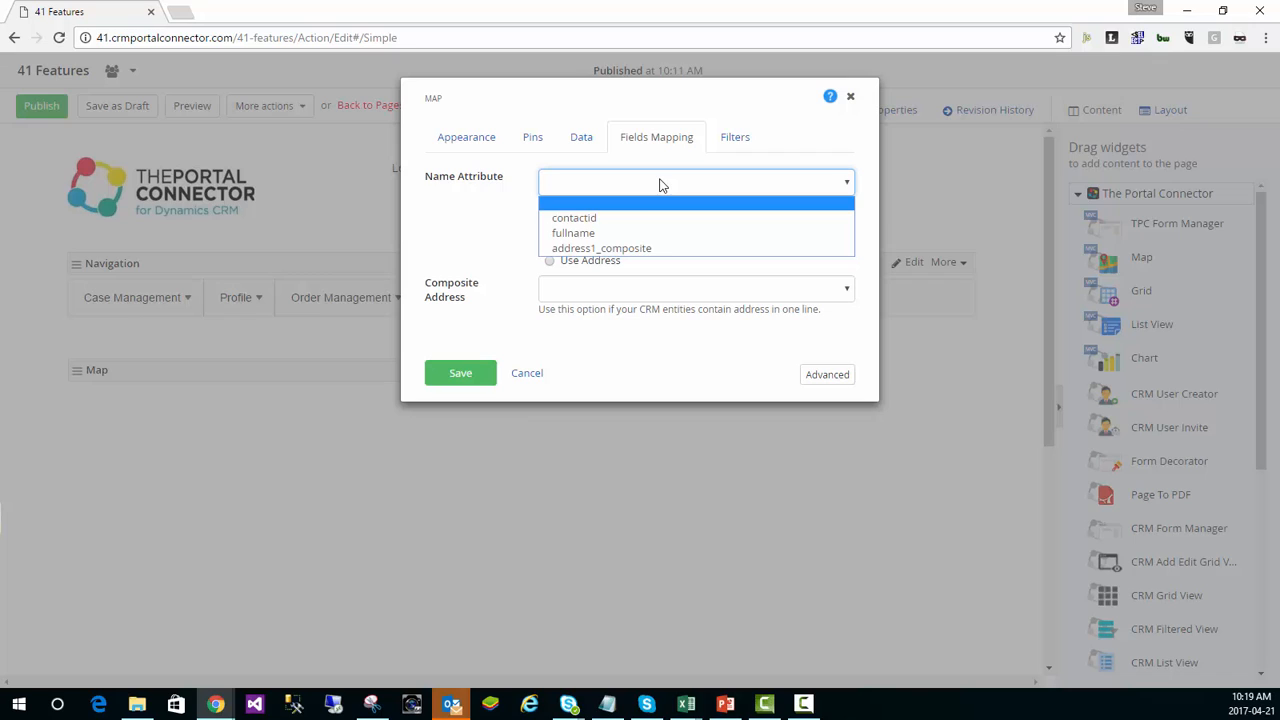
click(610, 236)
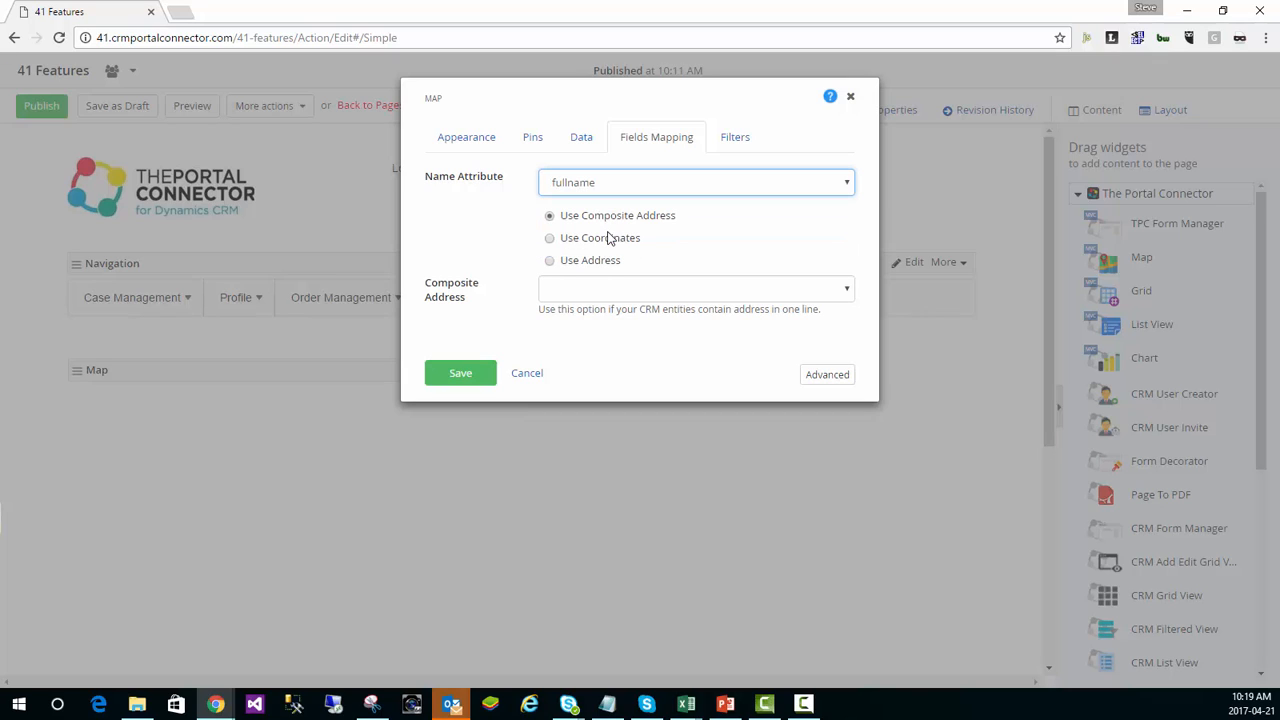
click(615, 291)
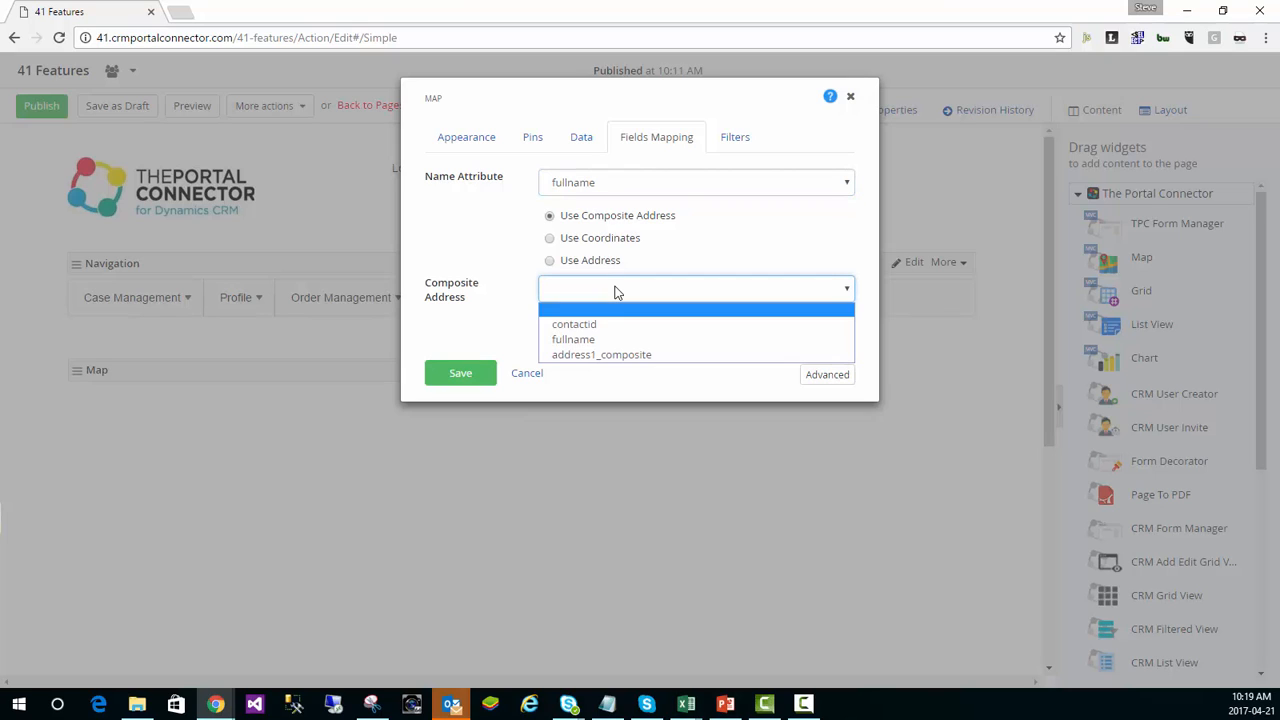
click(588, 356)
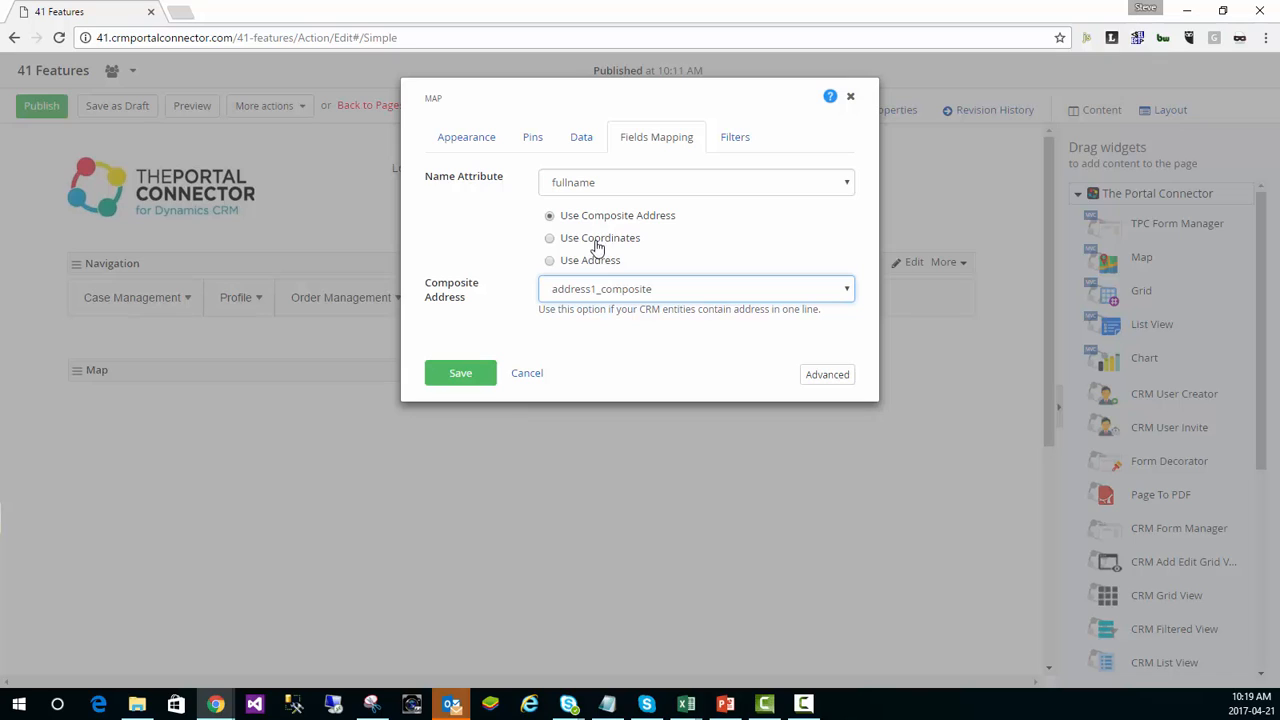
click(594, 264)
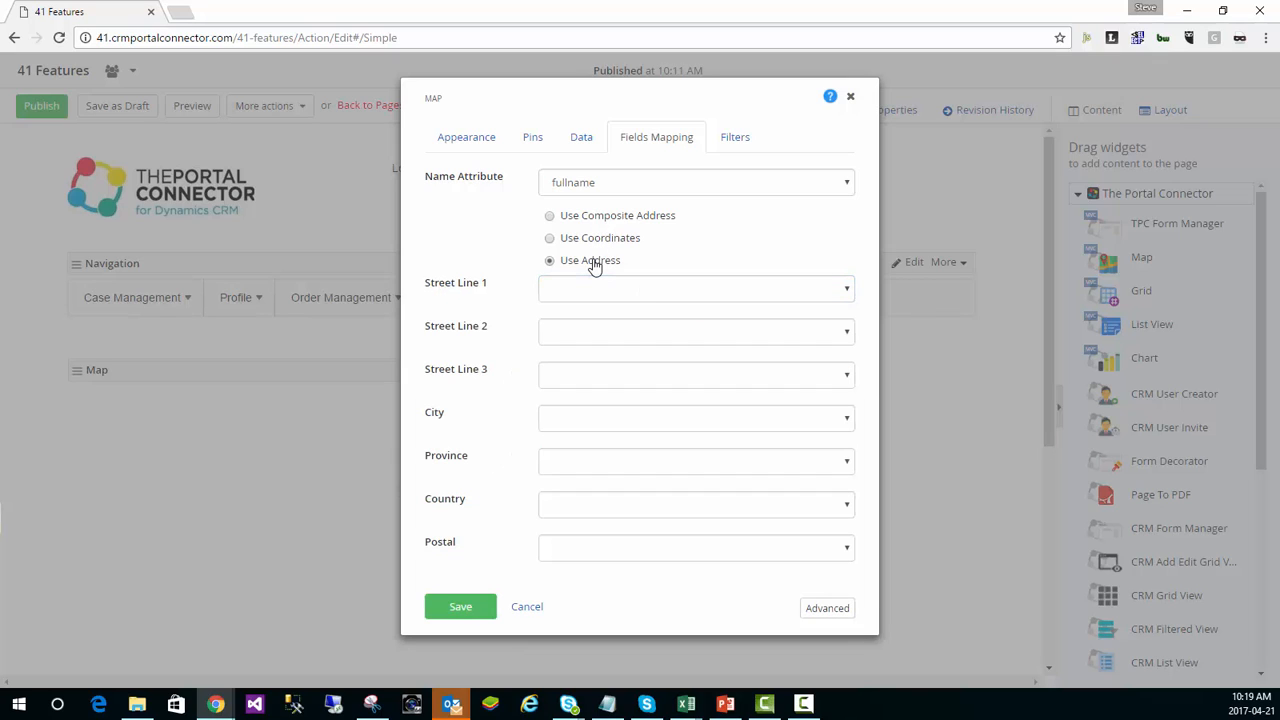
click(594, 220)
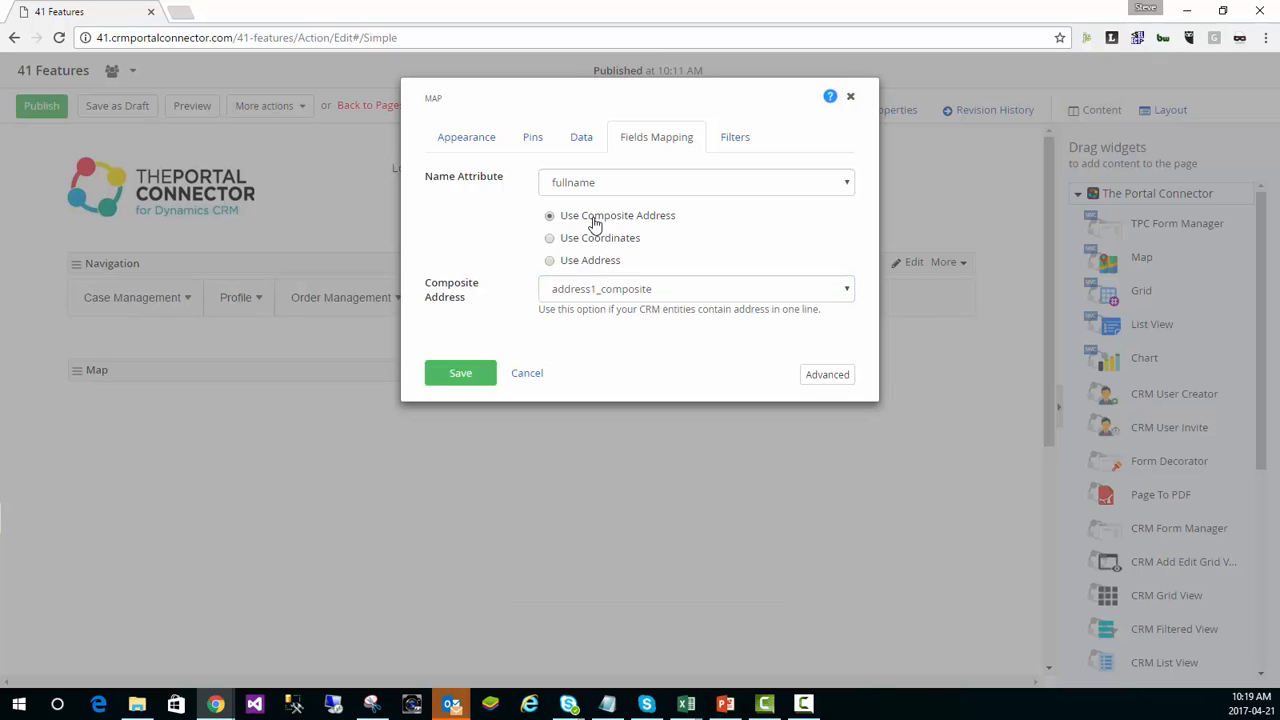
Take the map's marker images from the entity, choose the red pushpin as the fallback image and save the widget
click(533, 137)
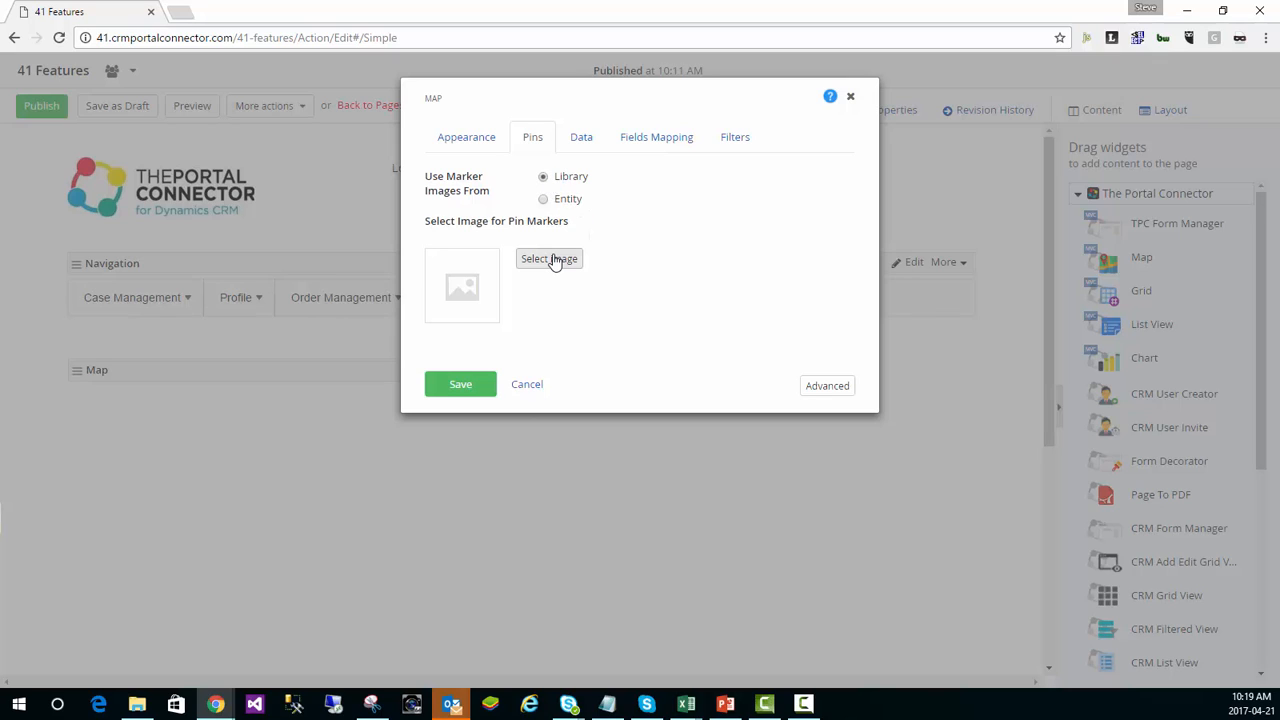
click(543, 201)
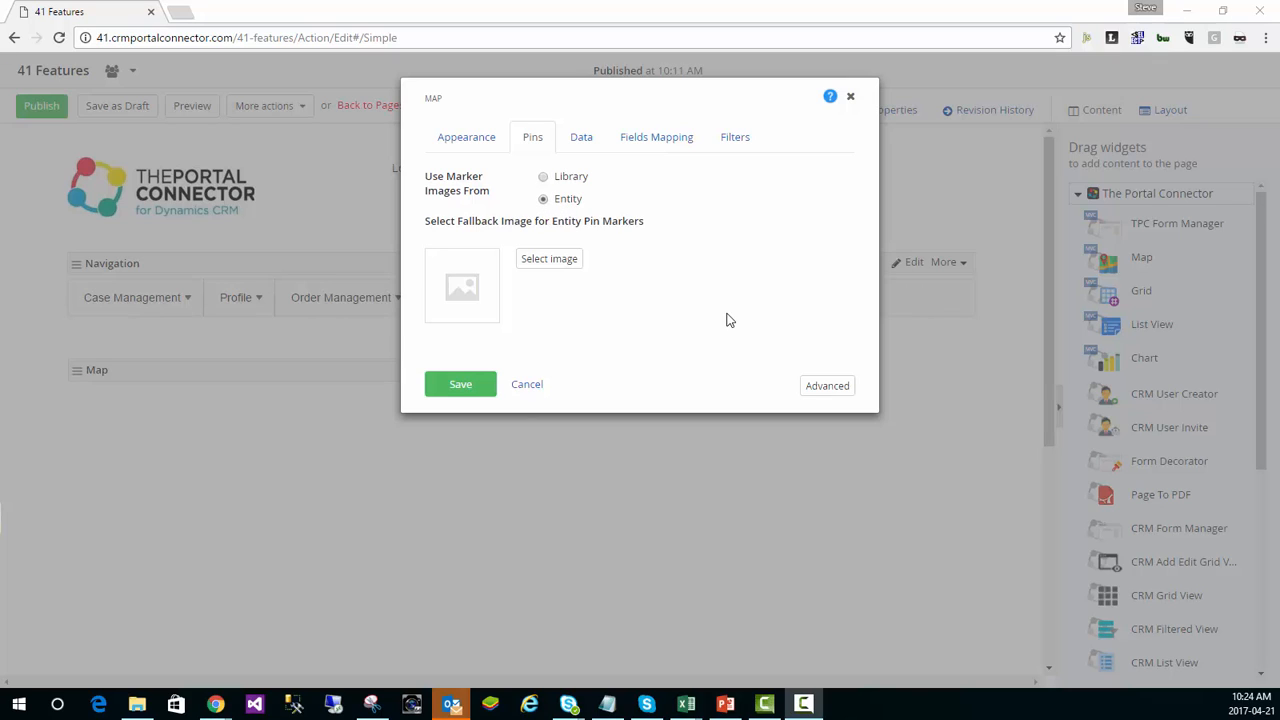
click(555, 262)
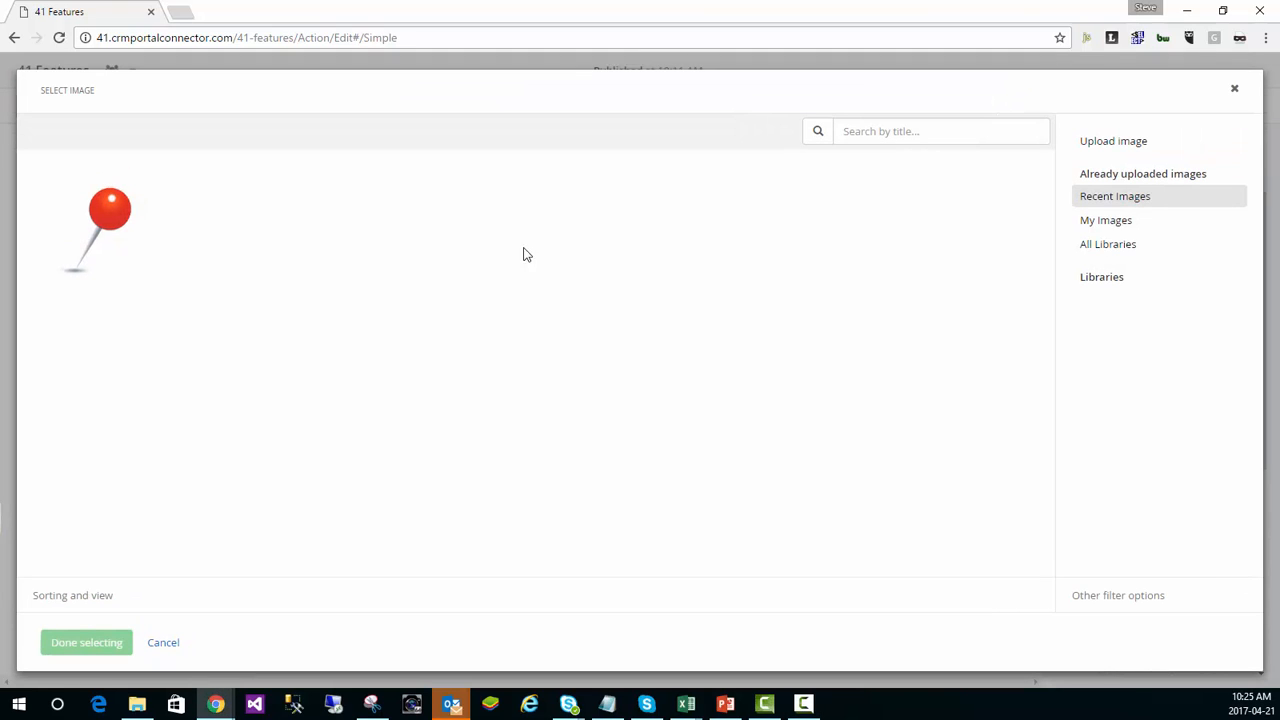
click(104, 224)
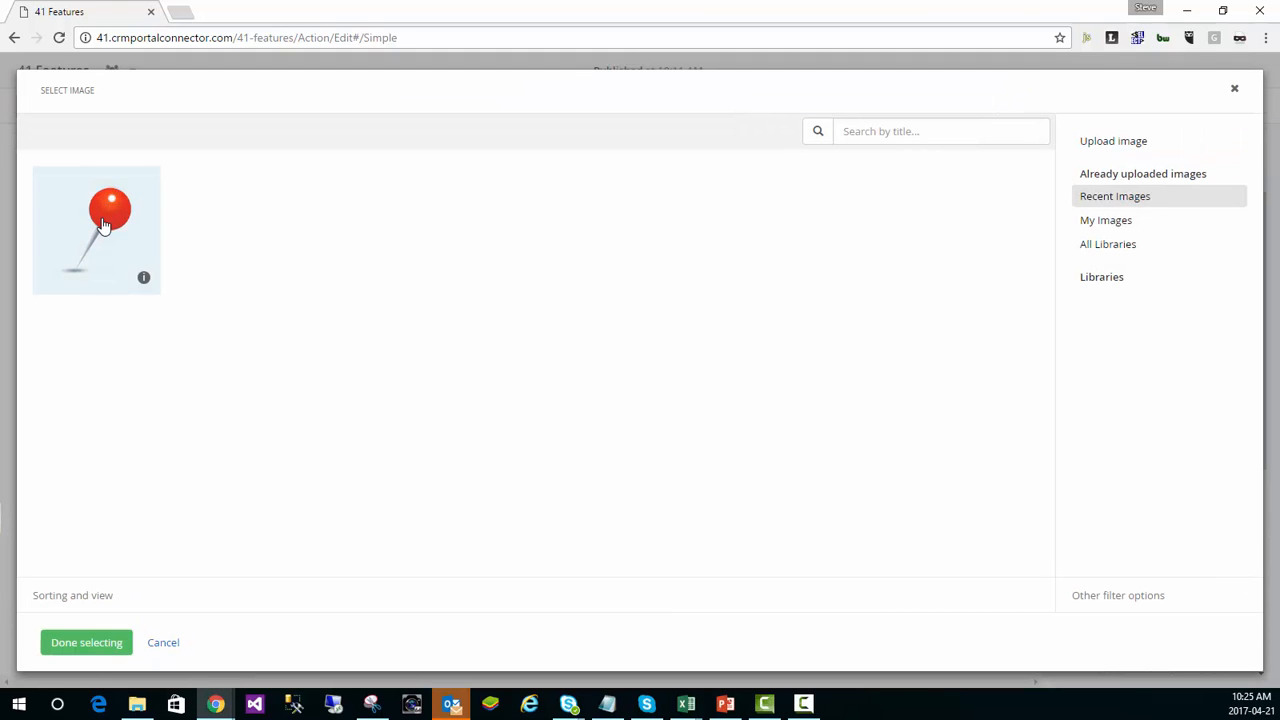
click(85, 645)
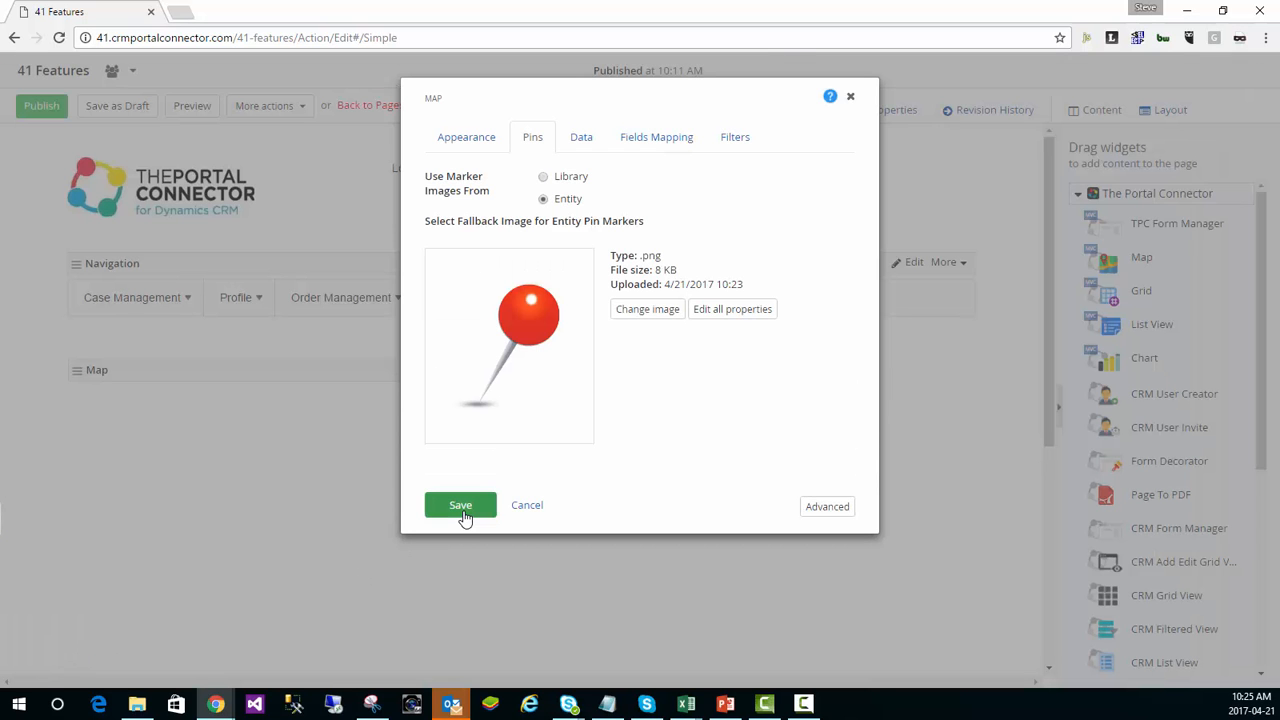
click(461, 507)
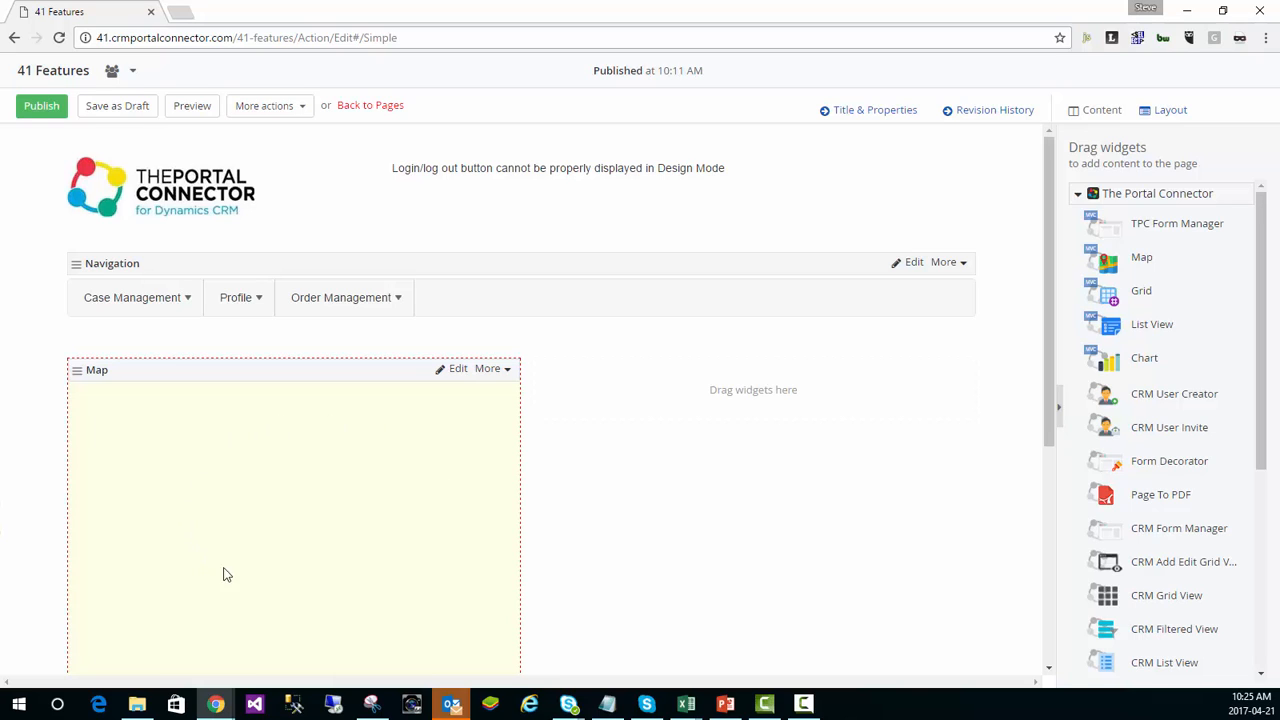
Publish the 41 Features page and inspect the pin locations worldwide on its live map
click(46, 110)
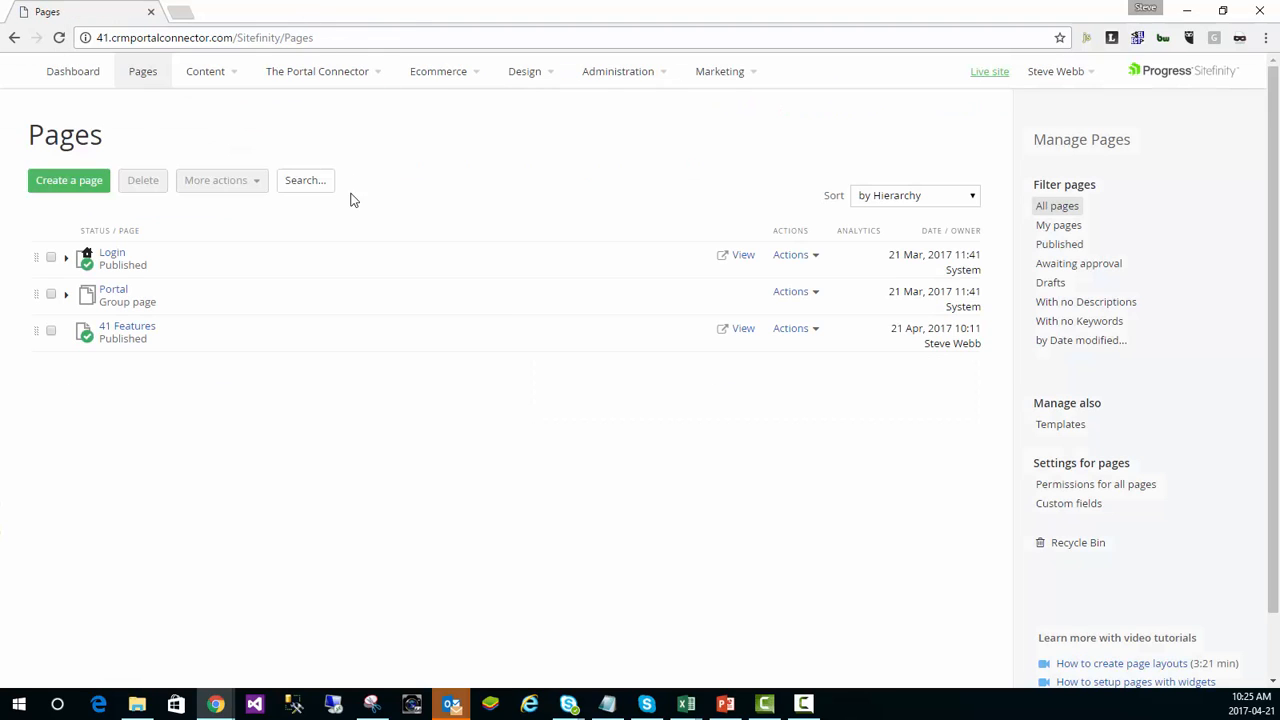
click(743, 330)
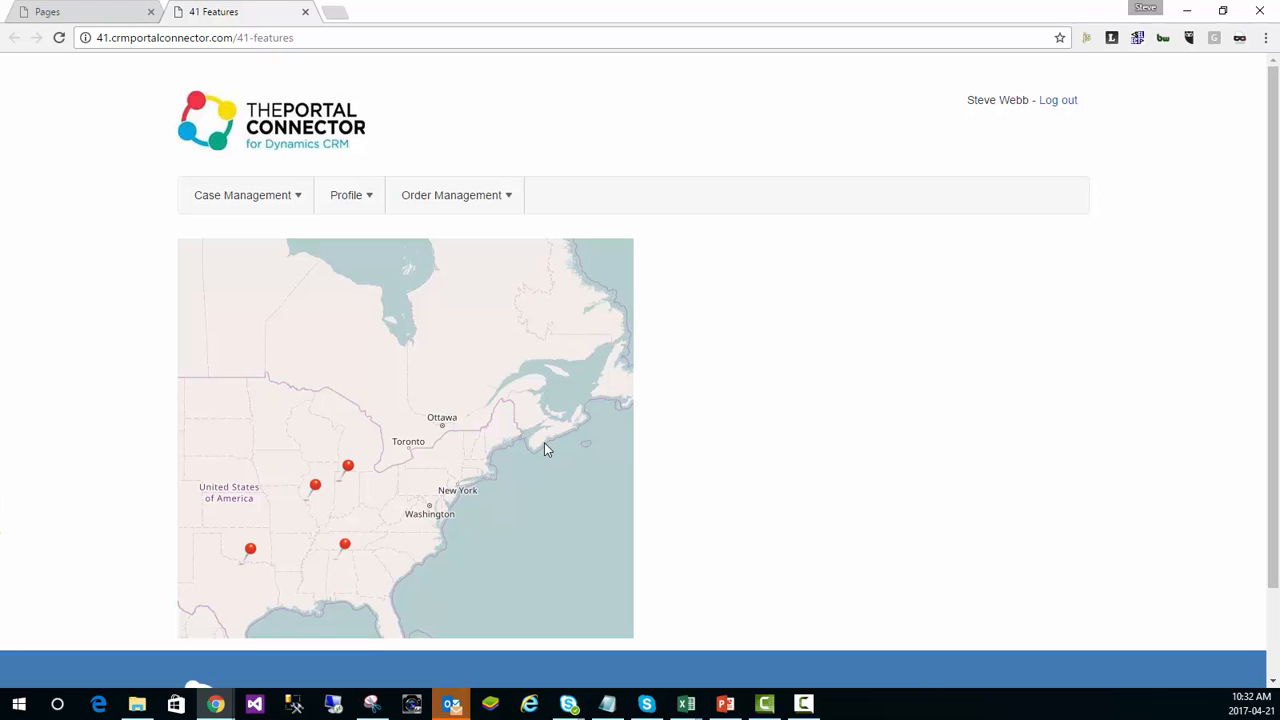
mouse_move(348, 468)
scroll(470, 458, down, 2)
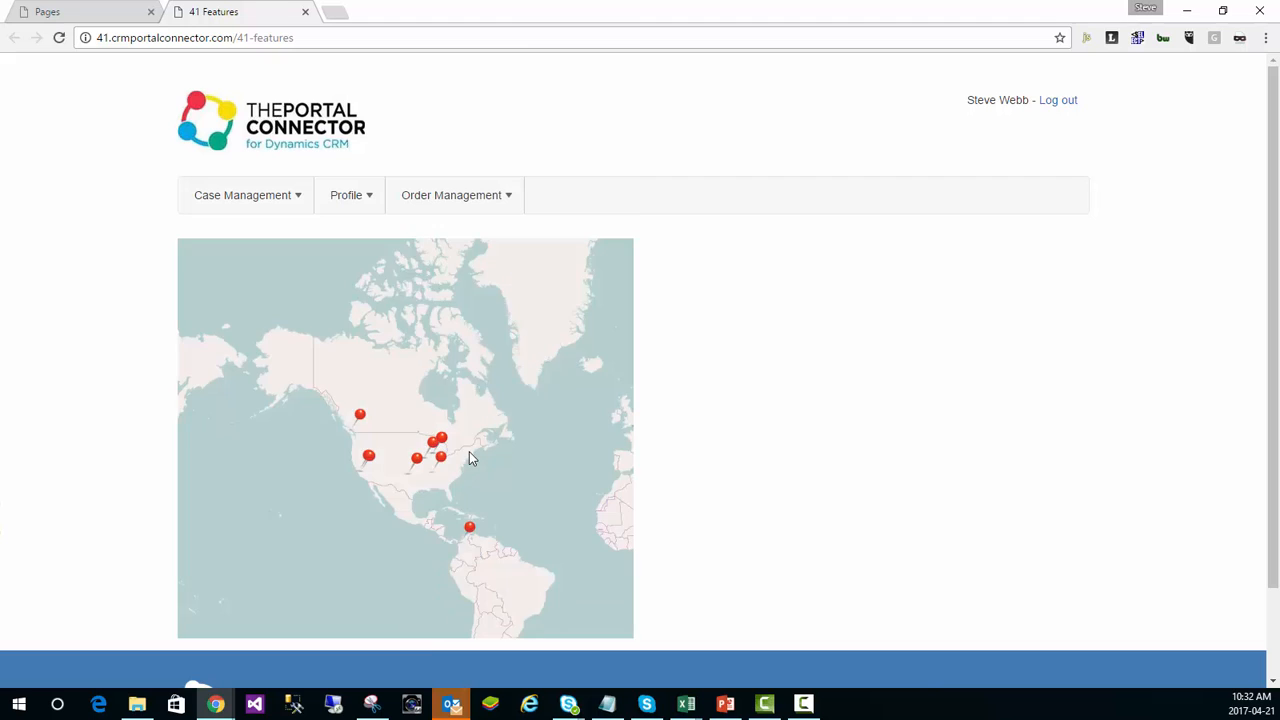
scroll(469, 458, down, 1)
drag(563, 434, 343, 466)
mouse_move(512, 462)
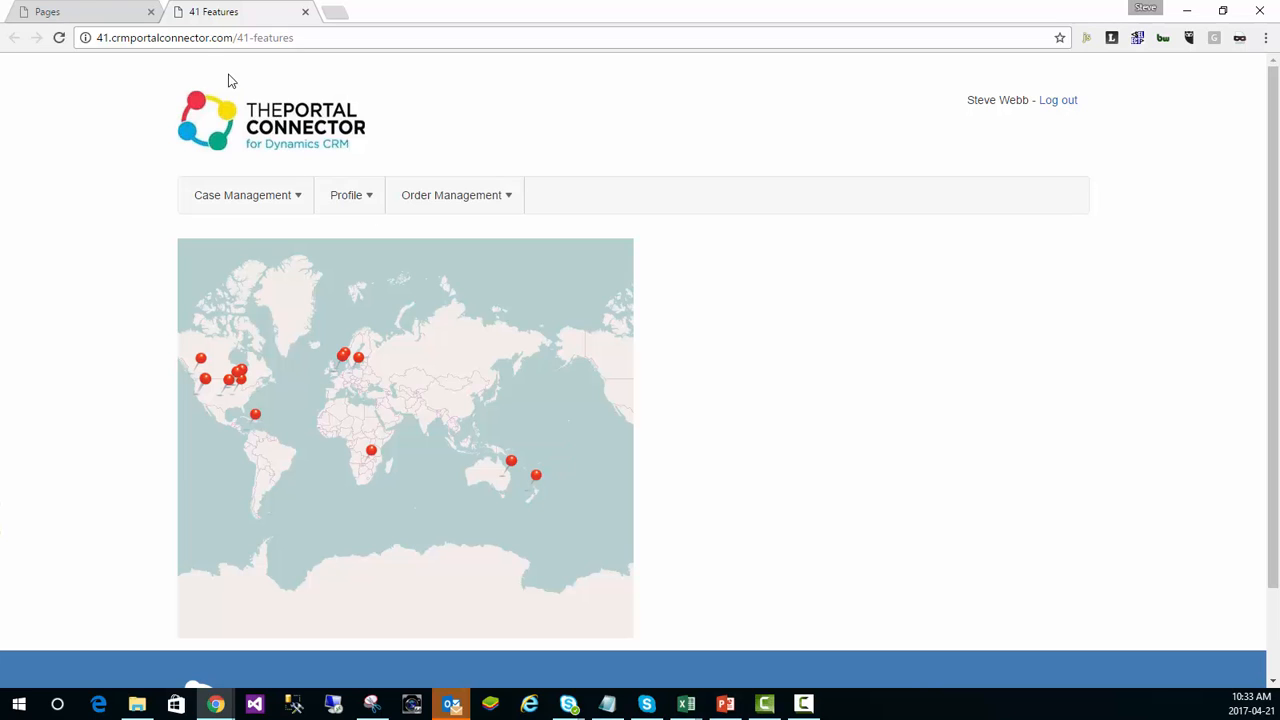
Reopen the 41 Features page for editing and add a Chart widget in the empty column beside the map
click(48, 12)
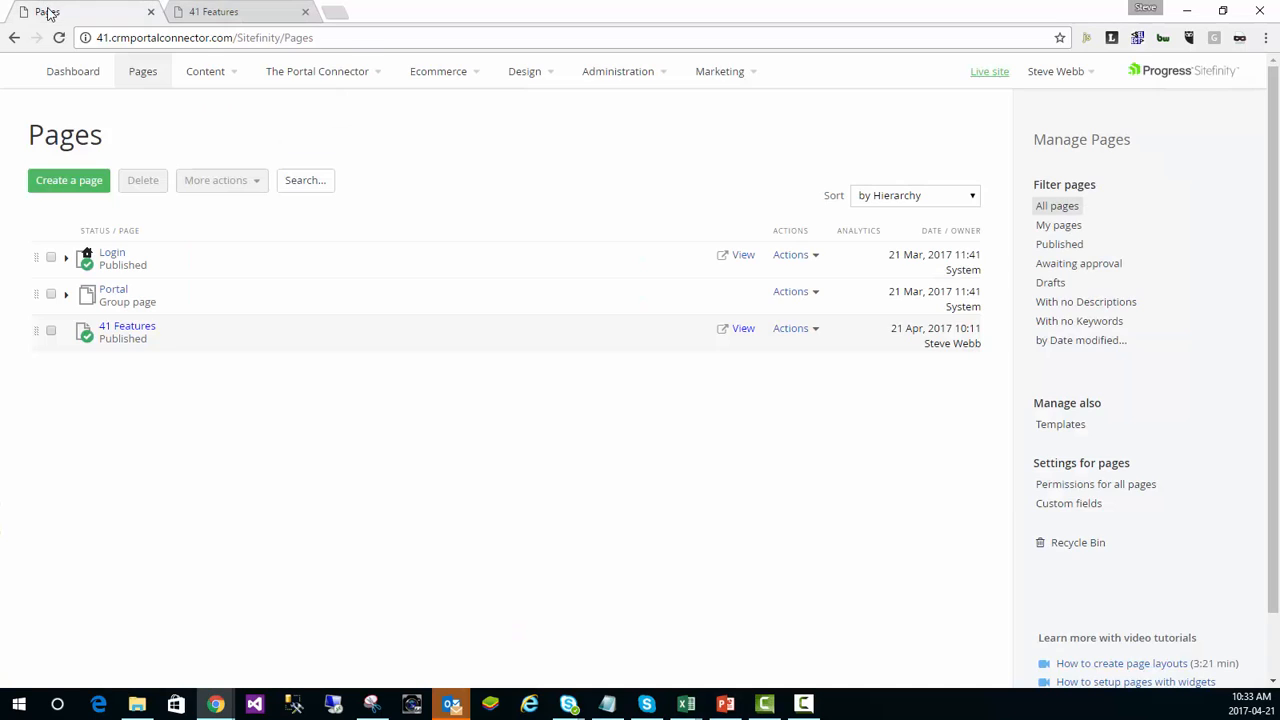
click(127, 330)
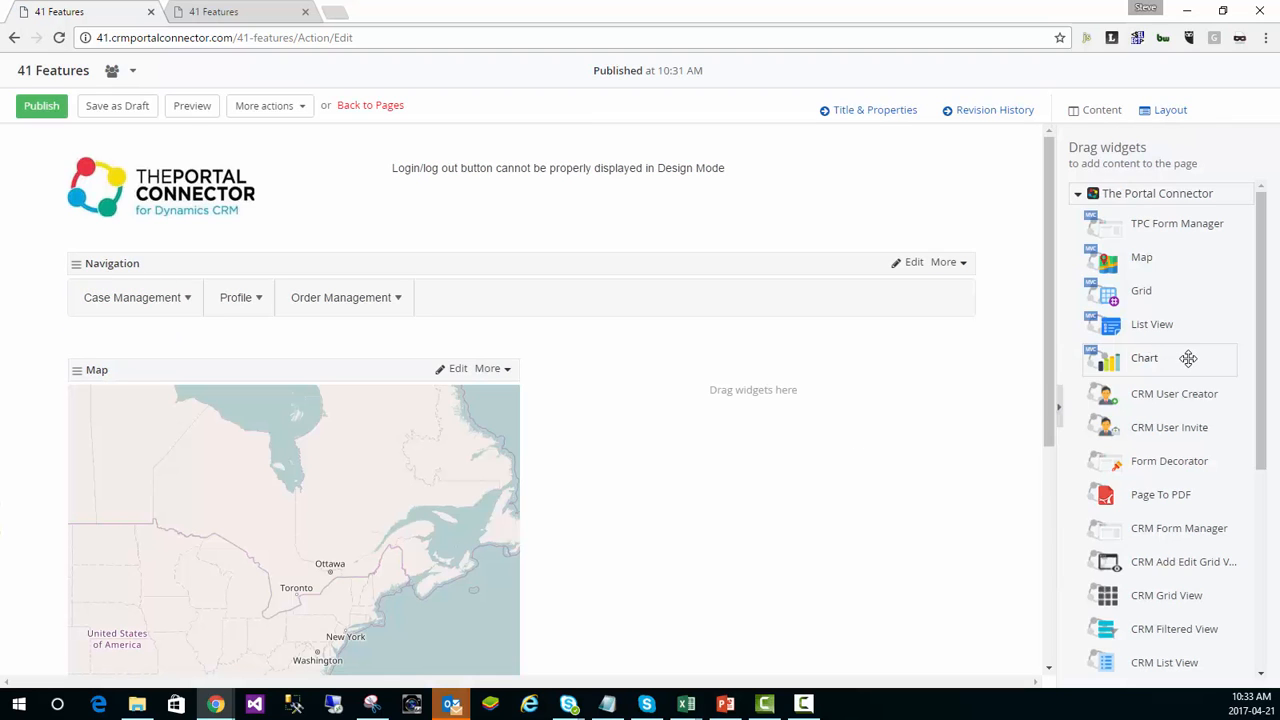
drag(1188, 358, 860, 403)
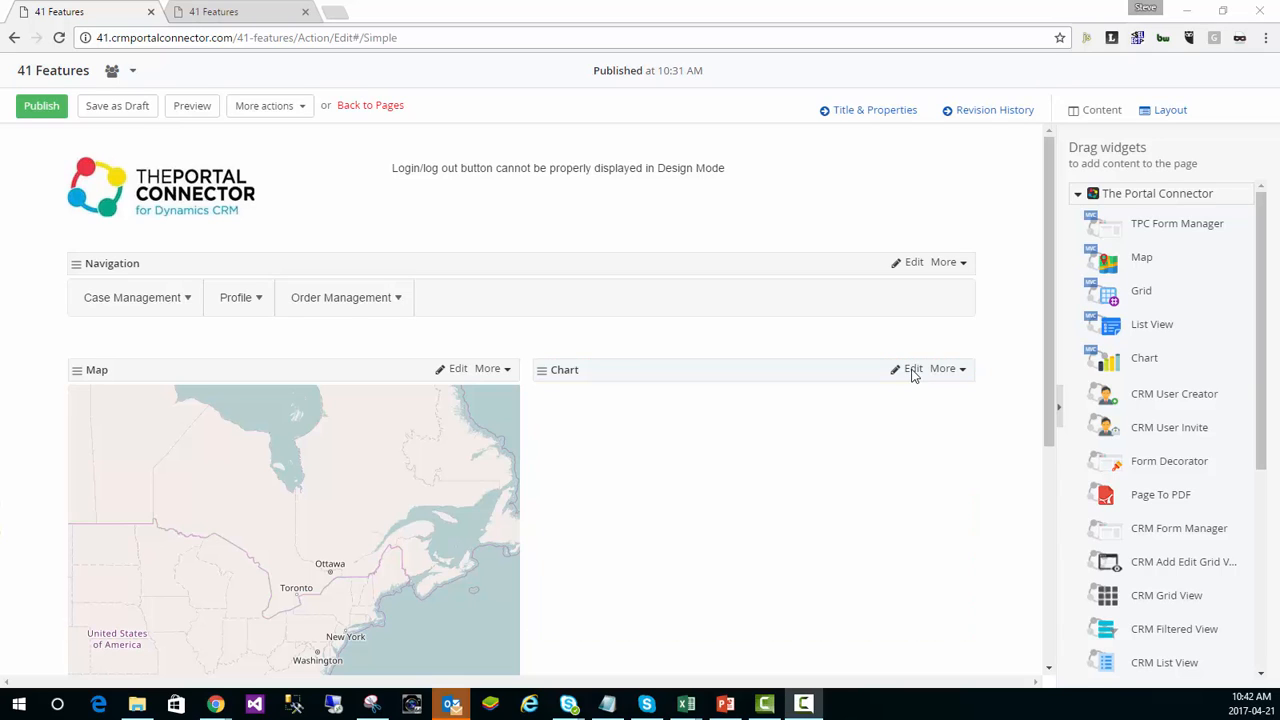
Set the chart to aggregate the Case entity with the Case Mix (By Type) visualization and check its preview
click(912, 370)
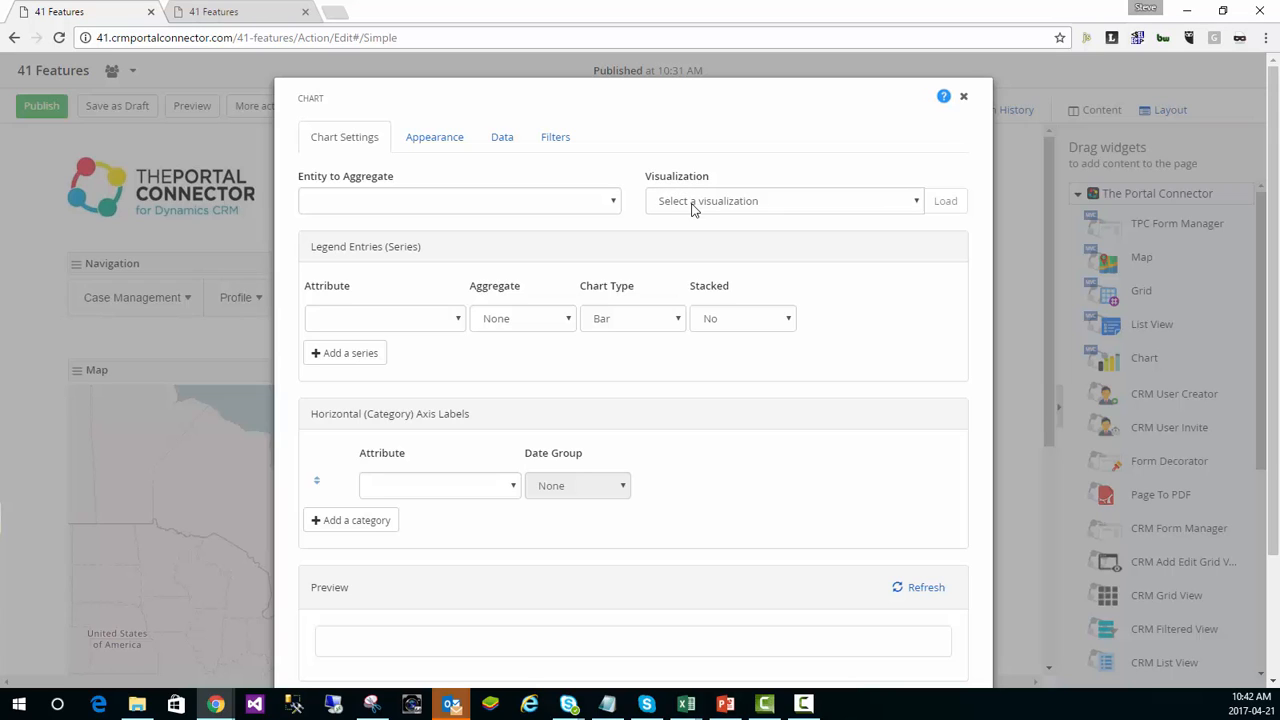
click(609, 202)
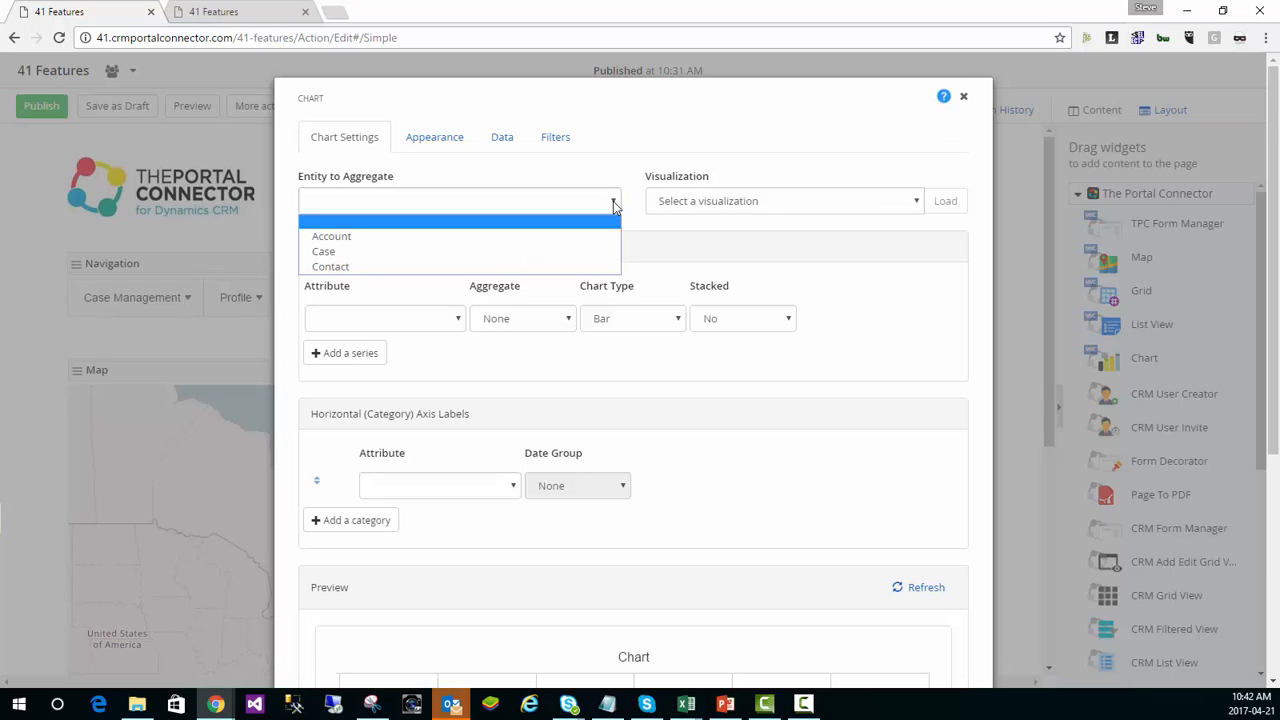
click(463, 252)
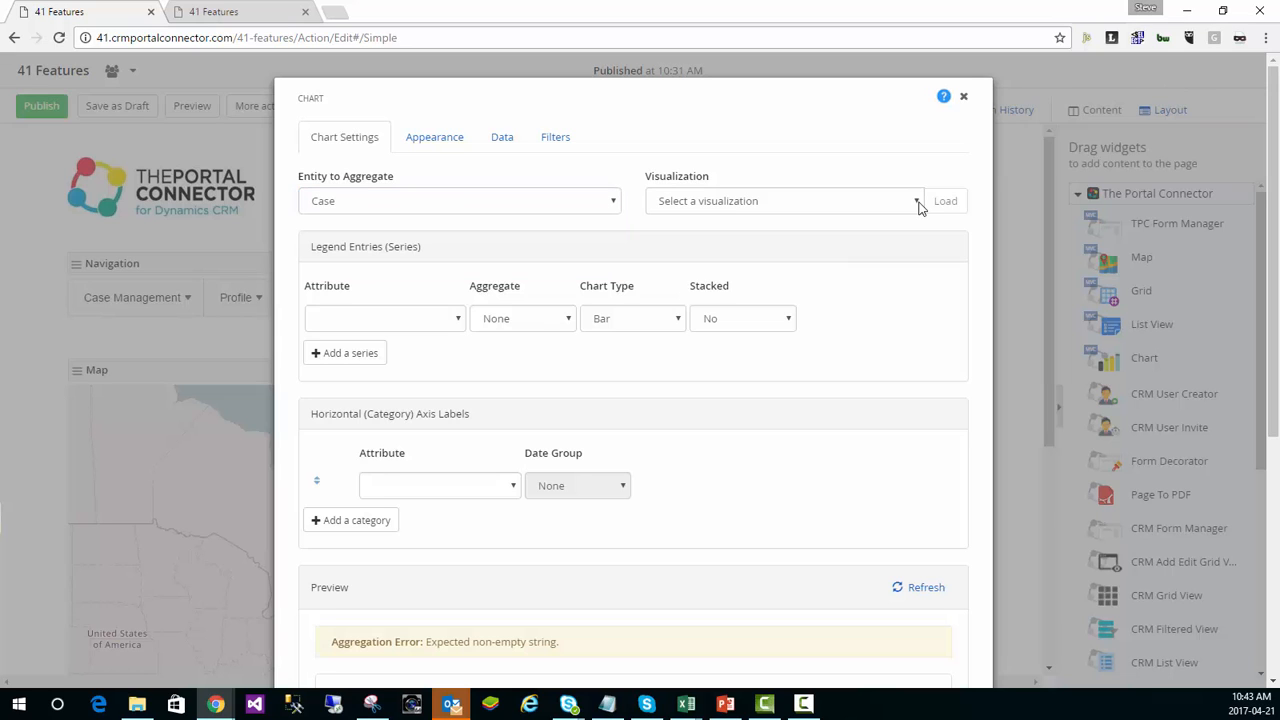
click(918, 201)
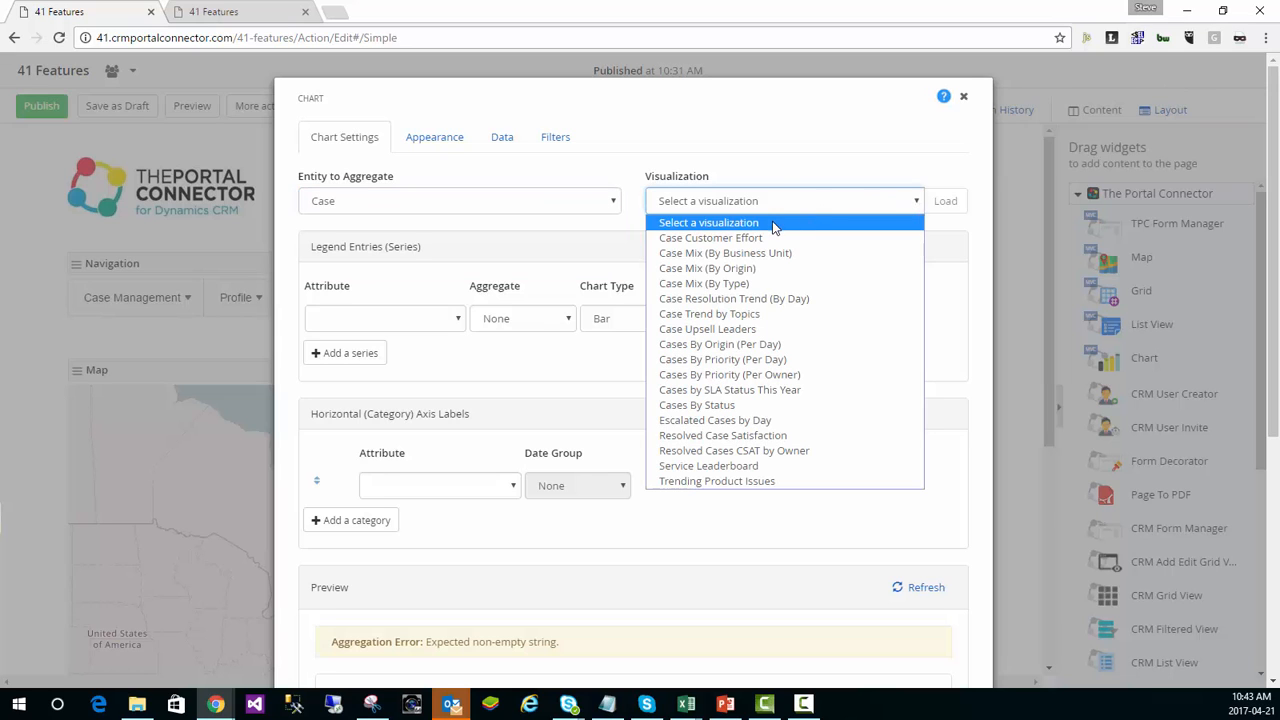
click(755, 281)
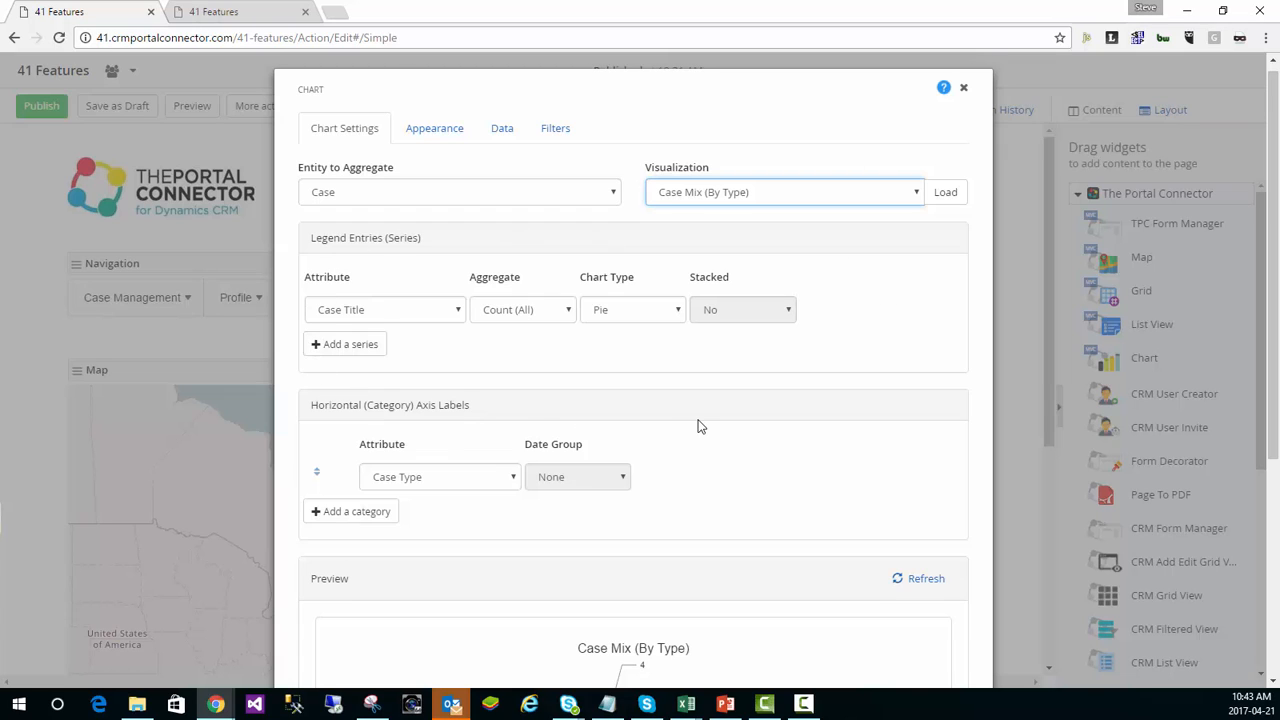
scroll(700, 427, down, 3)
scroll(700, 427, down, 1)
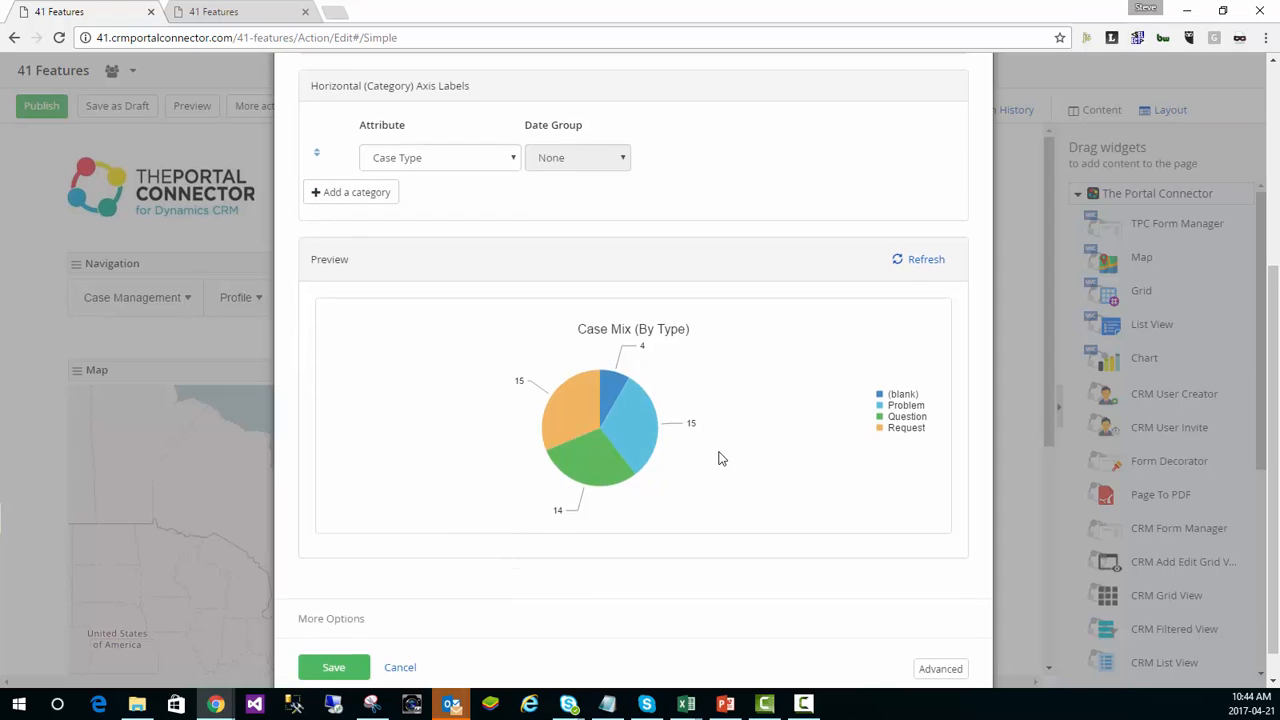
scroll(720, 458, up, 3)
scroll(720, 458, up, 1)
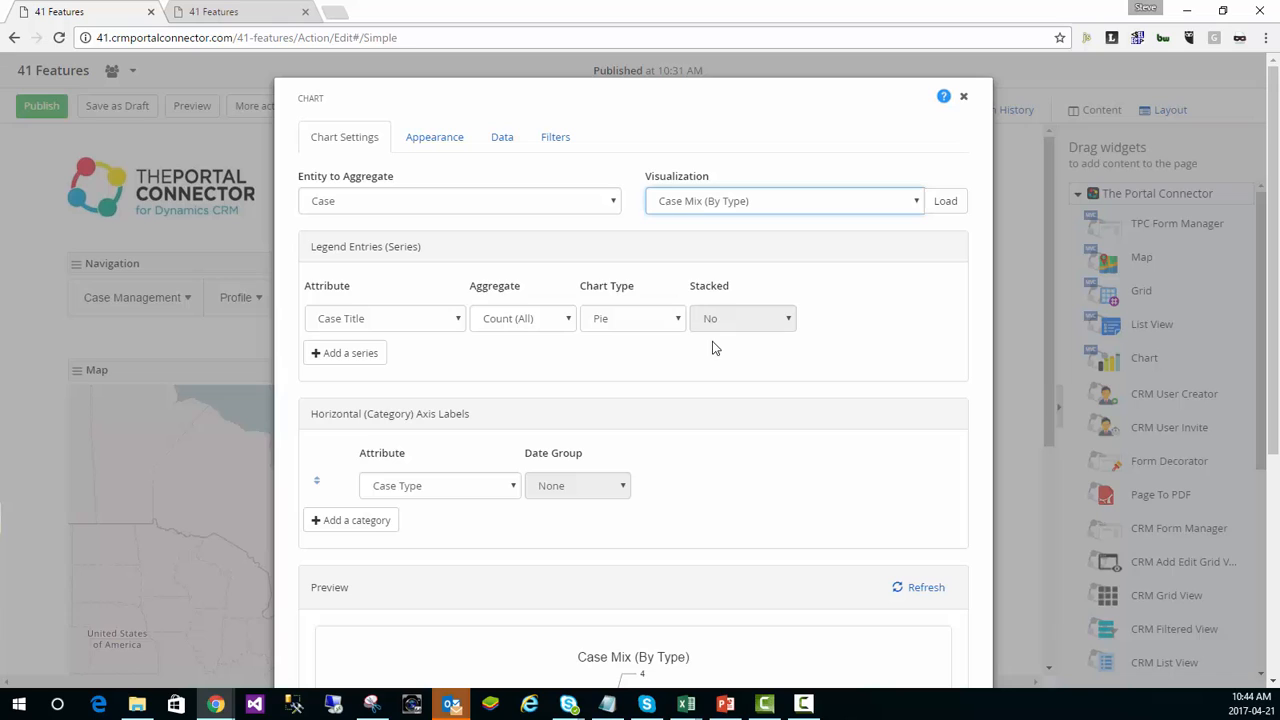
Review the chart's appearance, Fetch XML data and filter settings, and save the widget
click(429, 142)
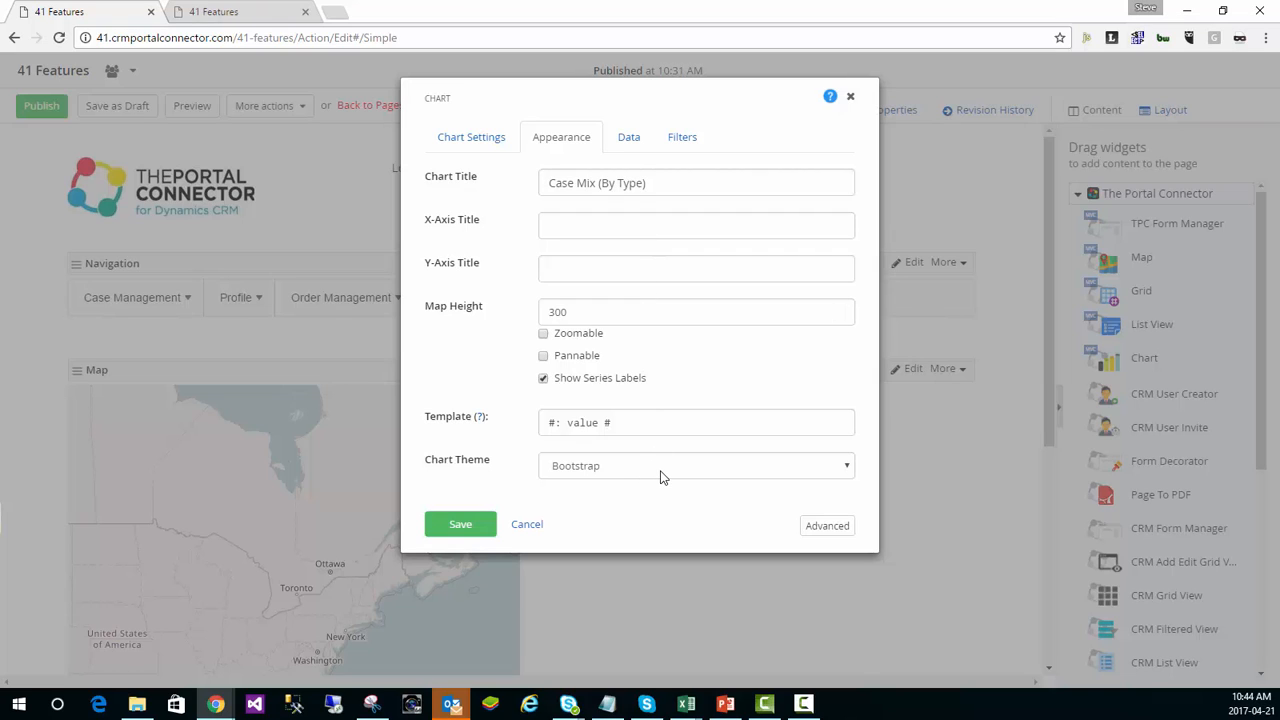
click(631, 145)
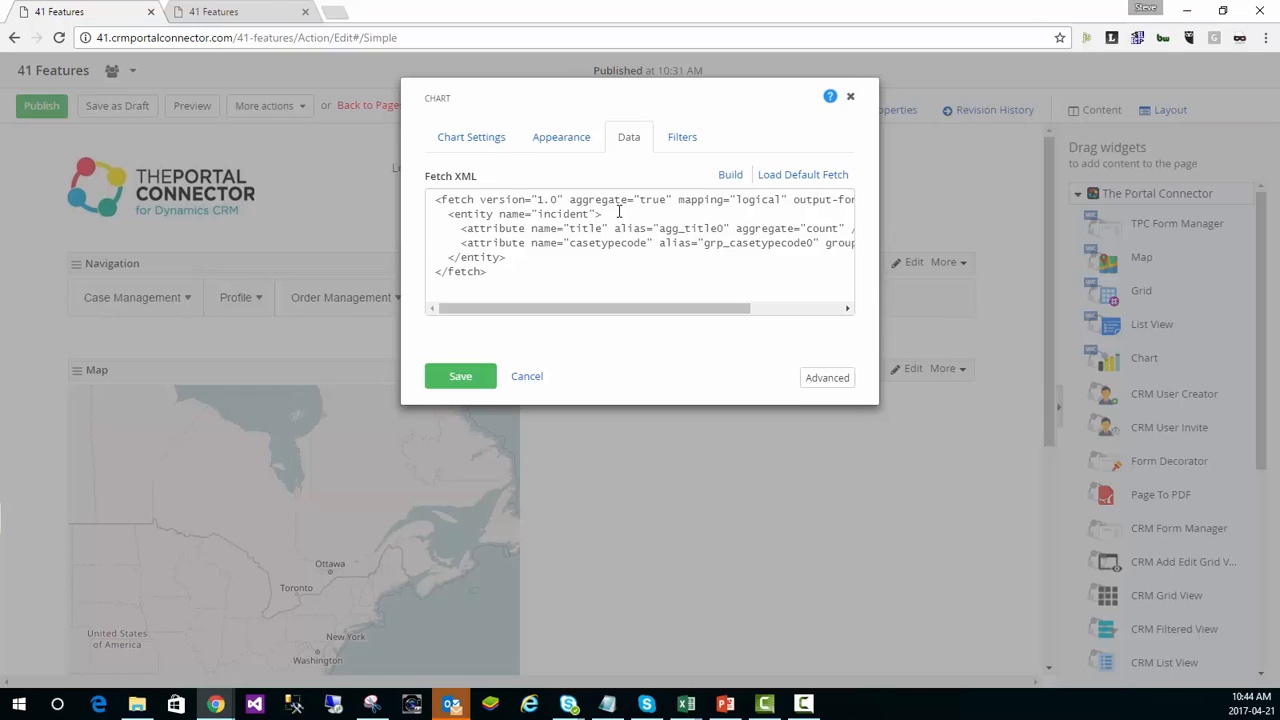
click(684, 140)
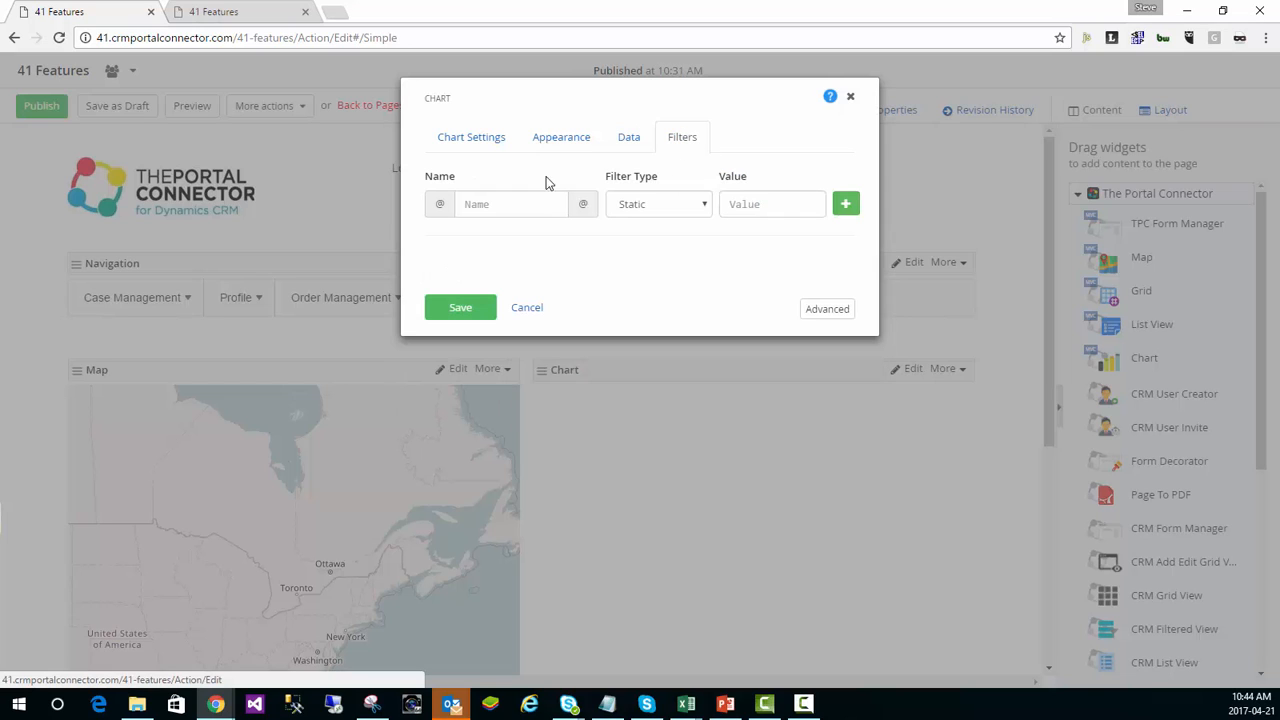
click(469, 312)
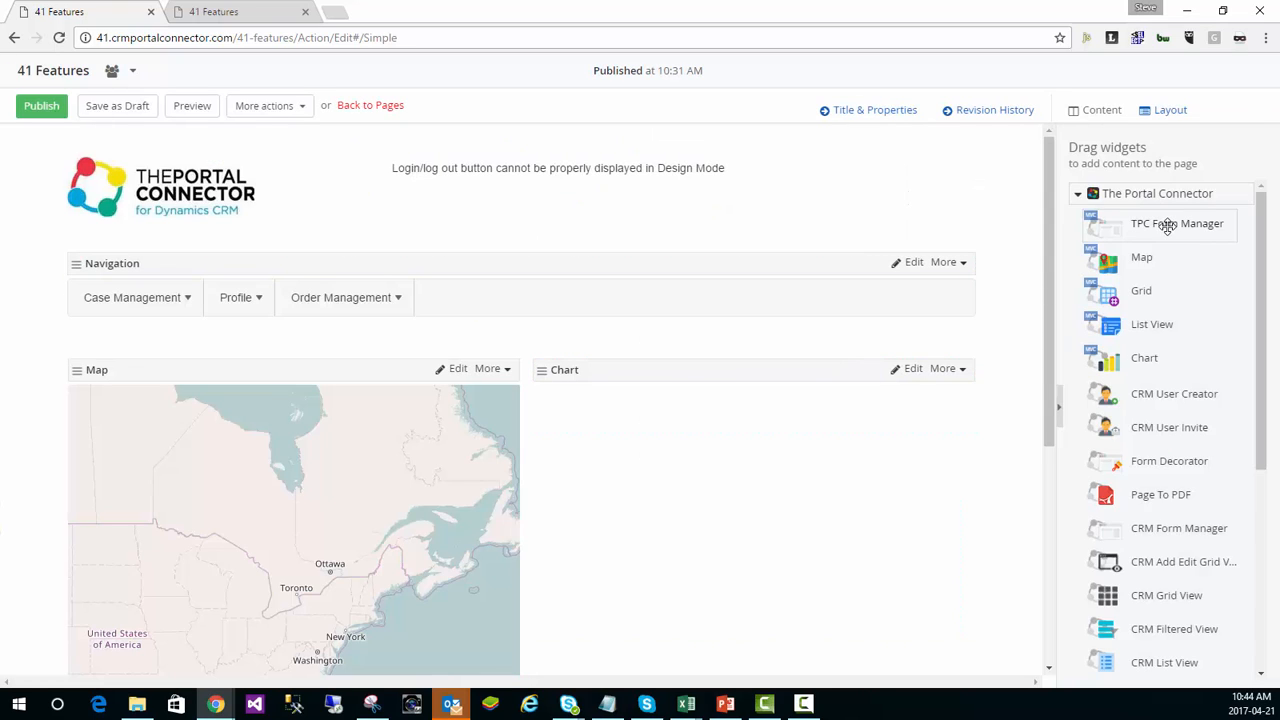
Add a second Chart widget above the existing chart and set its entity to aggregate to Account
drag(1143, 352, 883, 406)
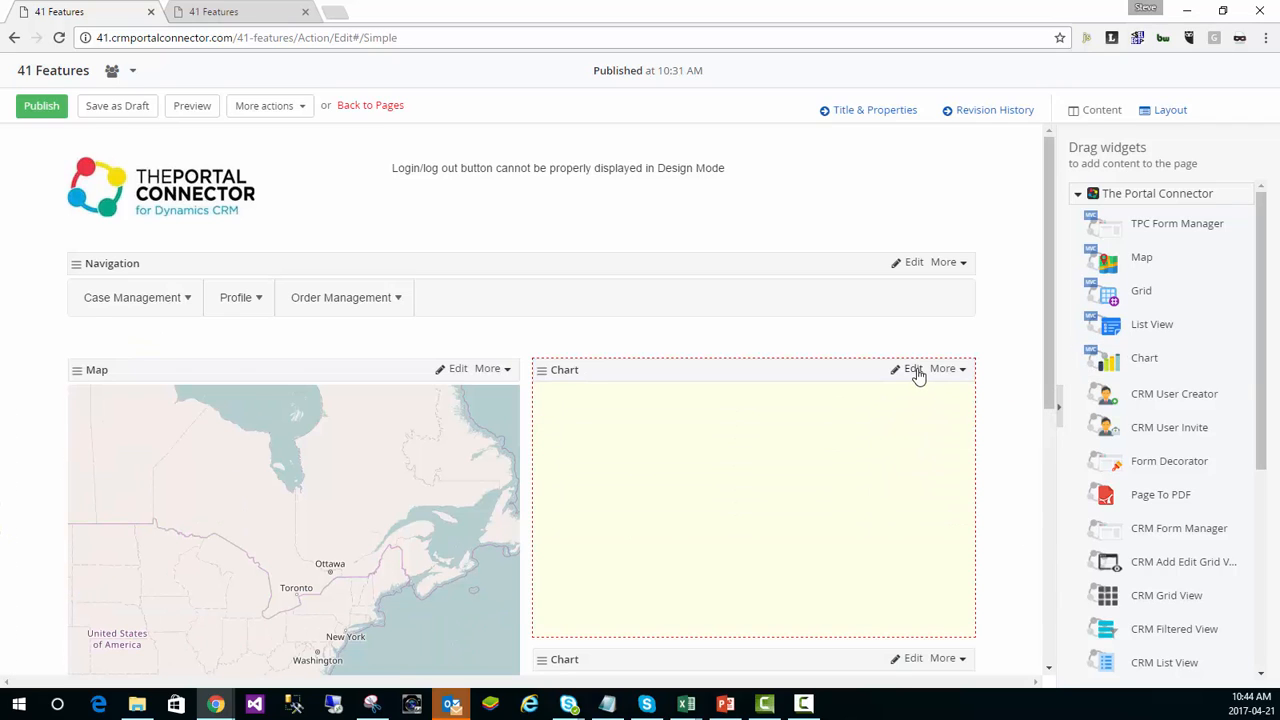
click(914, 370)
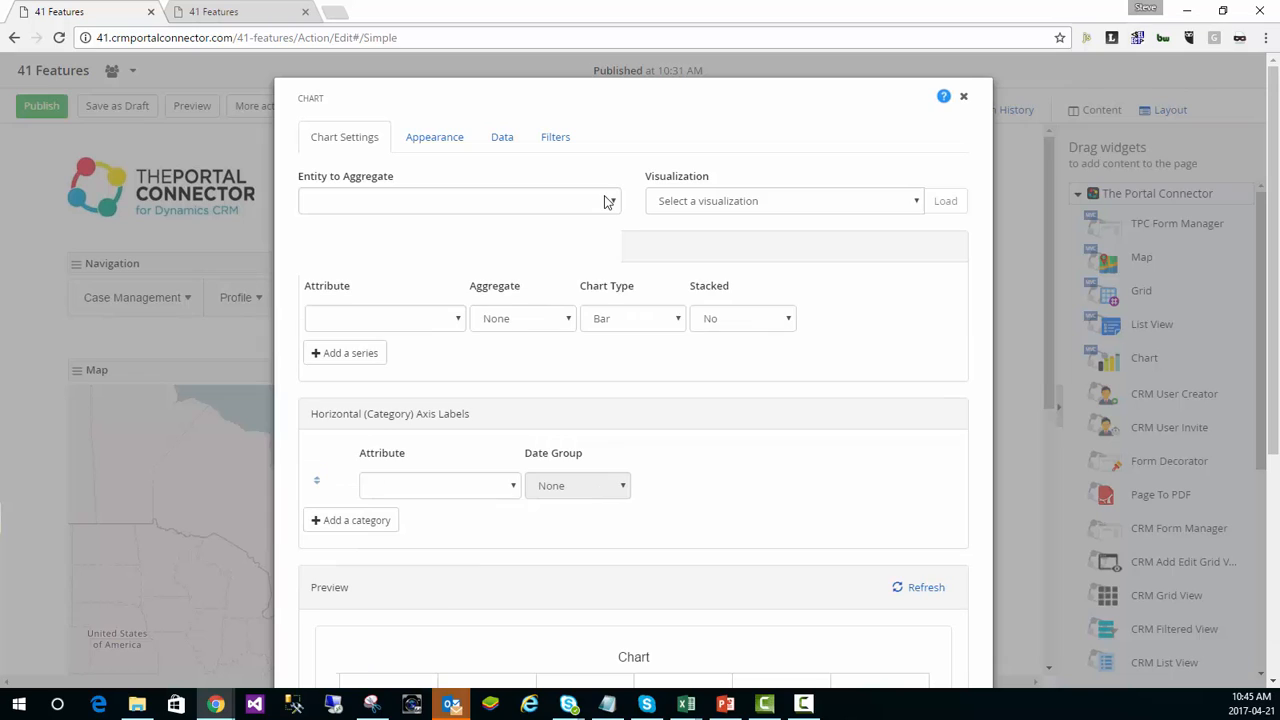
click(606, 201)
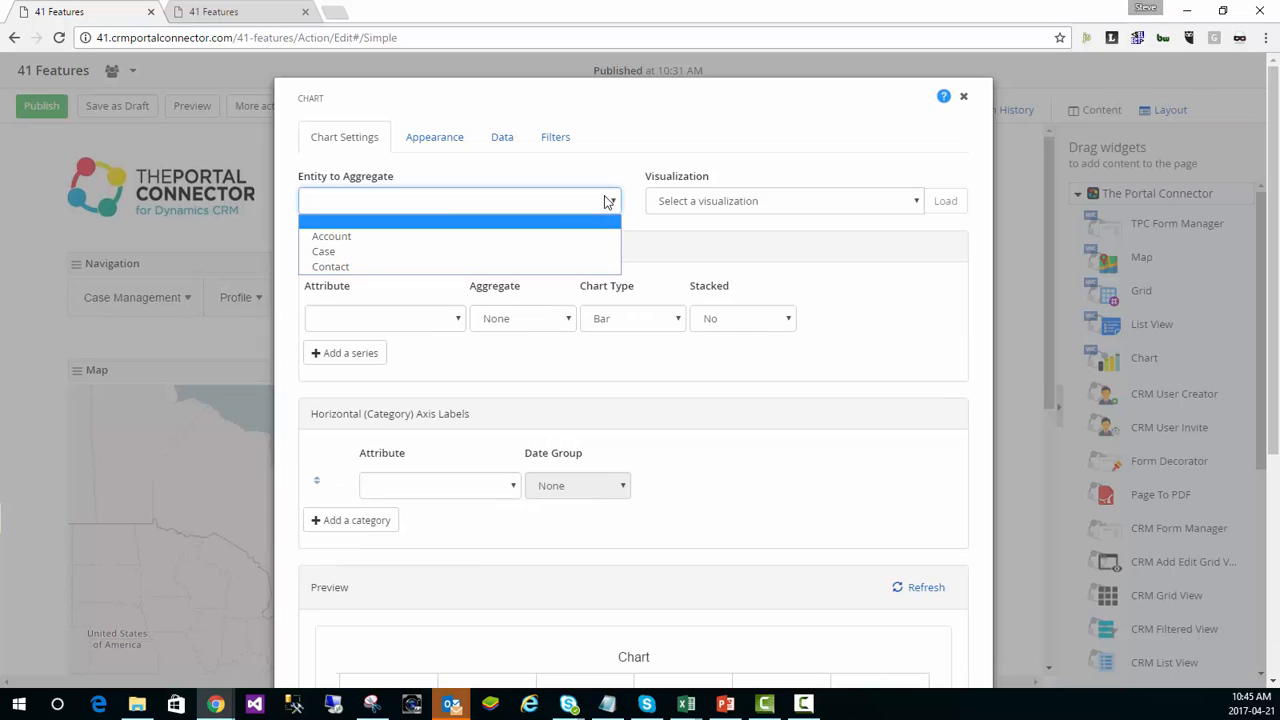
click(352, 238)
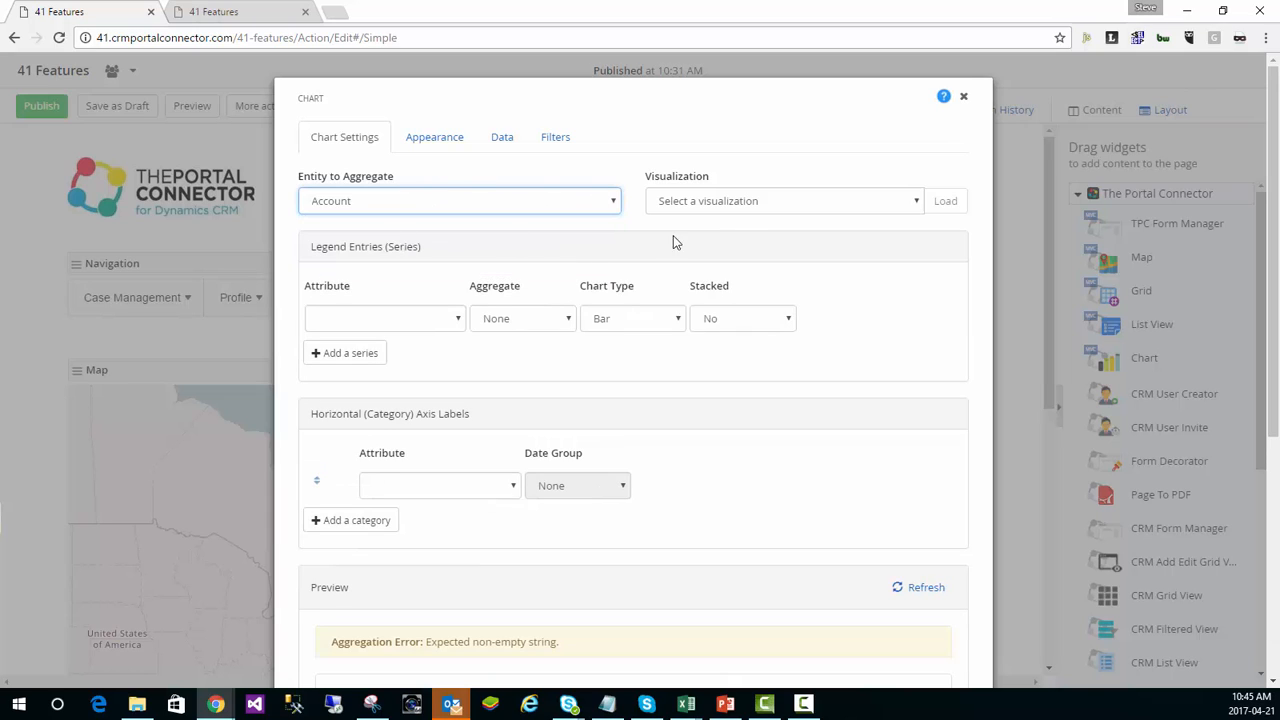
Load the Accounts by Industry visualization into the new chart with a refreshed preview, and save the widget
click(918, 201)
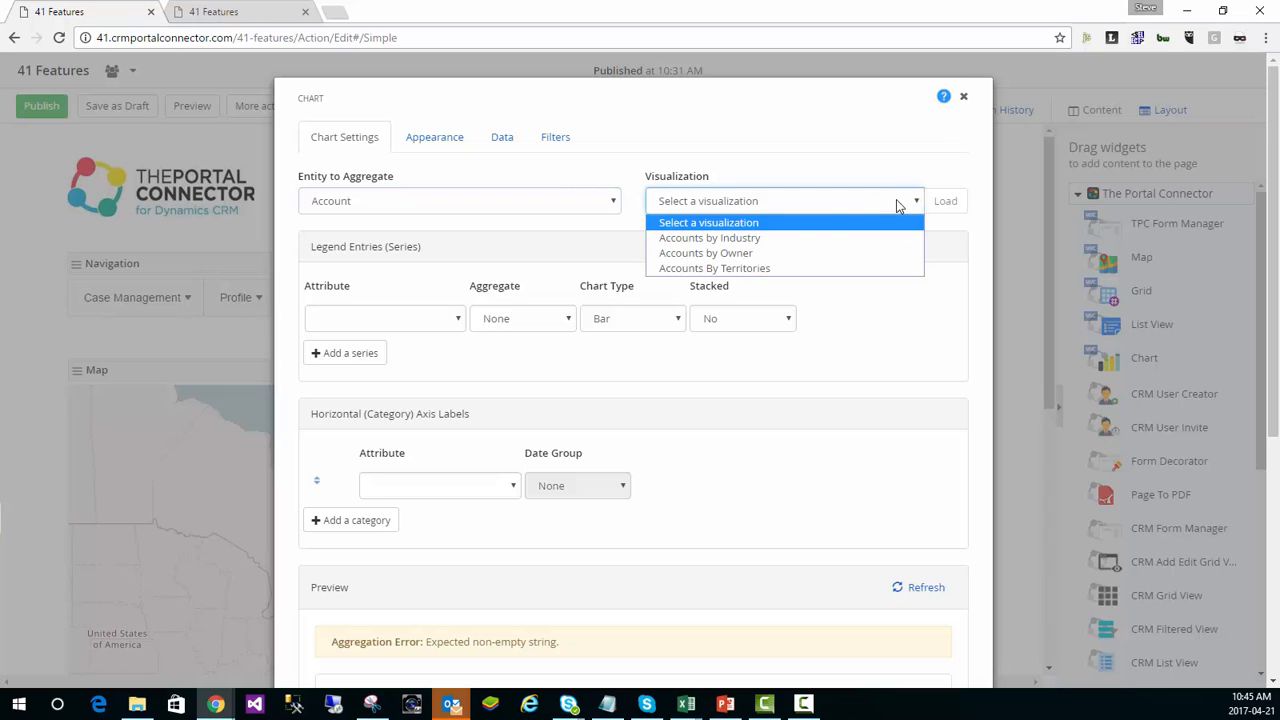
click(760, 240)
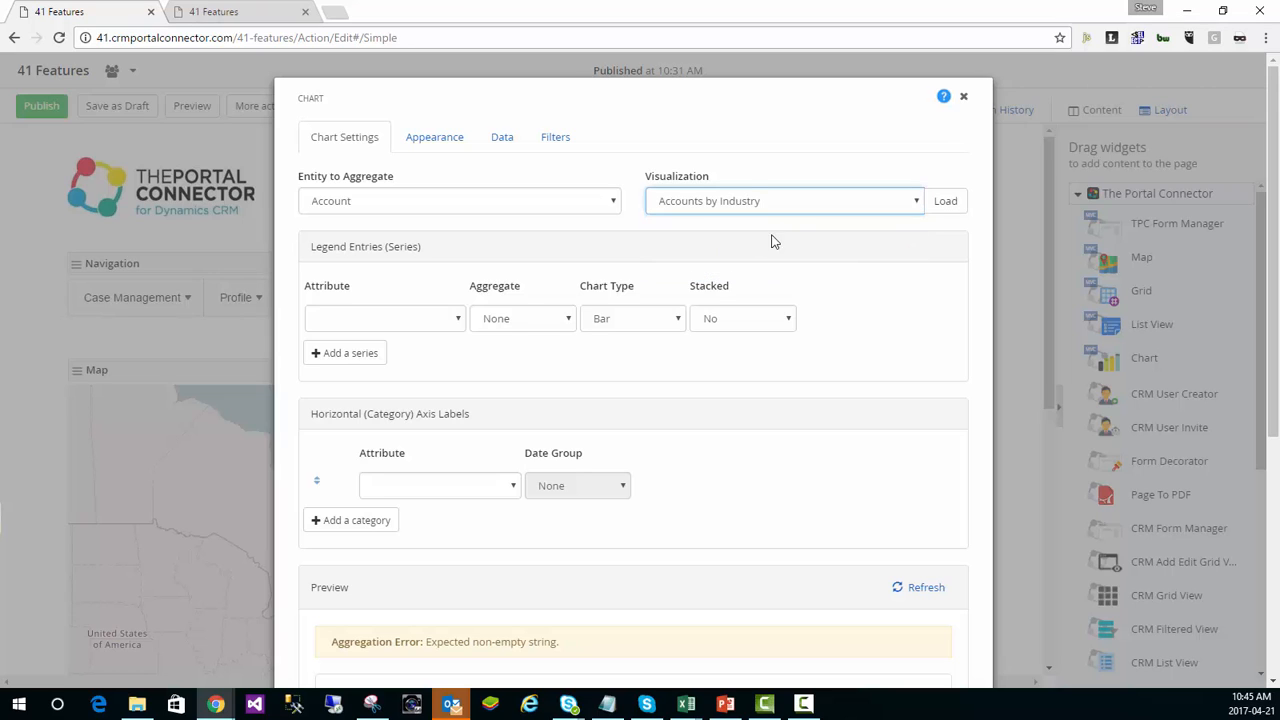
click(946, 203)
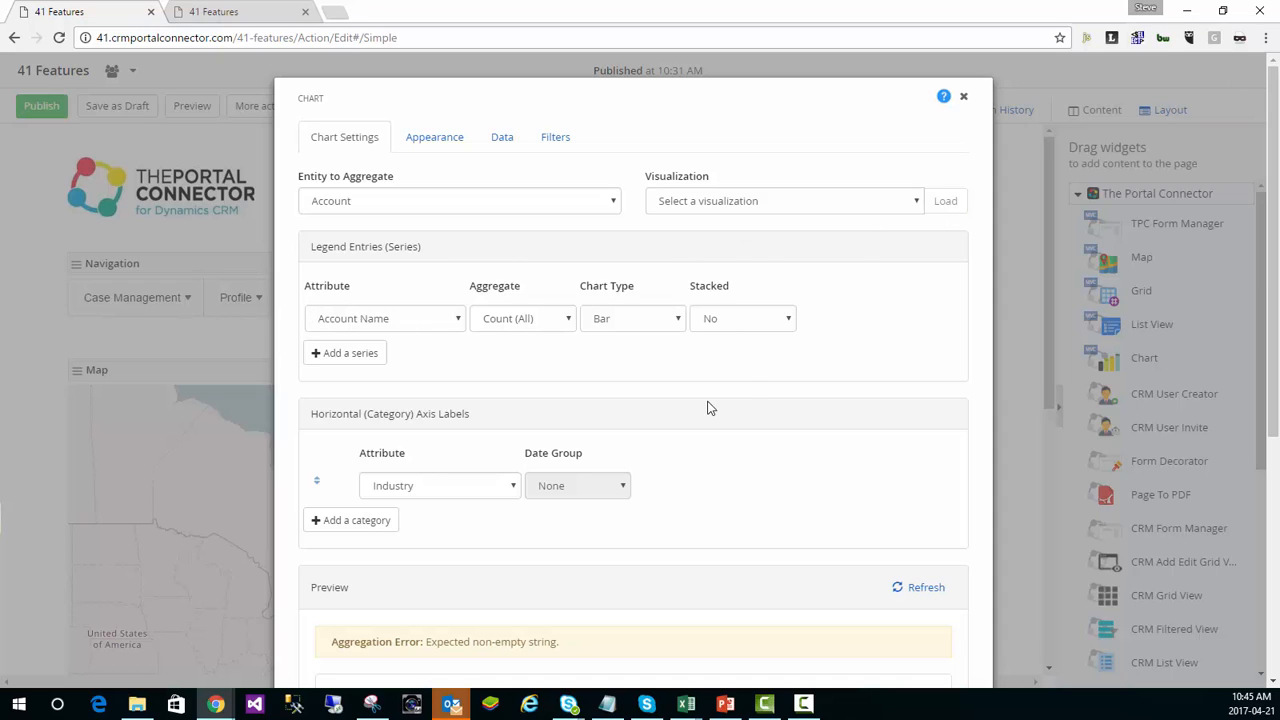
click(921, 589)
scroll(876, 483, down, 2)
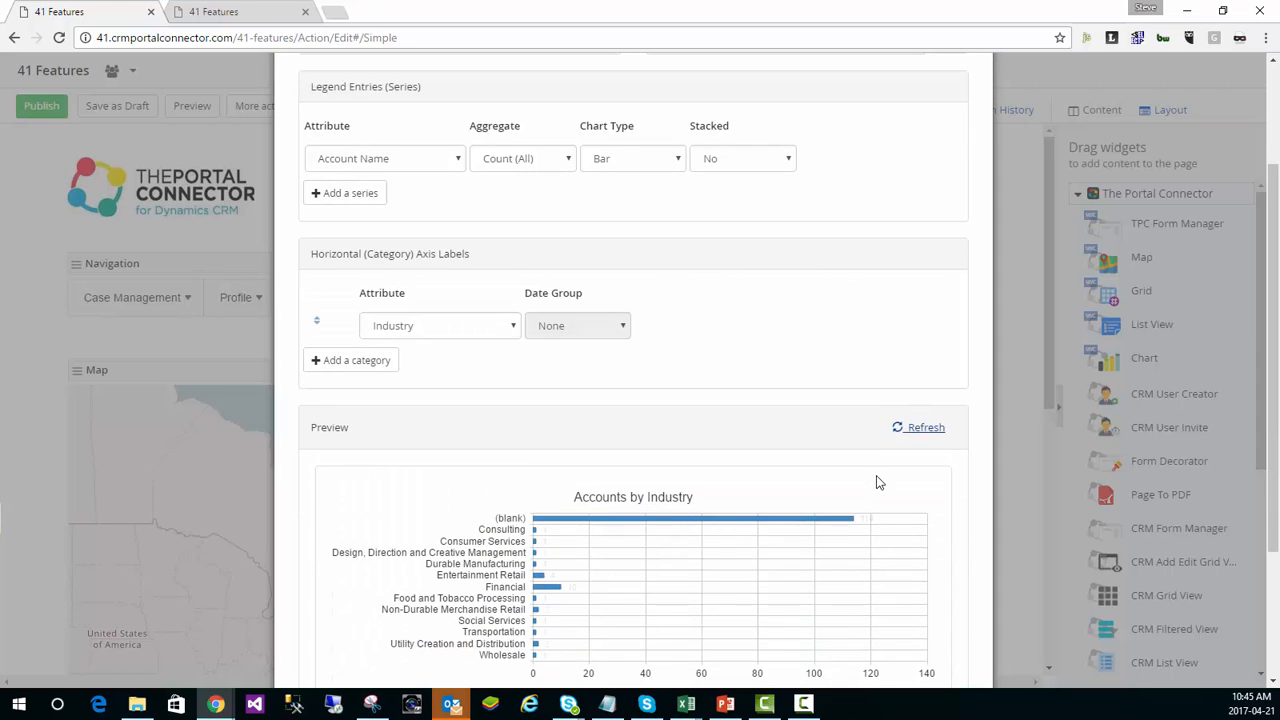
scroll(876, 483, down, 1)
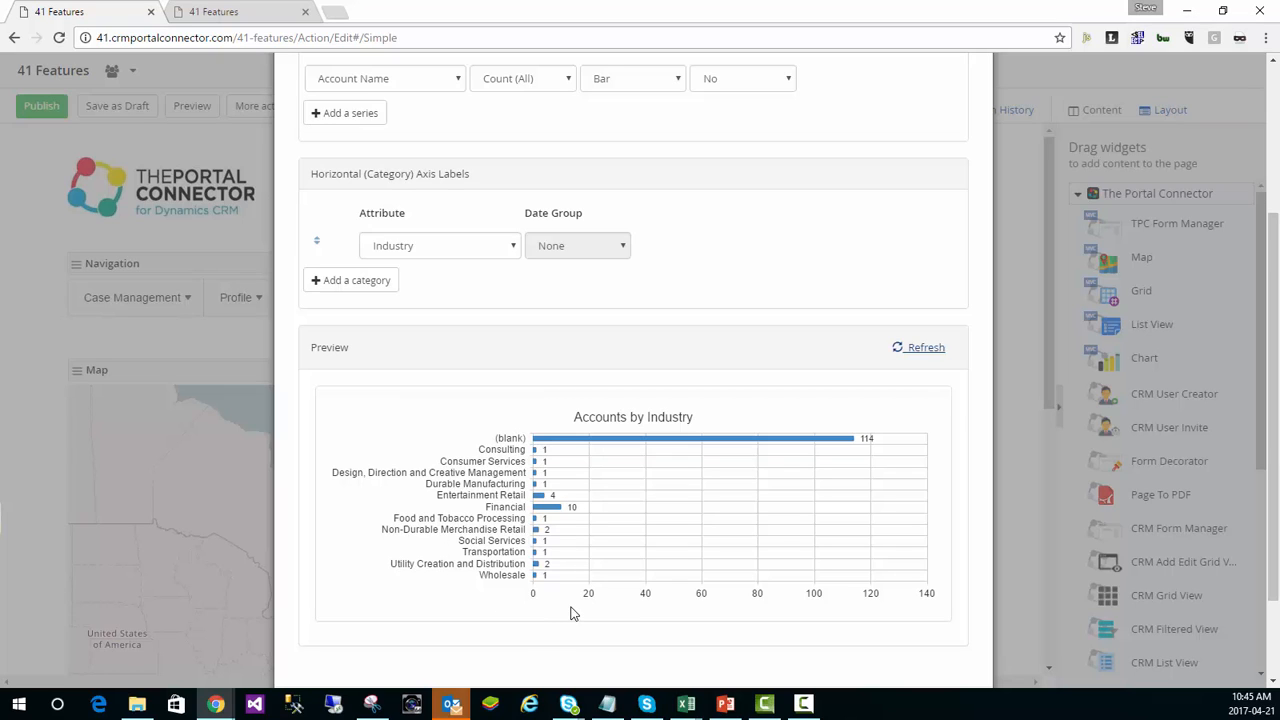
scroll(571, 606, down, 2)
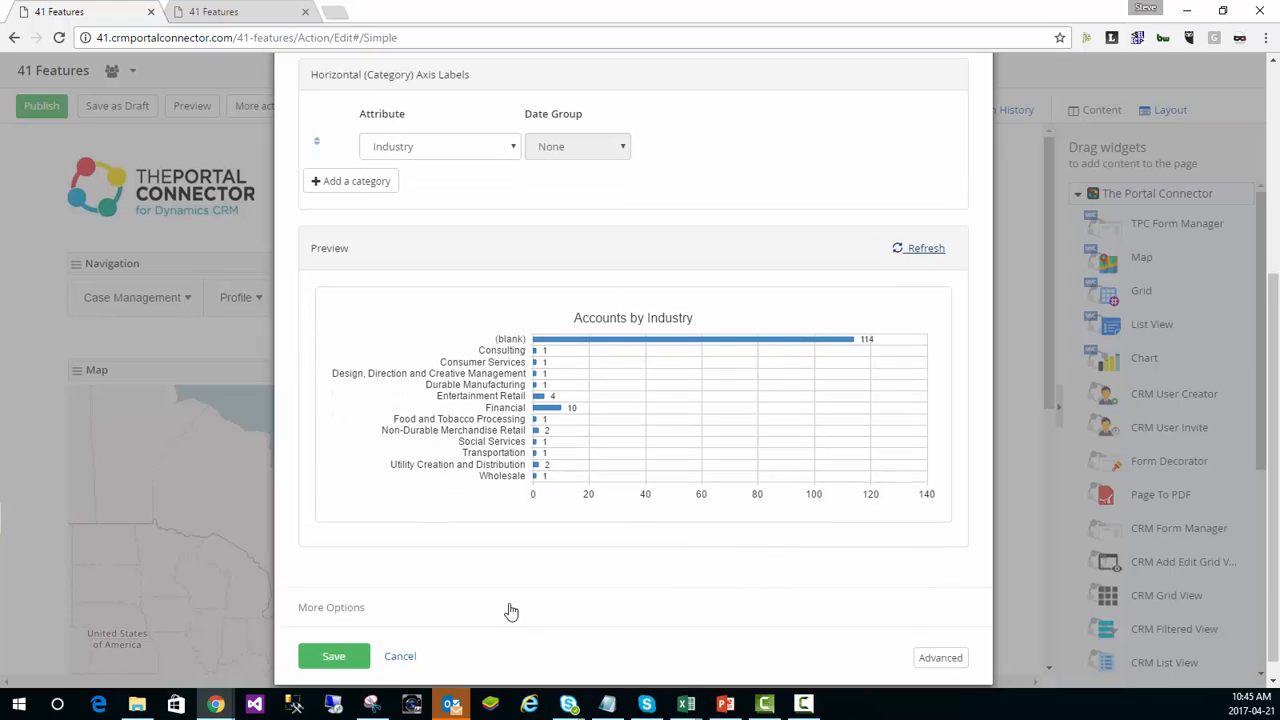
click(333, 635)
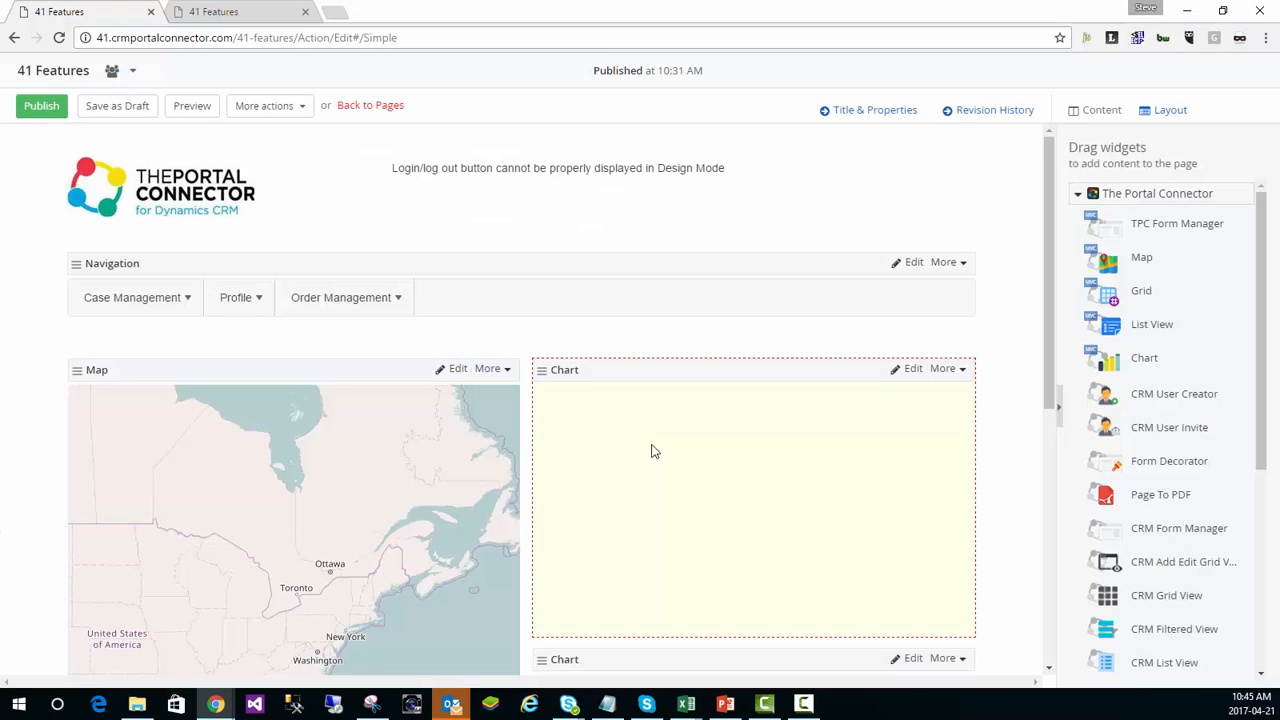
Publish the 41 Features page and inspect both charts on the reloaded live page
click(37, 108)
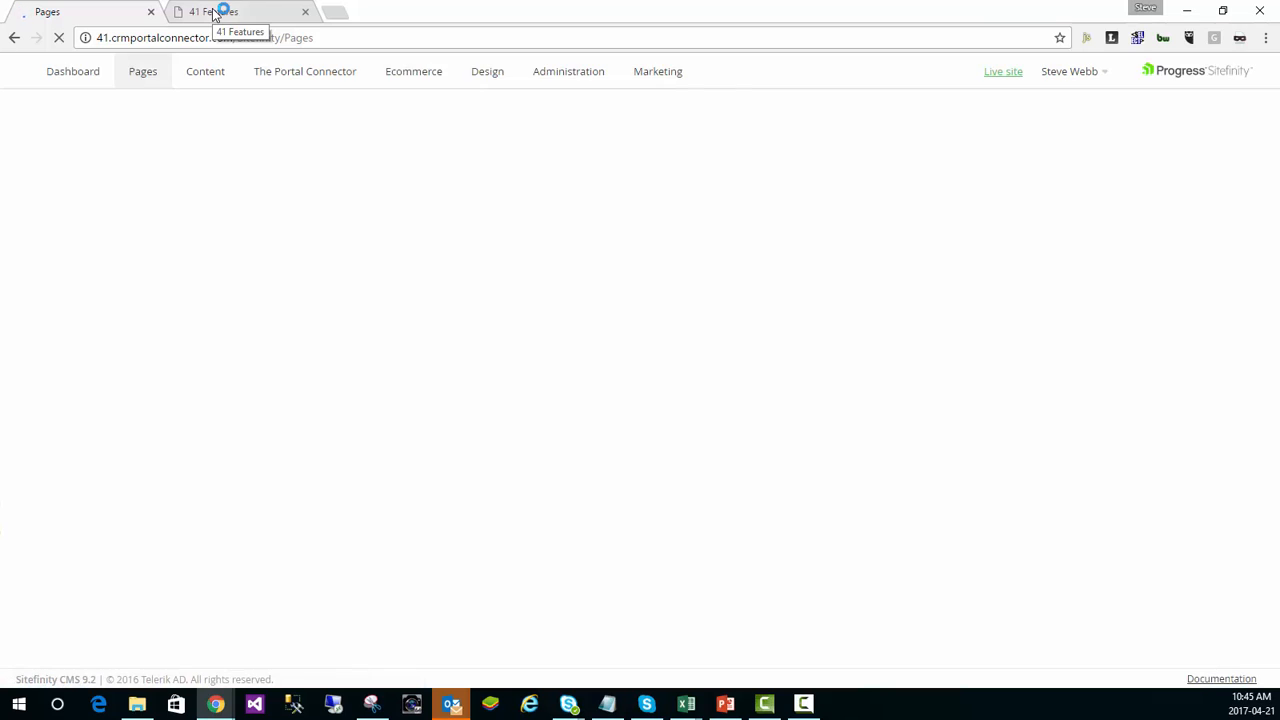
click(215, 12)
click(313, 37)
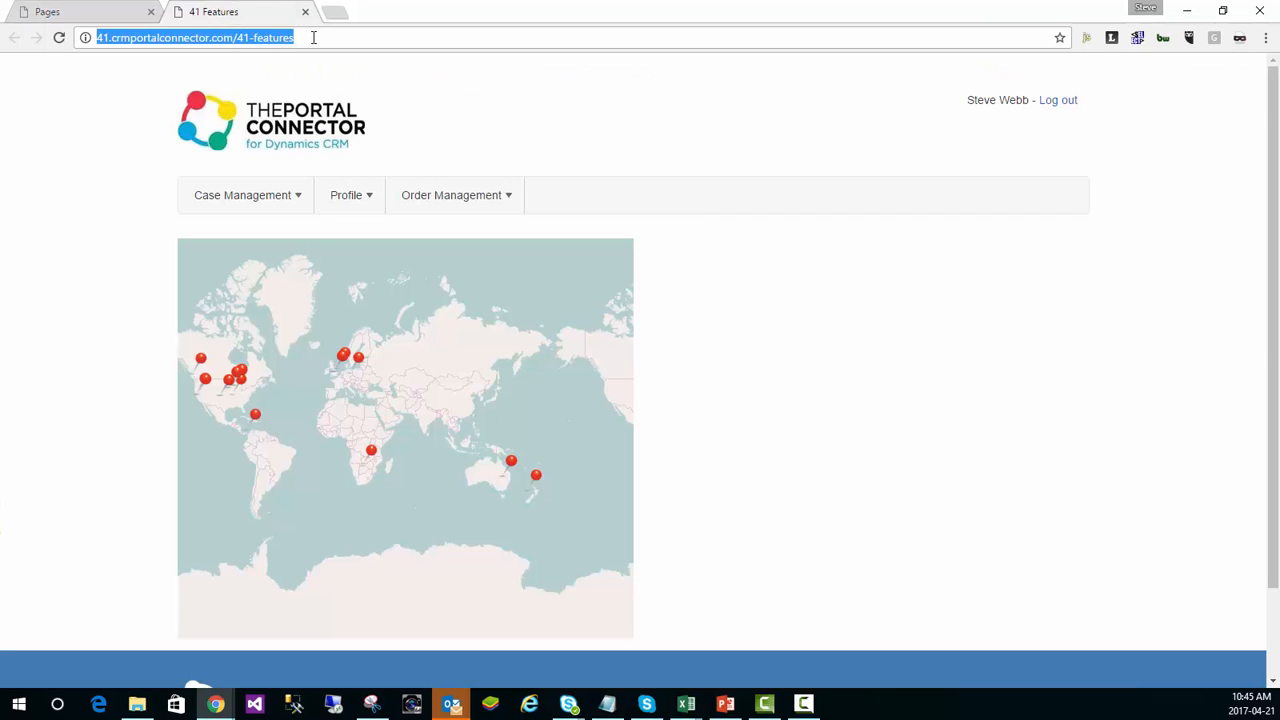
key(Return)
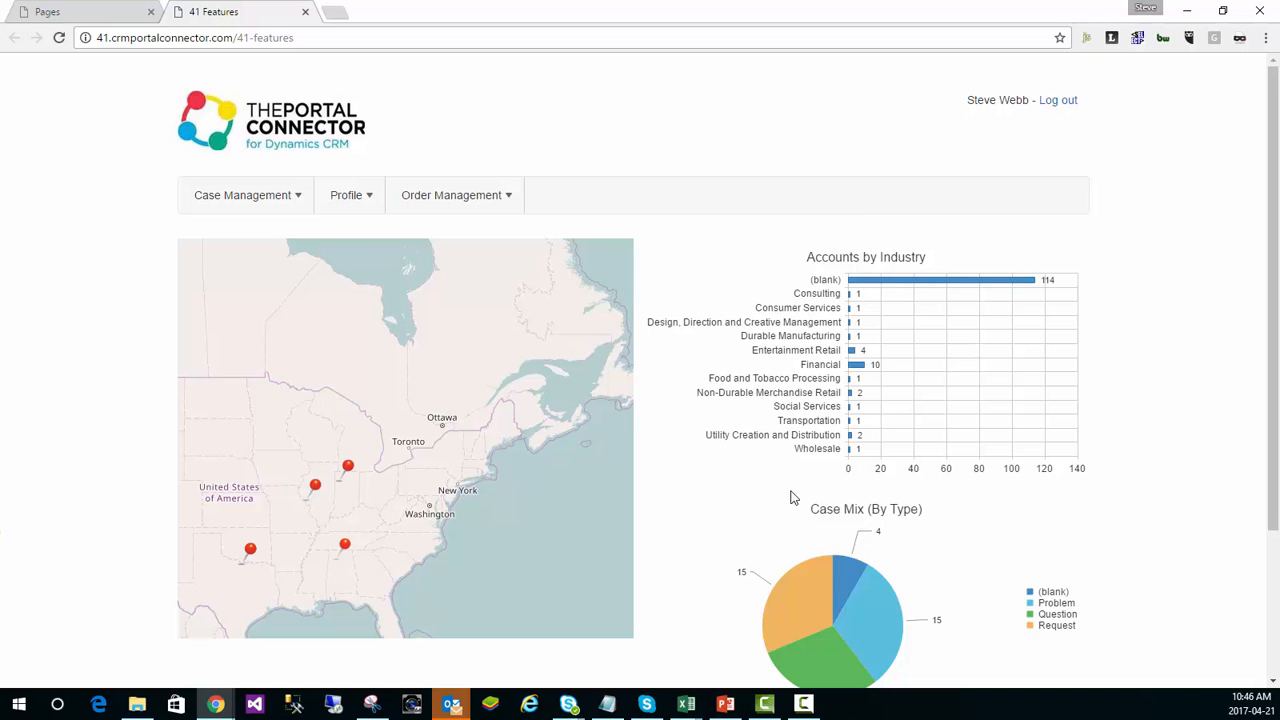
scroll(773, 527, down, 3)
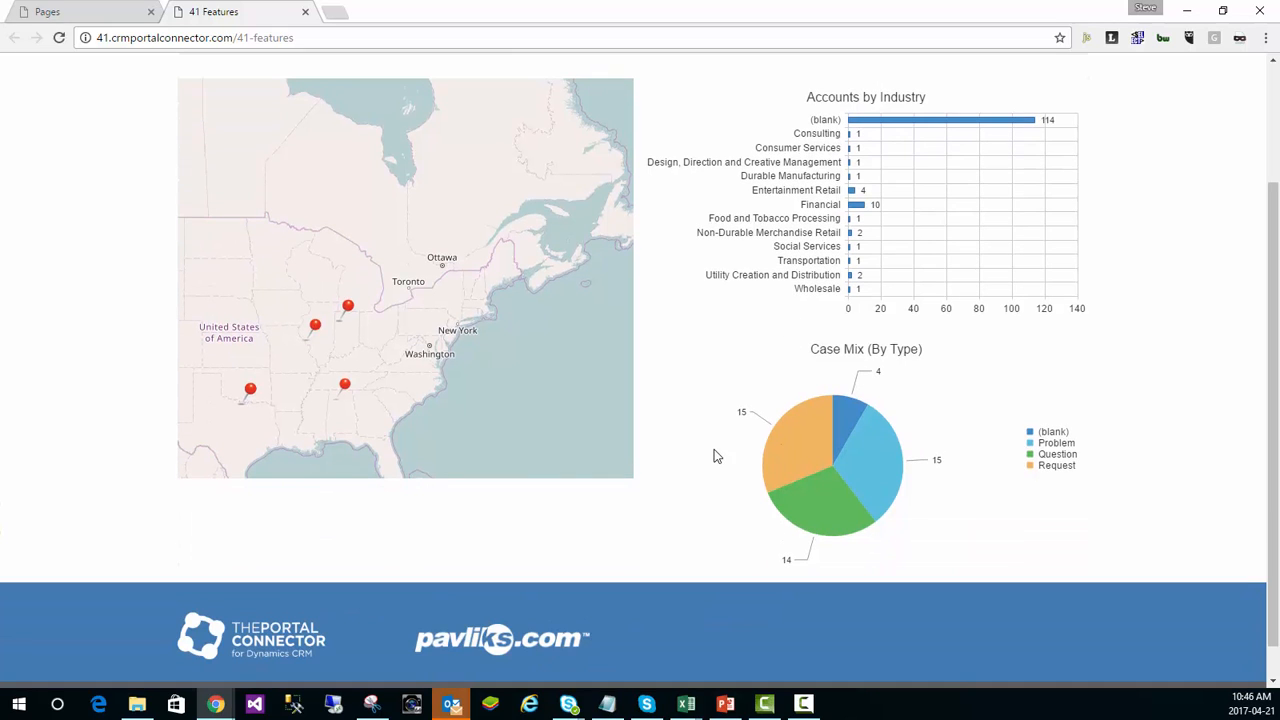
scroll(717, 437, up, 3)
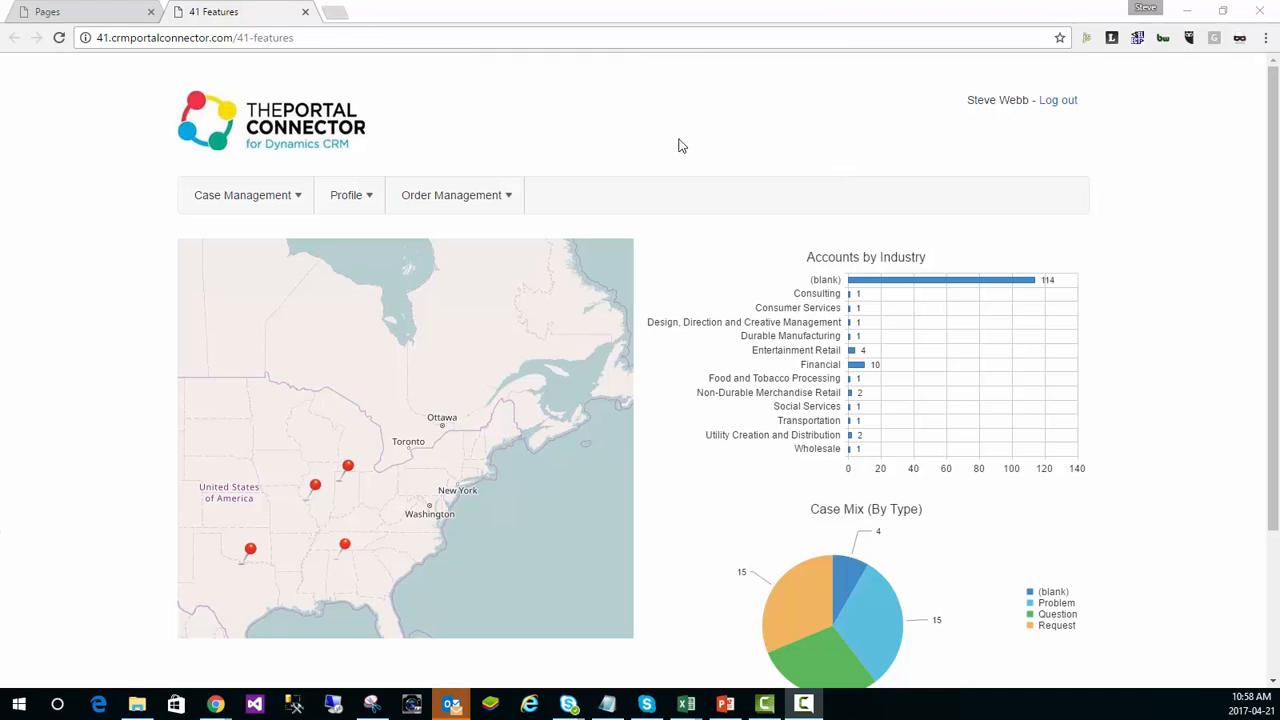
Open rtldemo.crmportalconnector.com in a new browser tab and switch the site language to Arabic (Saudi Arabia)
click(337, 17)
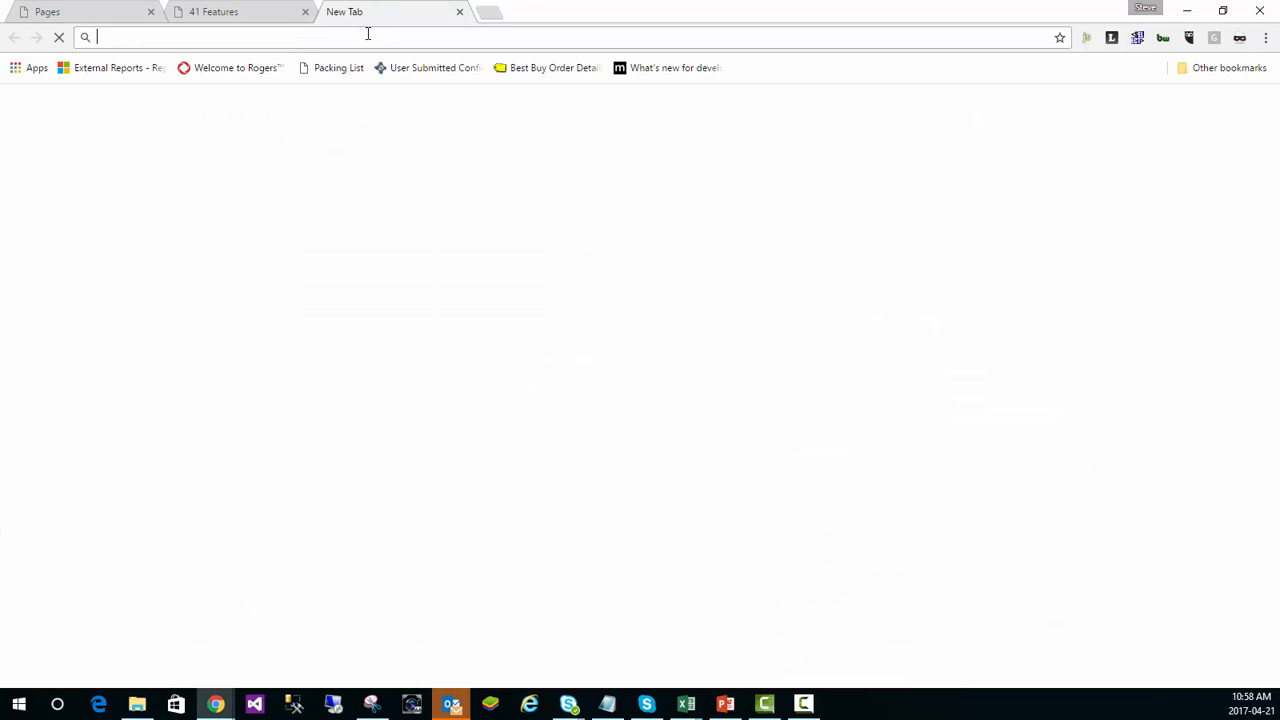
text(http://rtldemo.crmportalconnector.com)
key(Return)
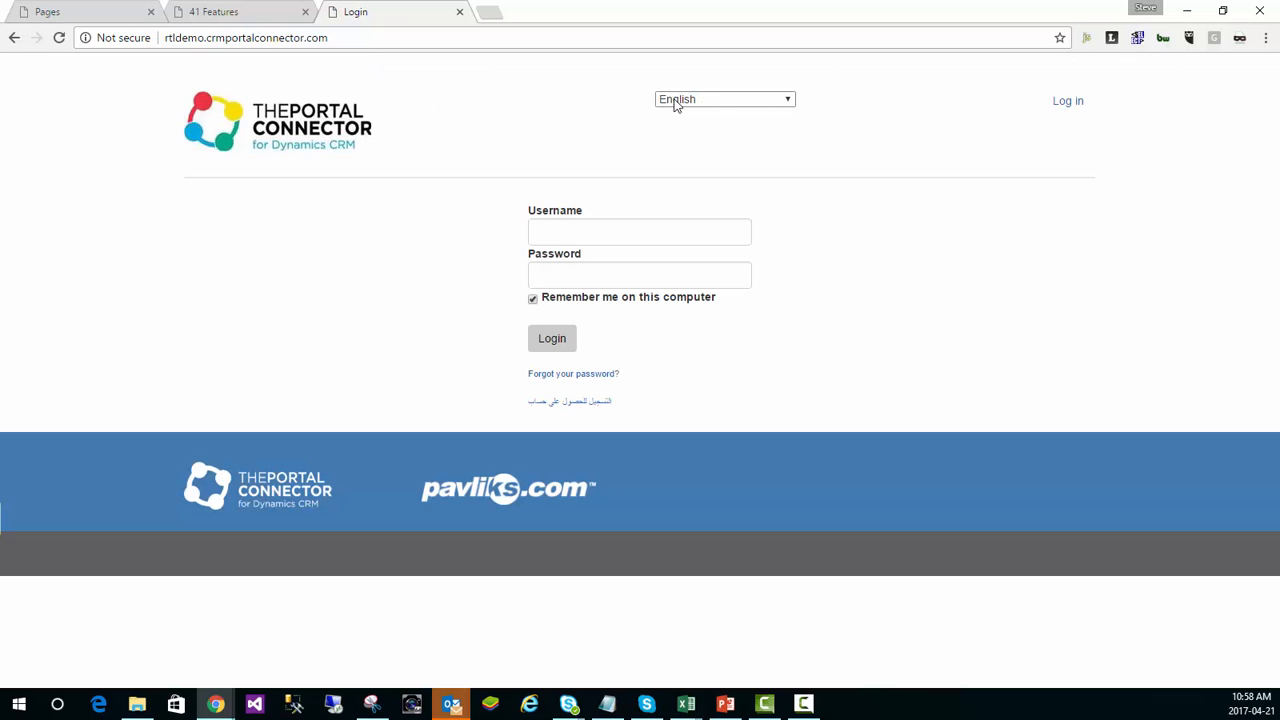
click(772, 104)
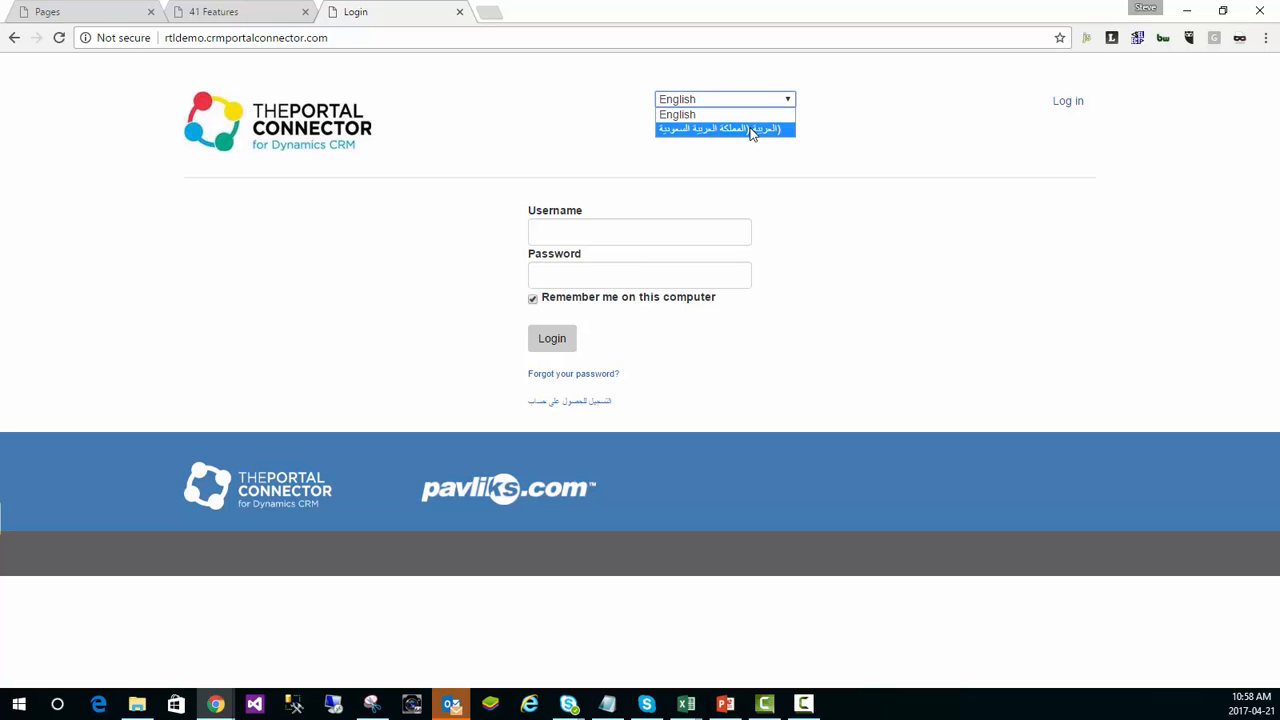
click(752, 130)
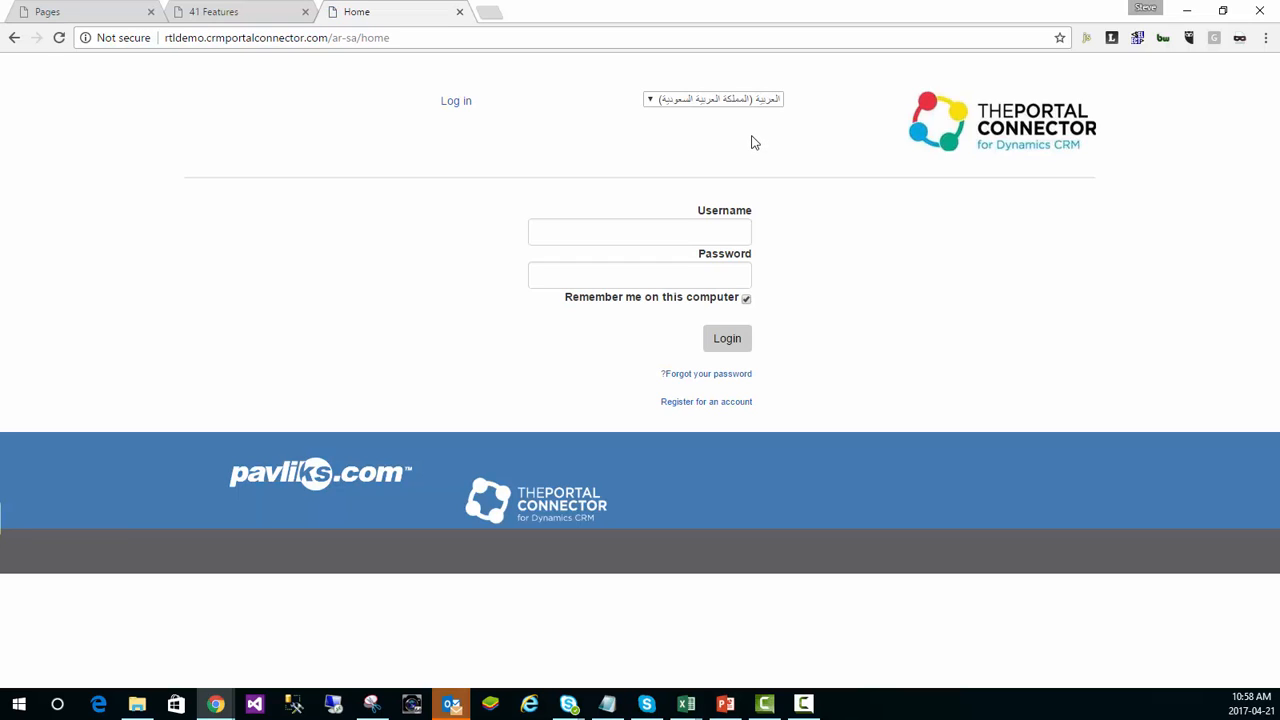
Leave the demo portal's login form empty, close the demo site and return to the Sitefinity Pages list
click(595, 230)
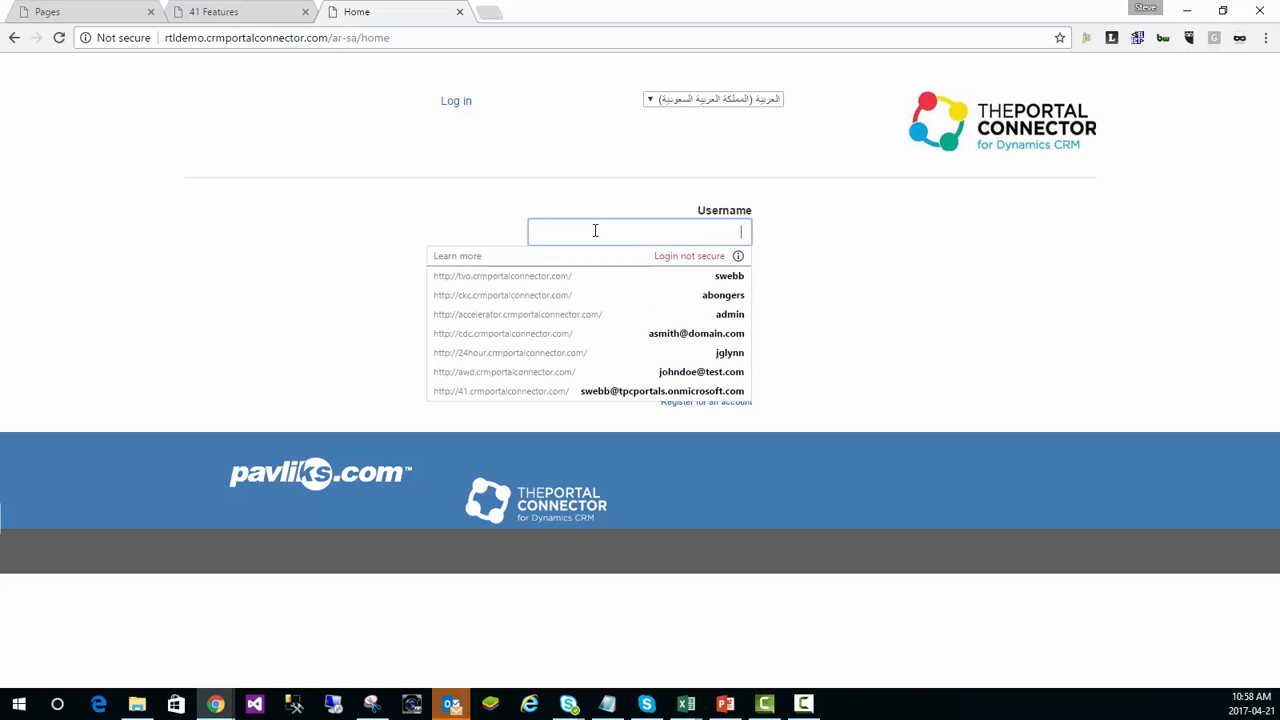
click(605, 193)
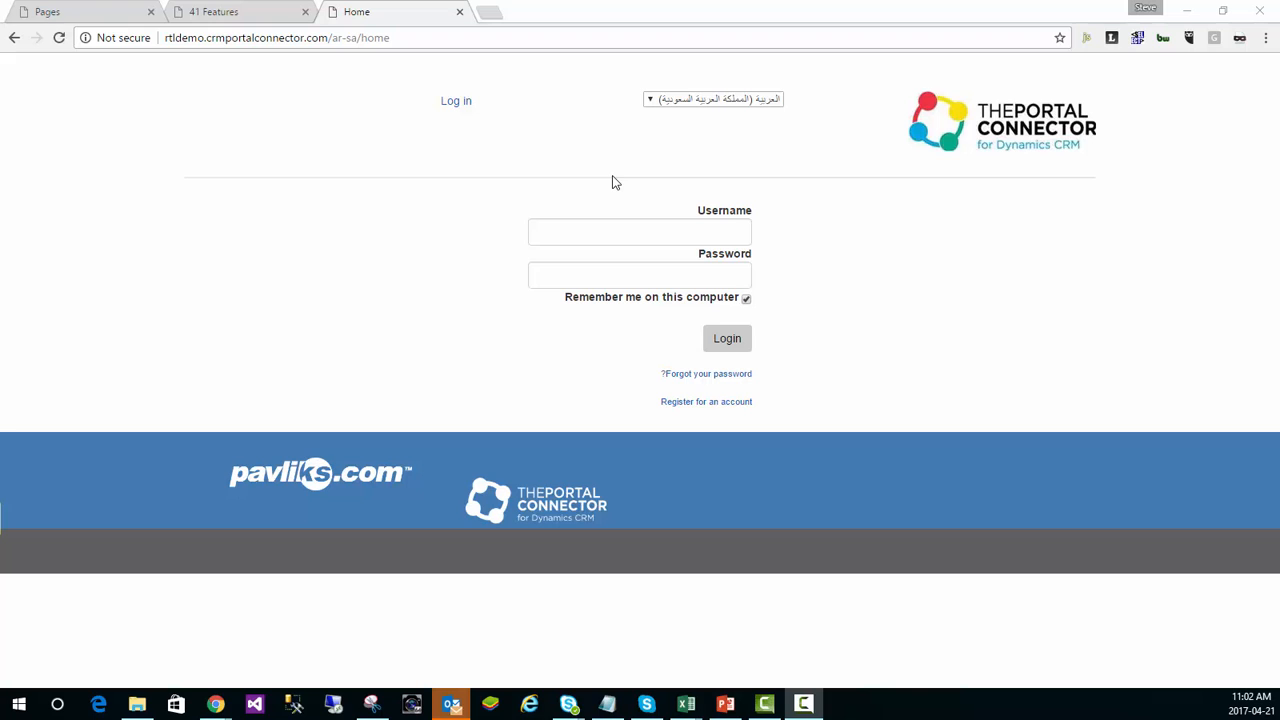
click(460, 12)
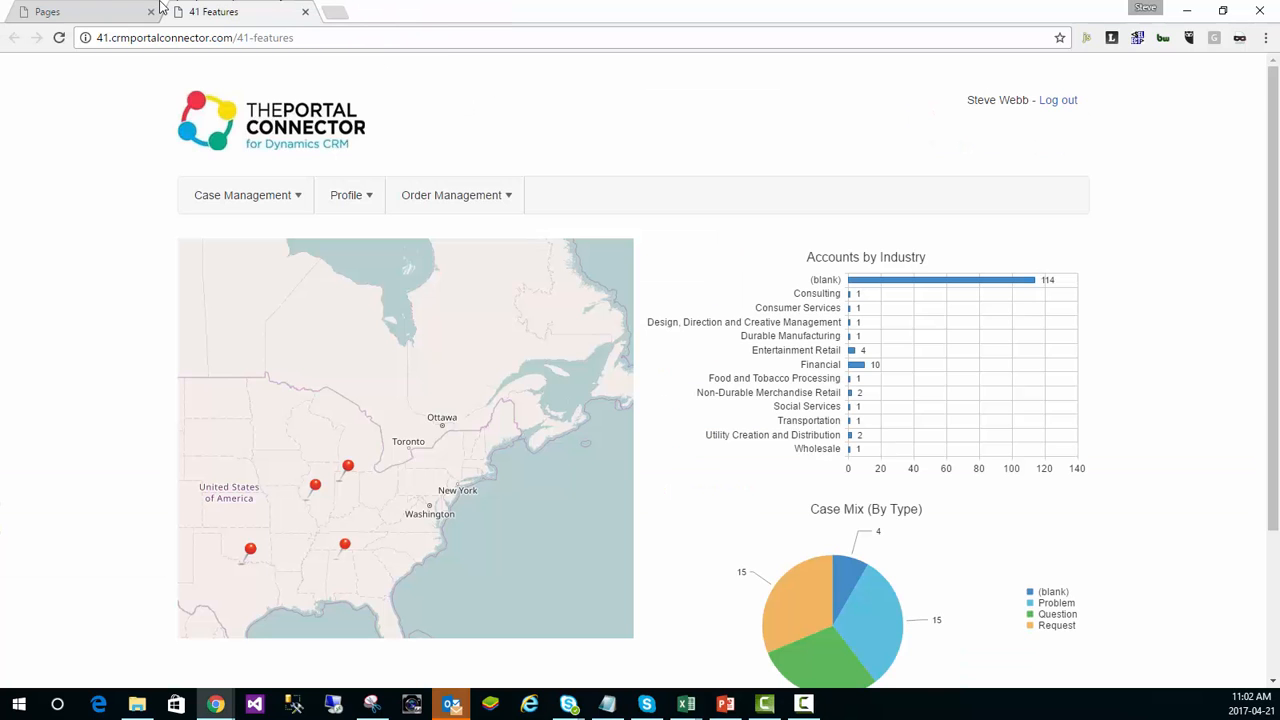
click(65, 13)
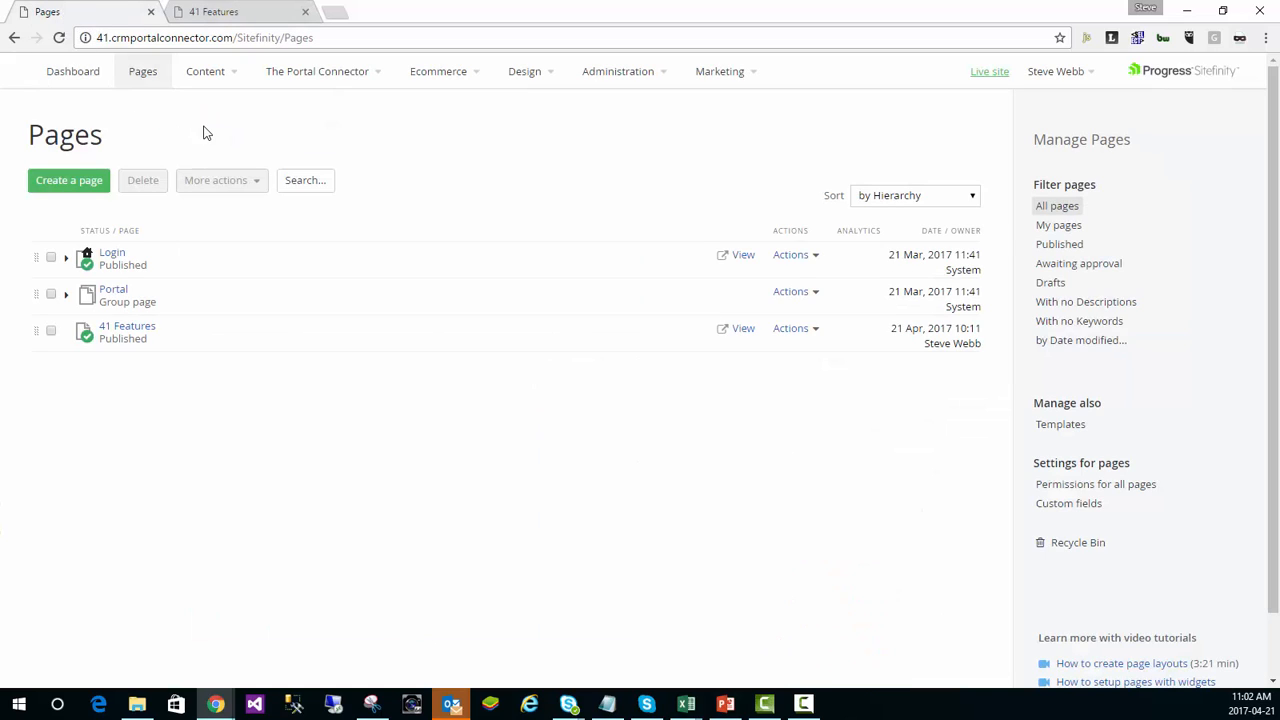
Open the Profile - MVC - Personal form for editing from the site's forms list
click(229, 73)
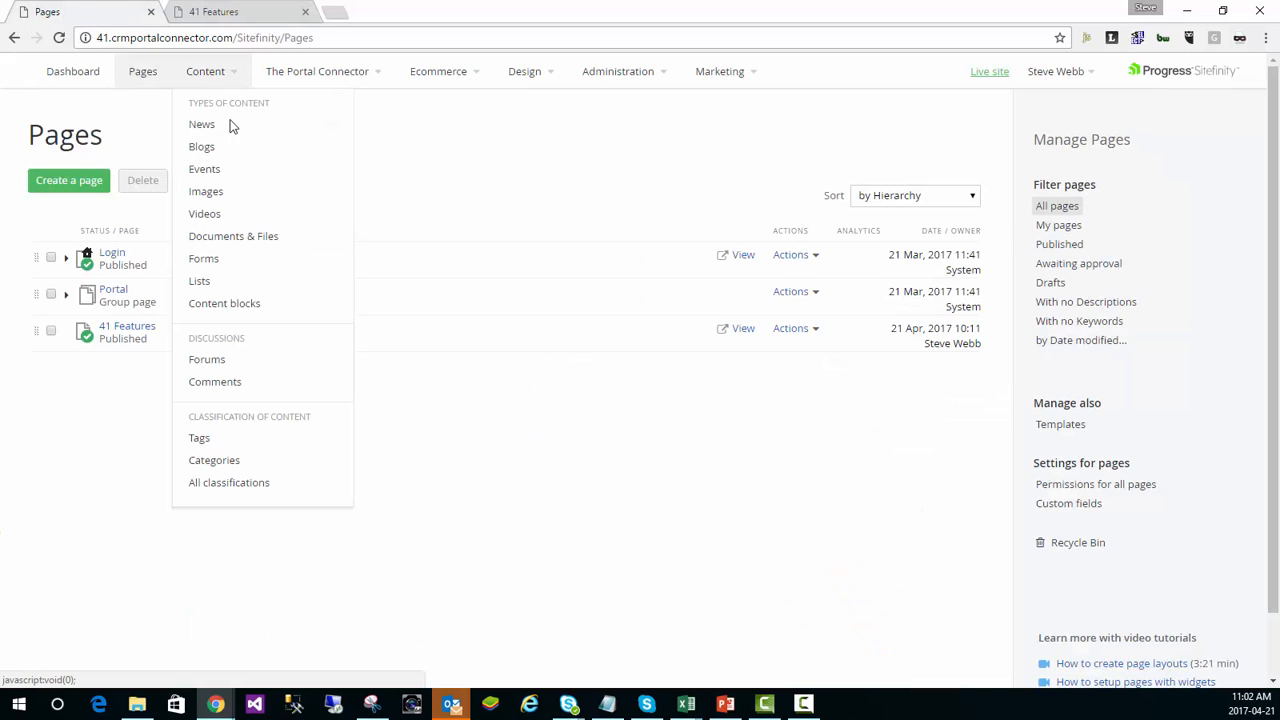
click(209, 263)
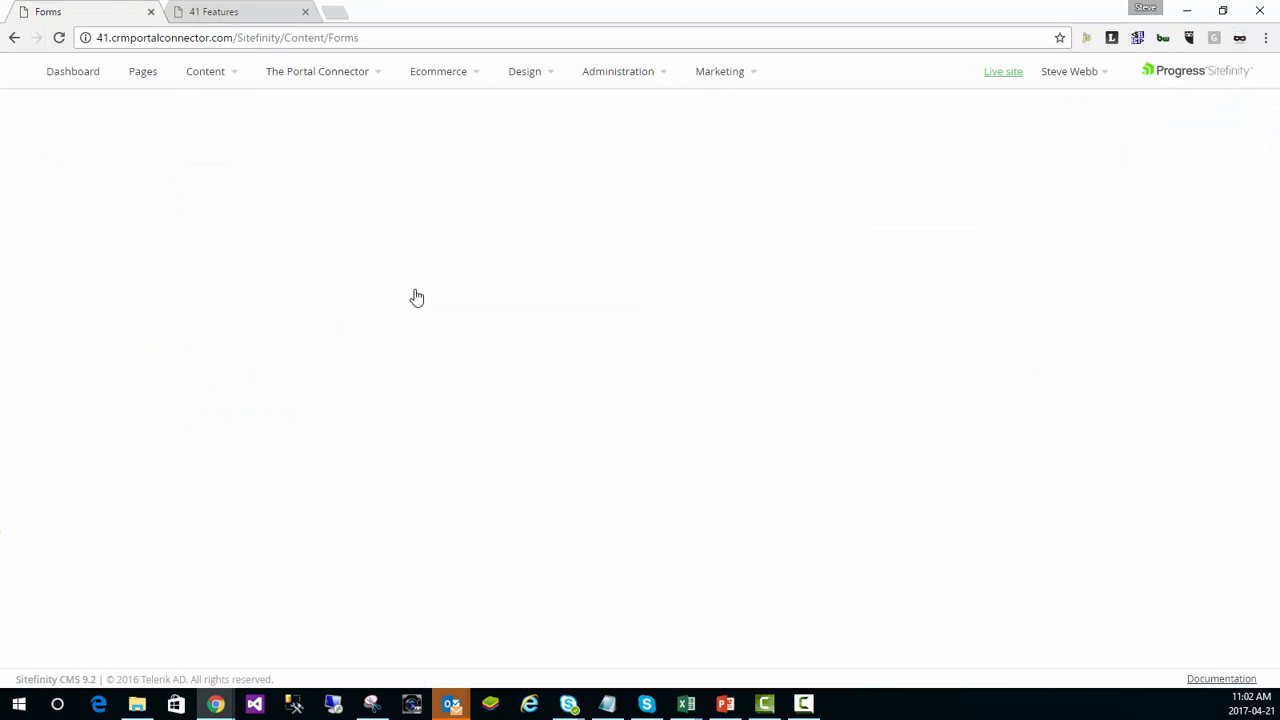
scroll(306, 360, down, 2)
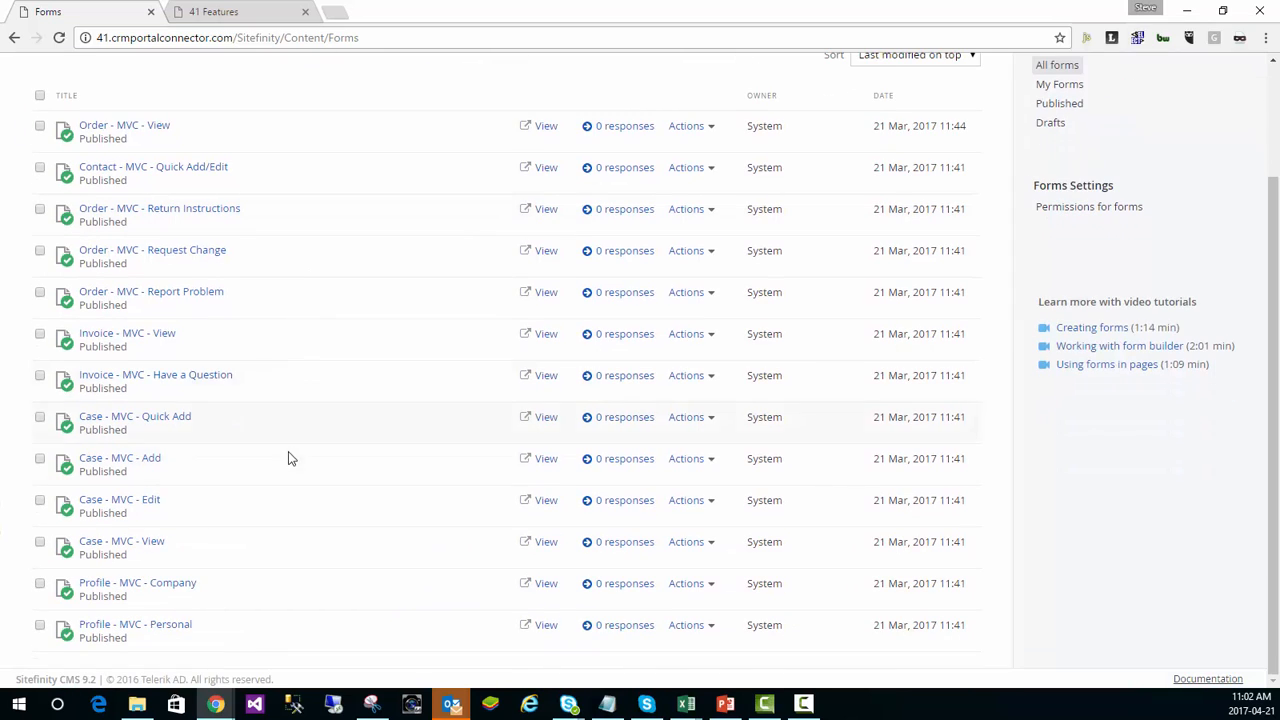
click(145, 628)
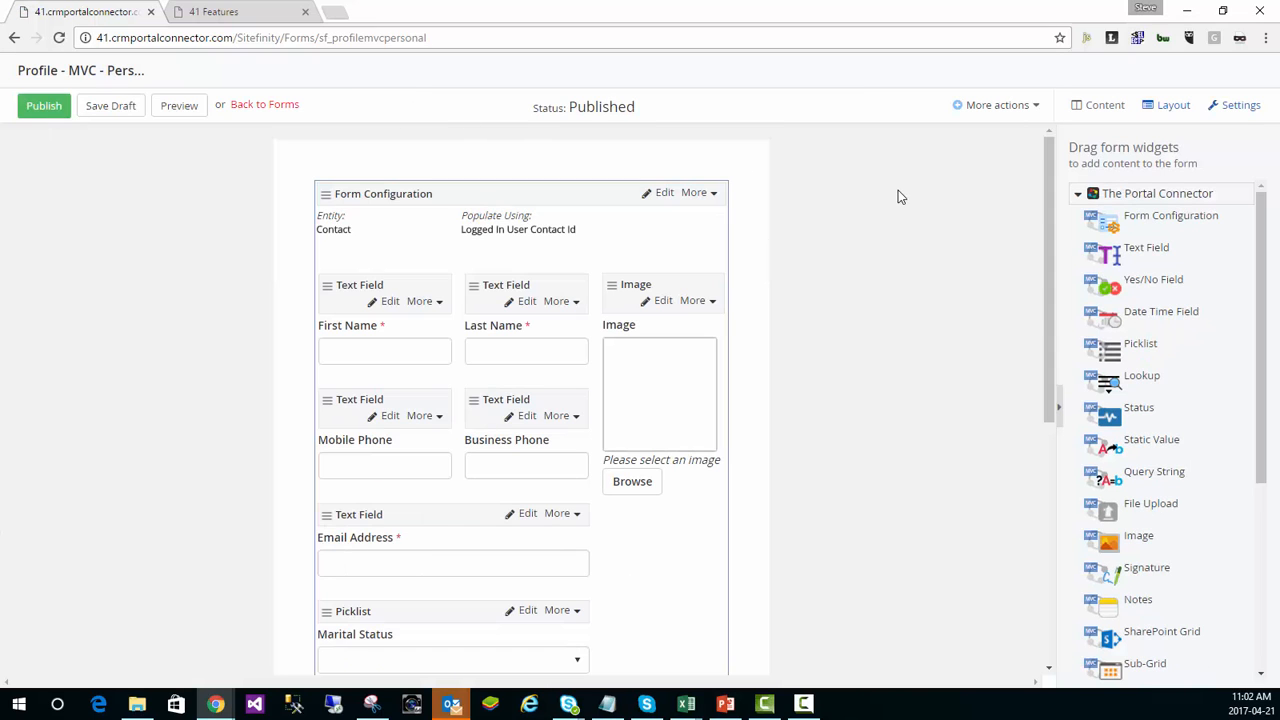
Add a Rules Manager widget to the form directly above the Submit button and open its settings
scroll(931, 300, down, 2)
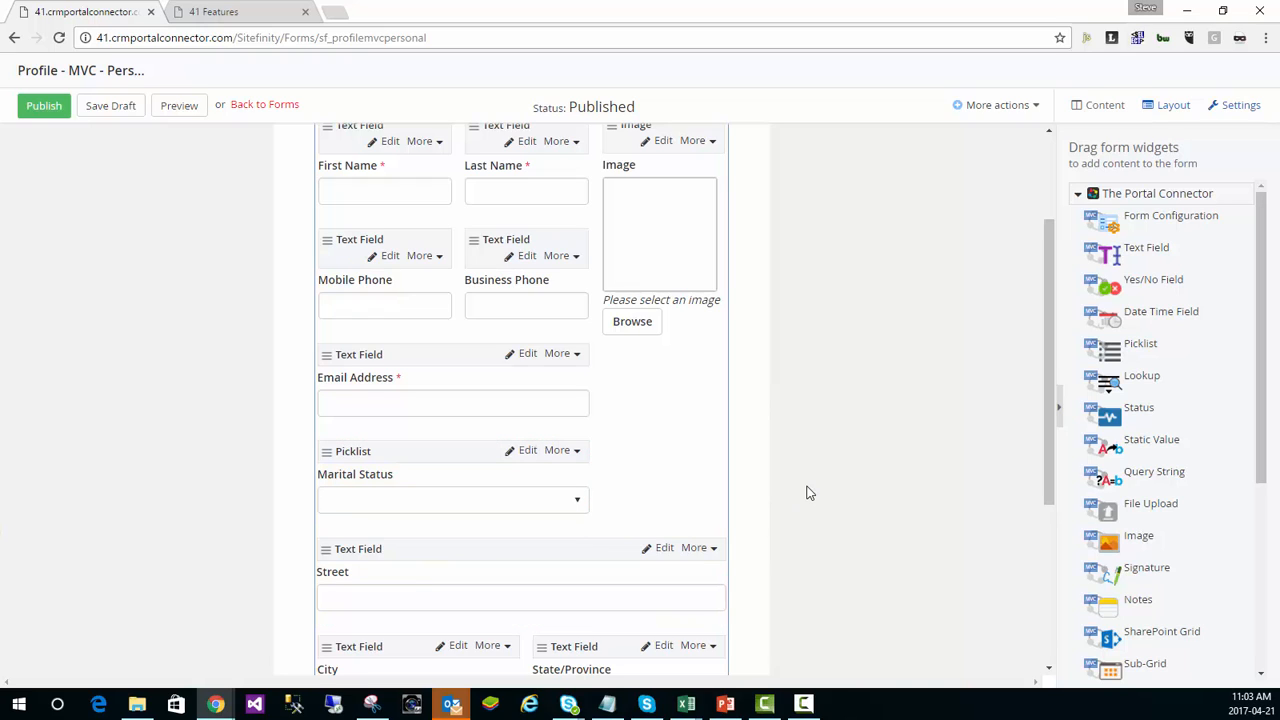
drag(1262, 310, 1262, 494)
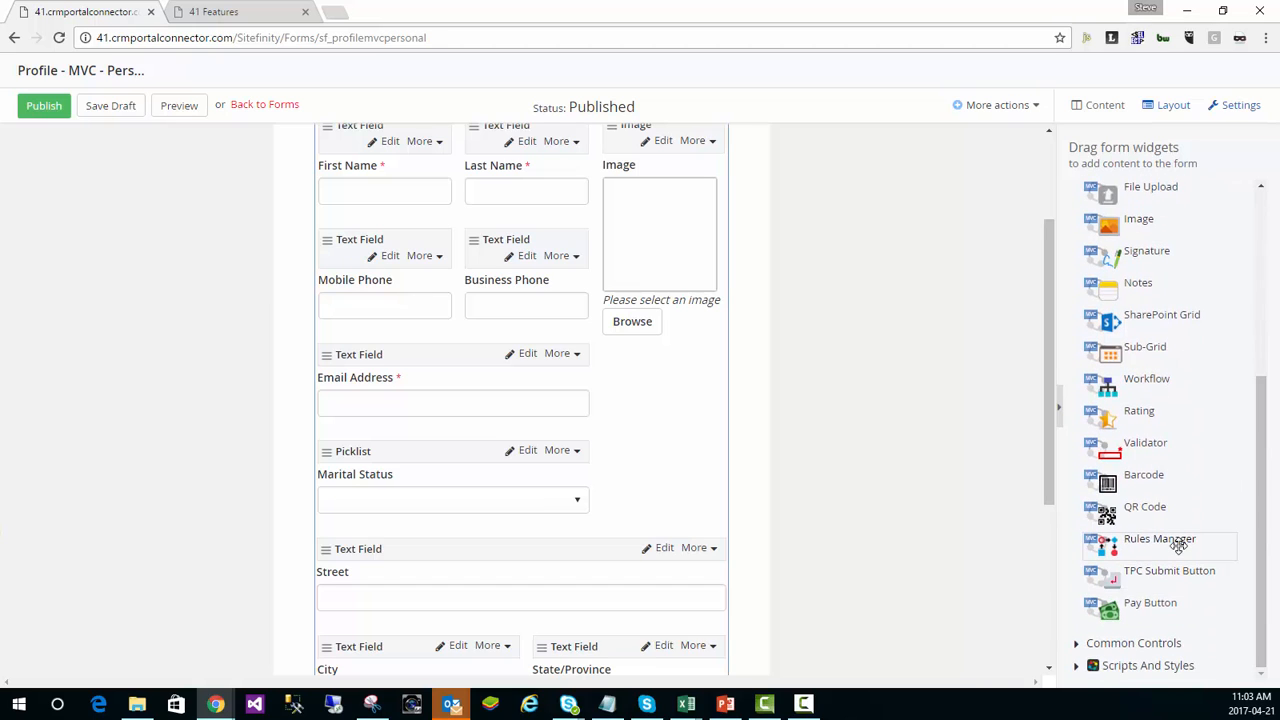
drag(1190, 543, 596, 549)
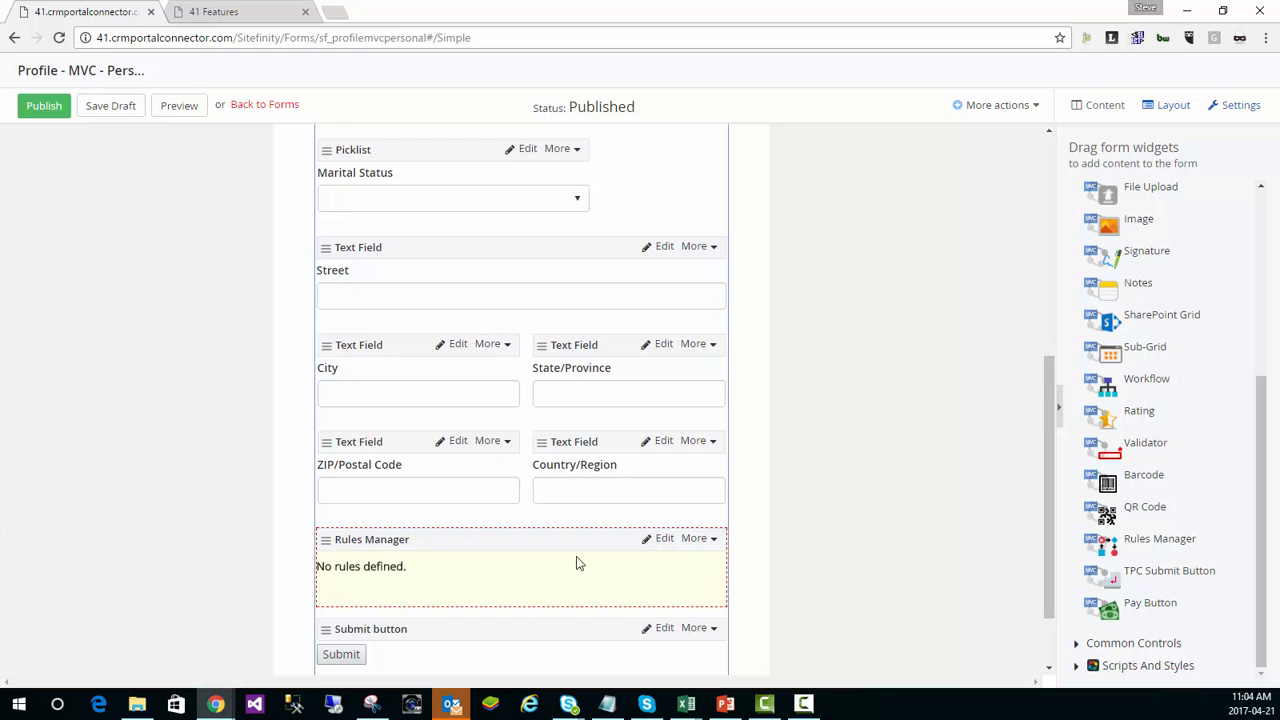
click(665, 542)
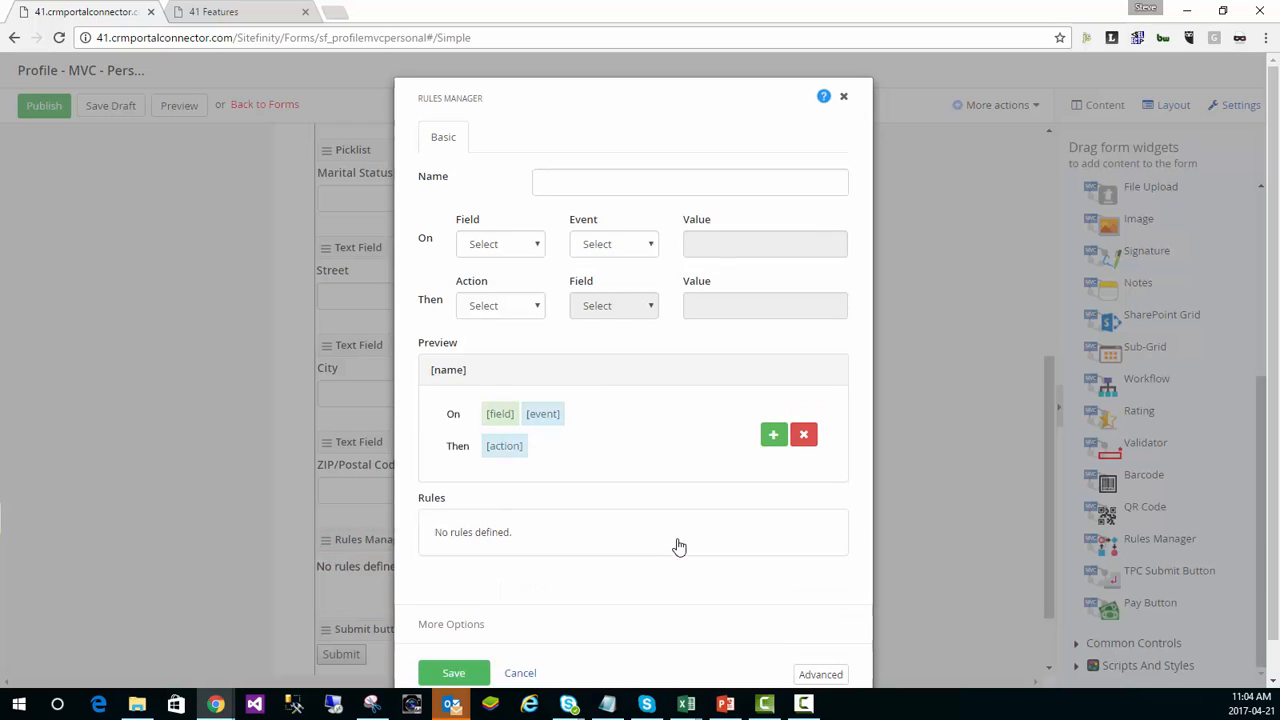
Name the rule City Check and set its condition to address1_city Is Equal To Toronto
click(577, 186)
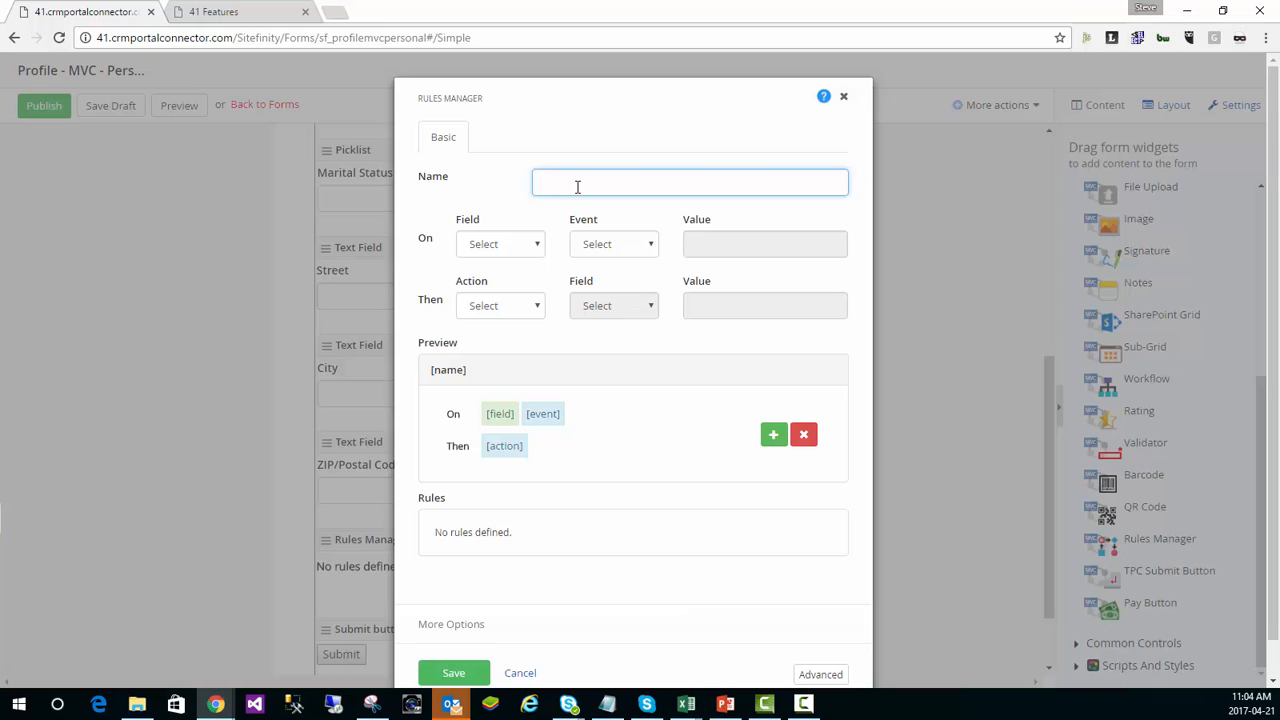
text(City Check)
click(530, 246)
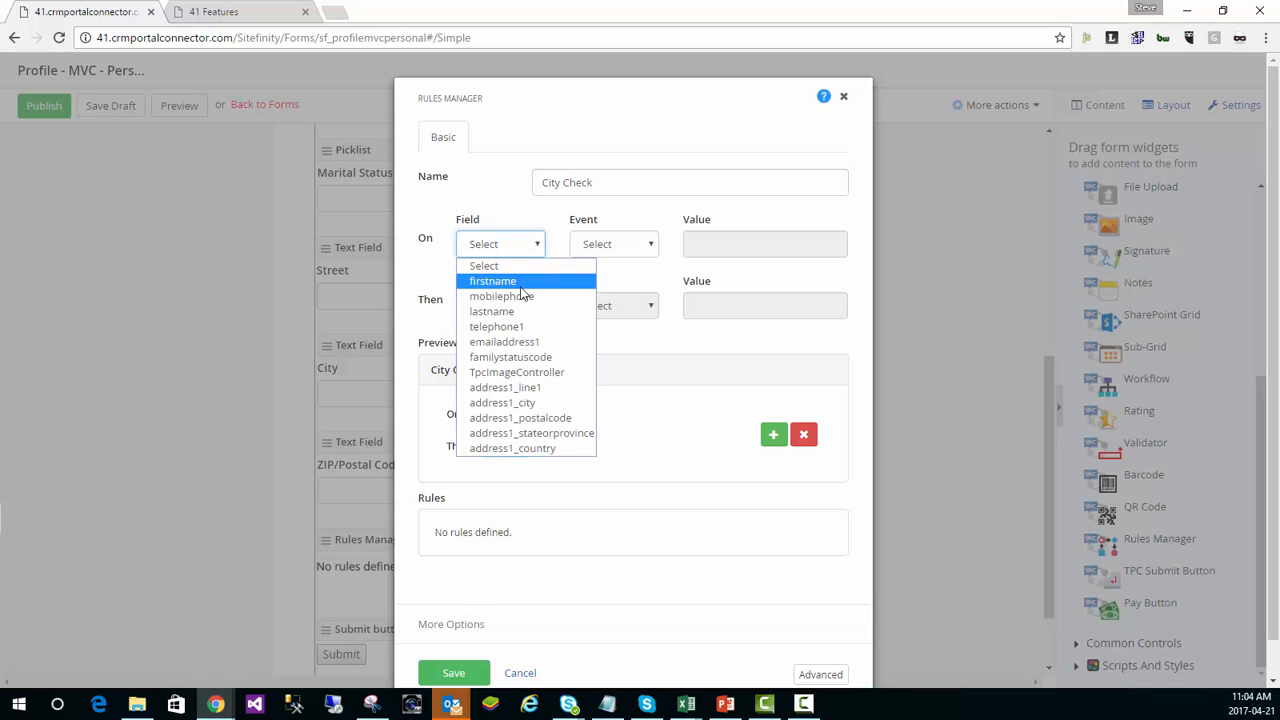
click(545, 402)
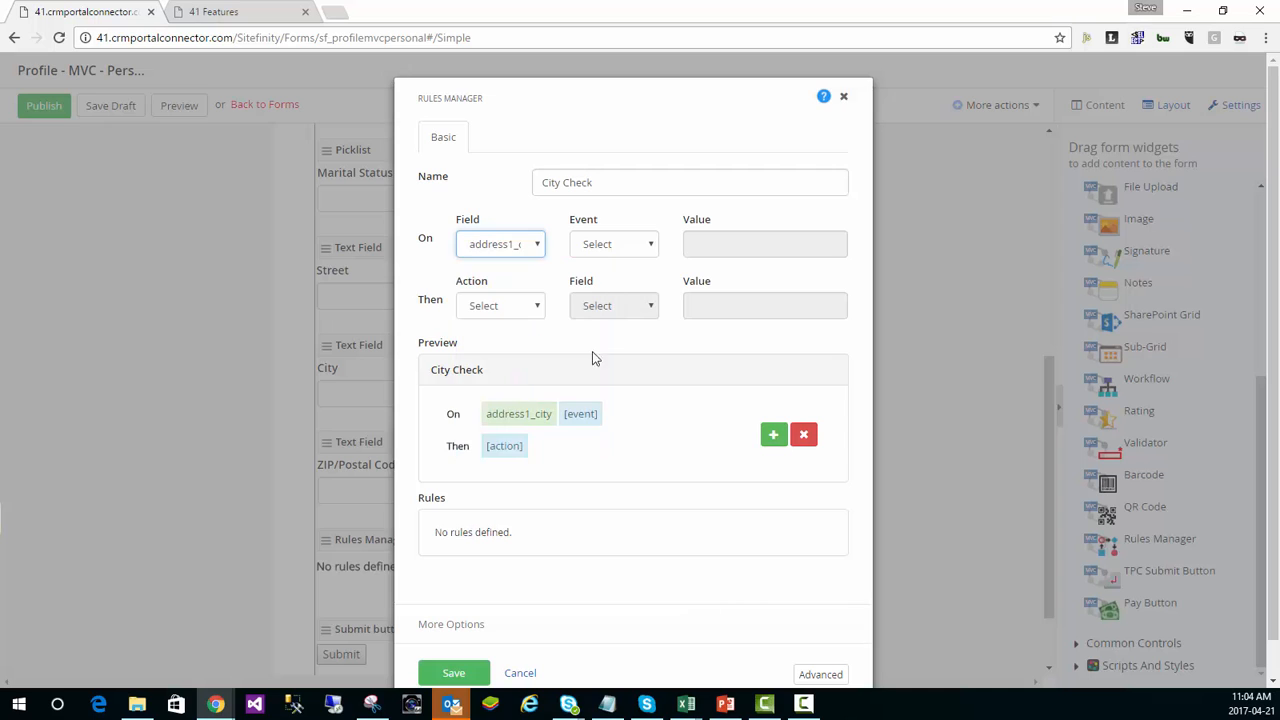
click(645, 248)
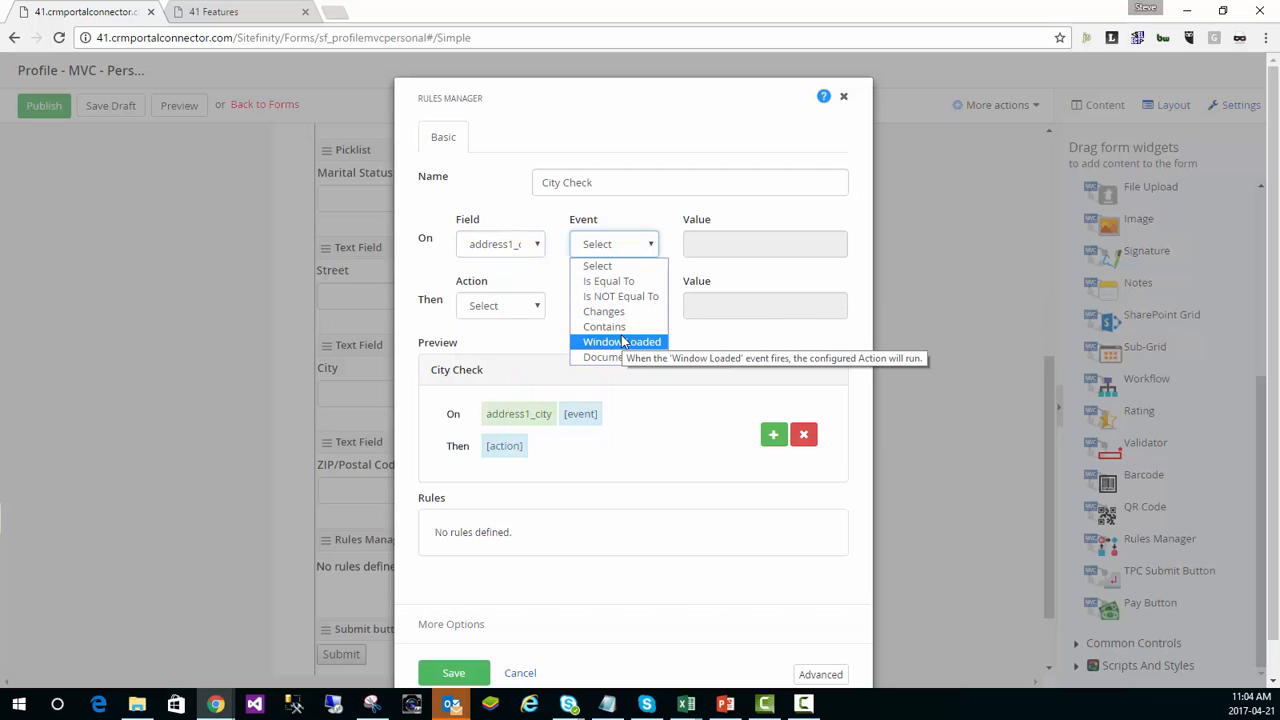
click(612, 280)
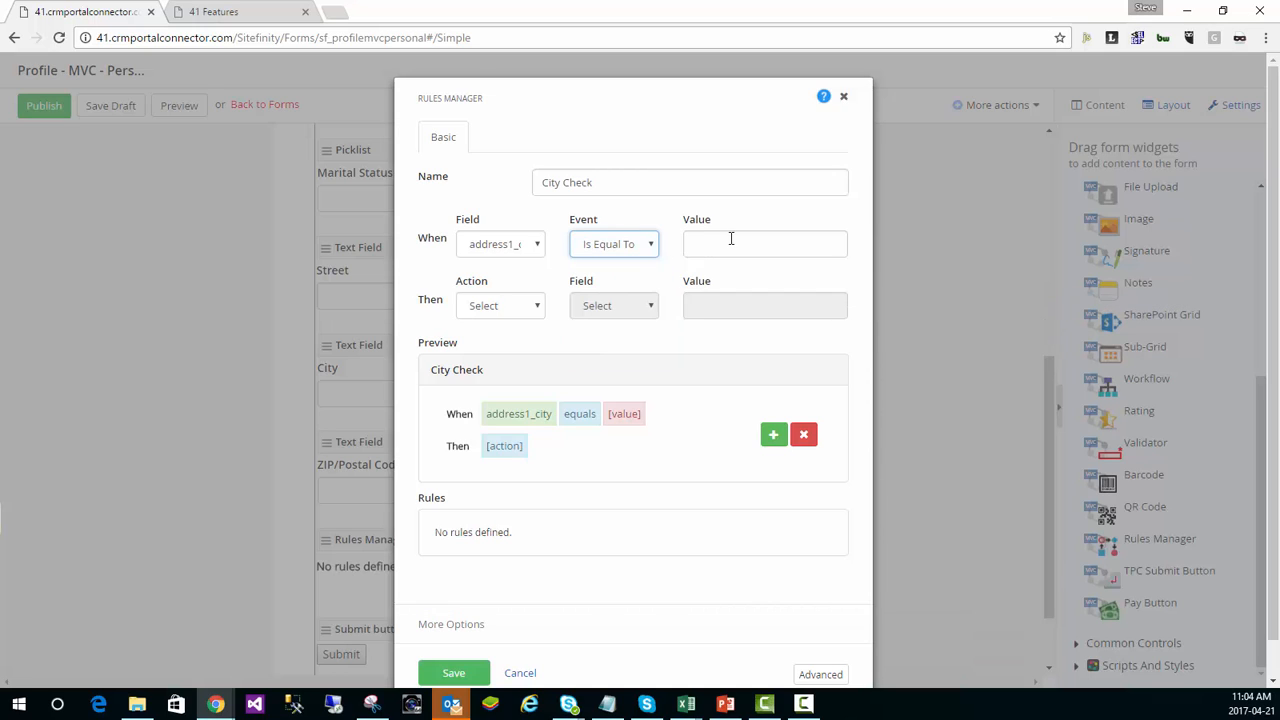
click(731, 239)
text(Toro)
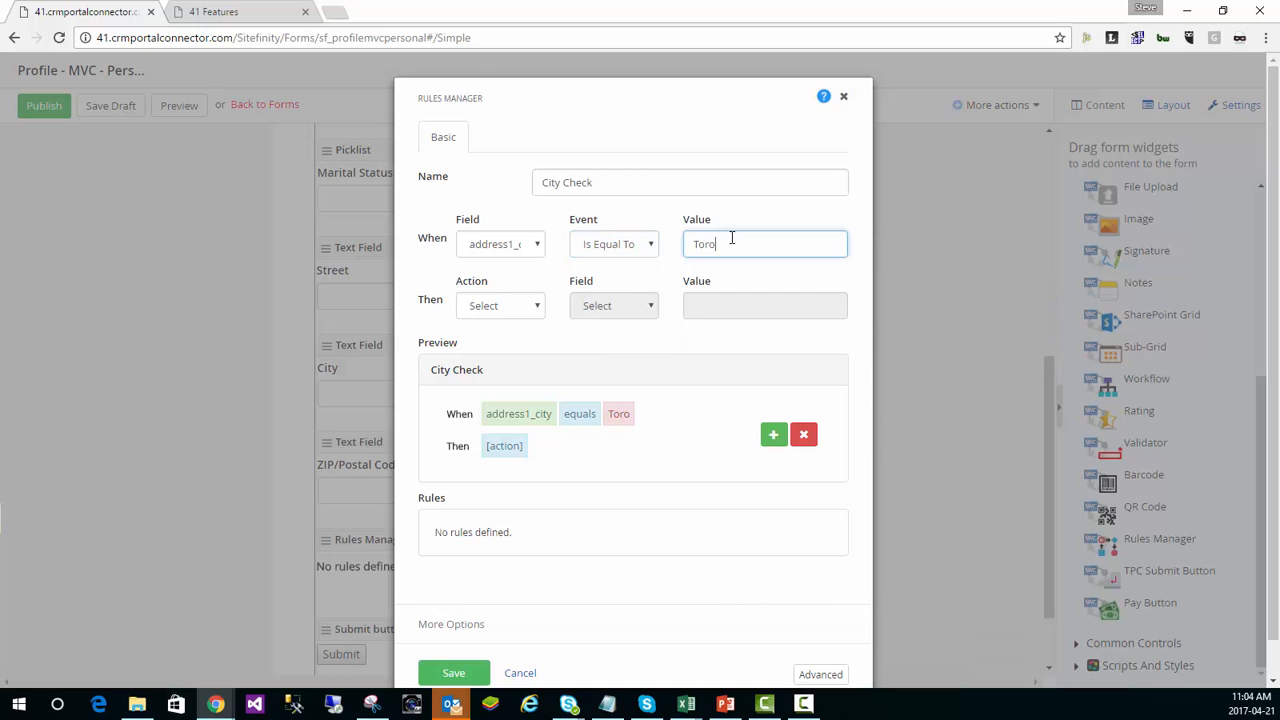
text(nto)
Set the City Check rule's action to Hide address1_stateorprovince and add it to the rules list
click(531, 316)
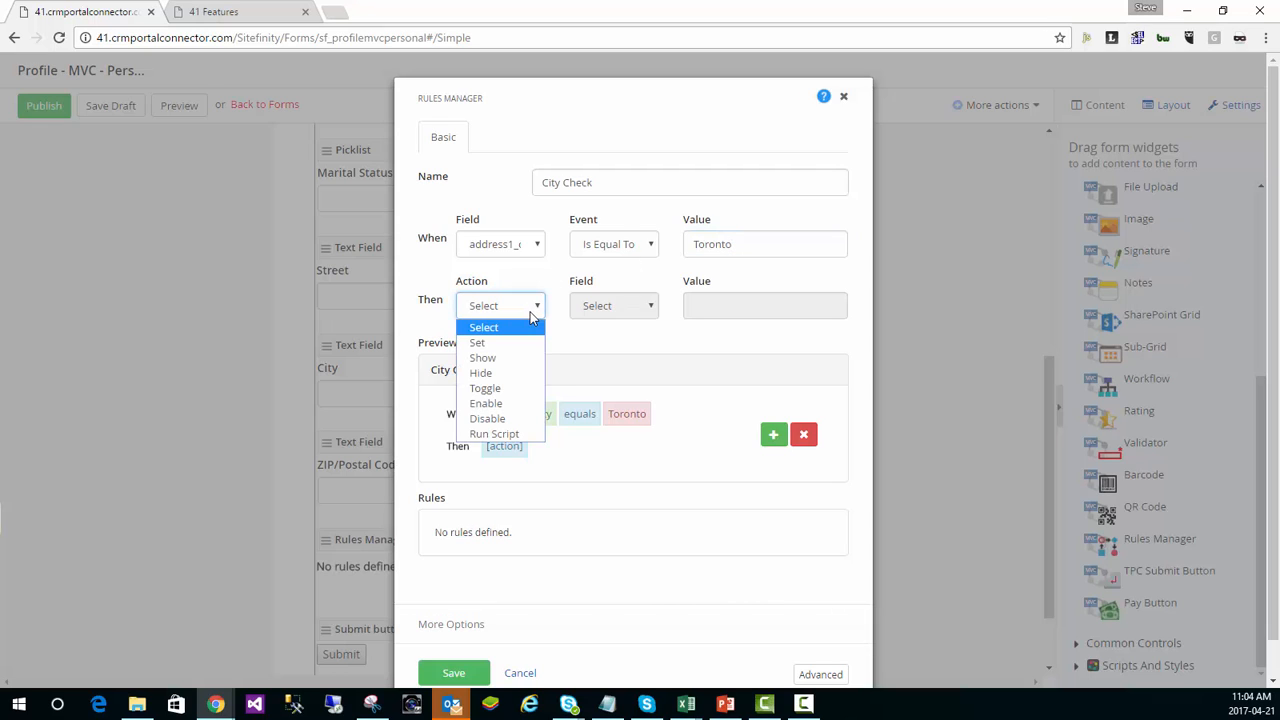
click(508, 375)
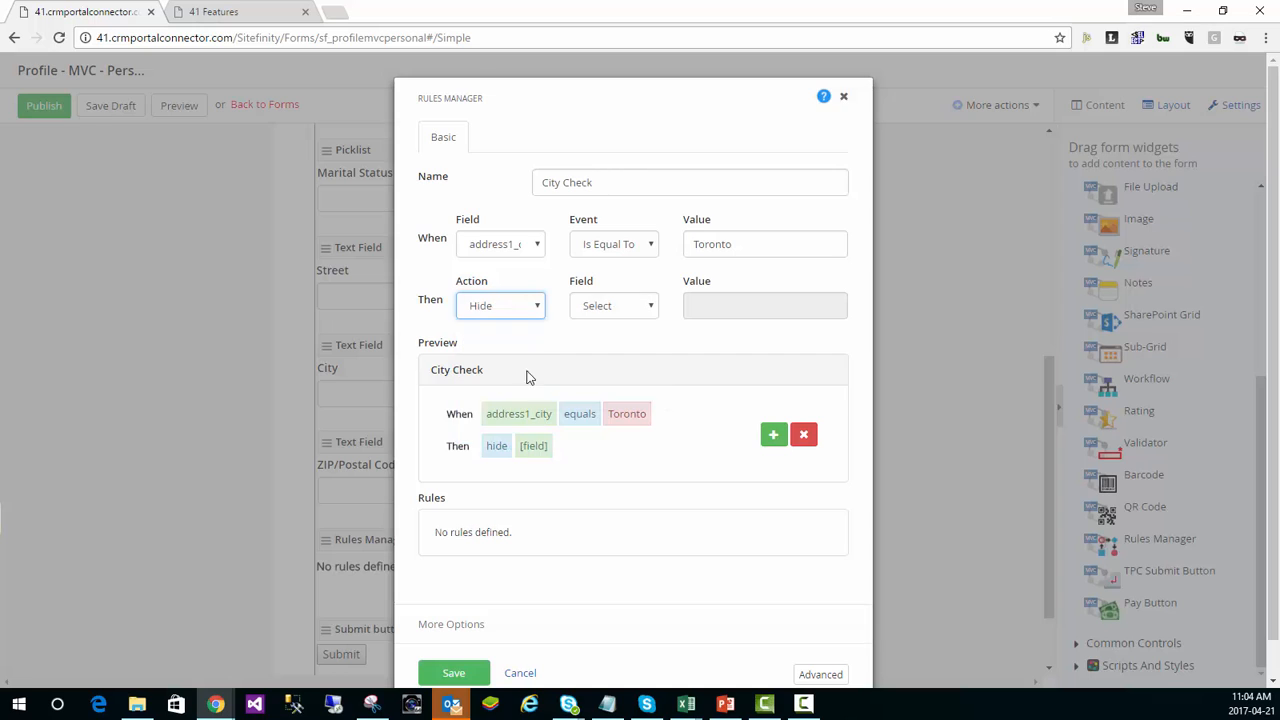
click(630, 309)
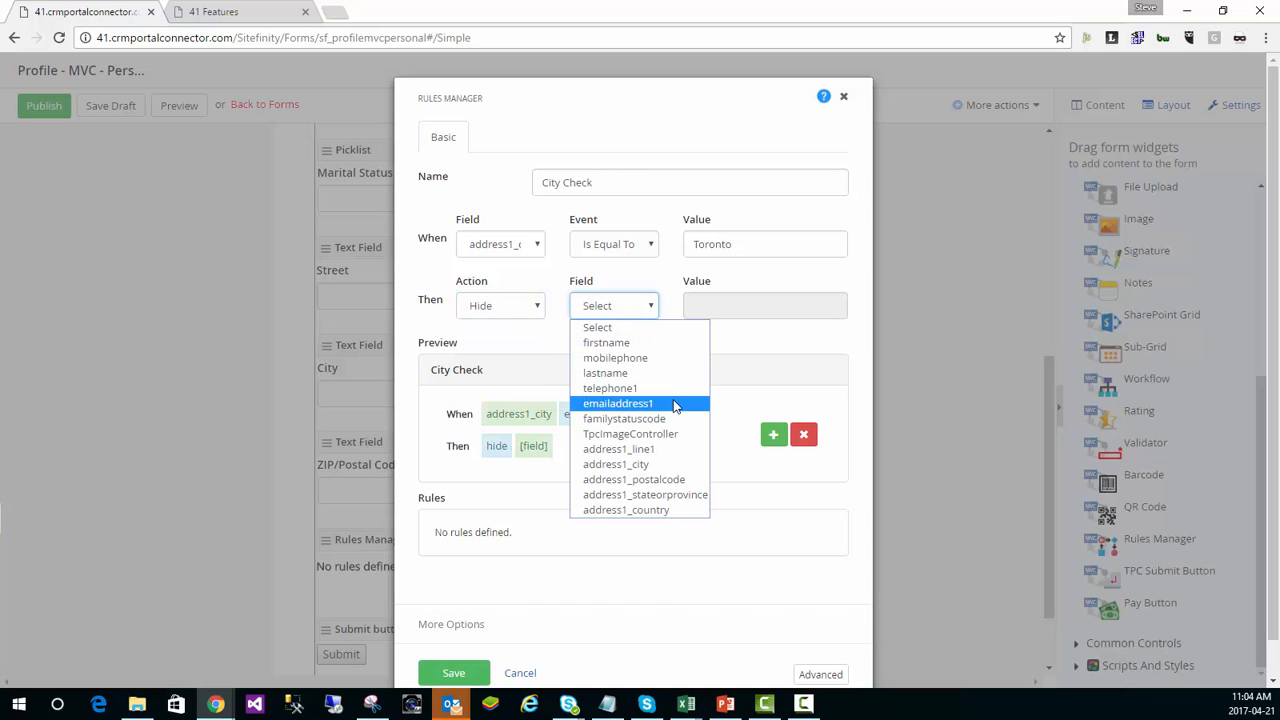
click(659, 497)
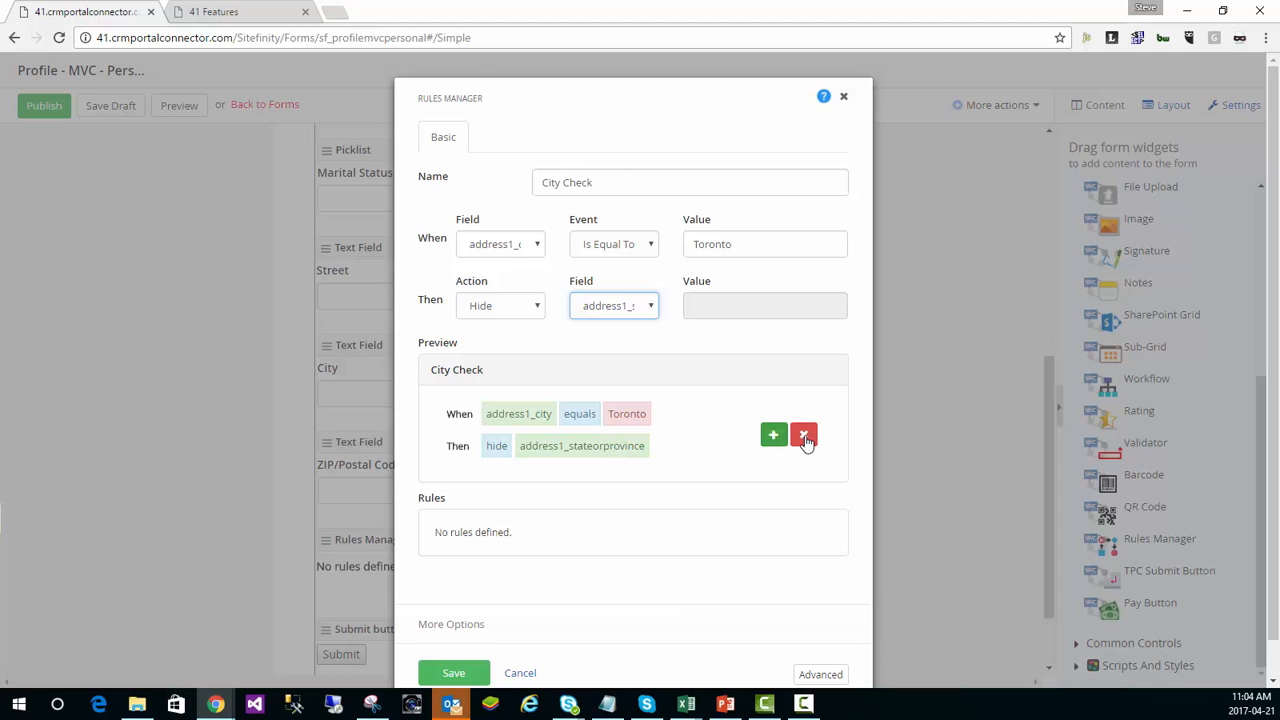
click(773, 435)
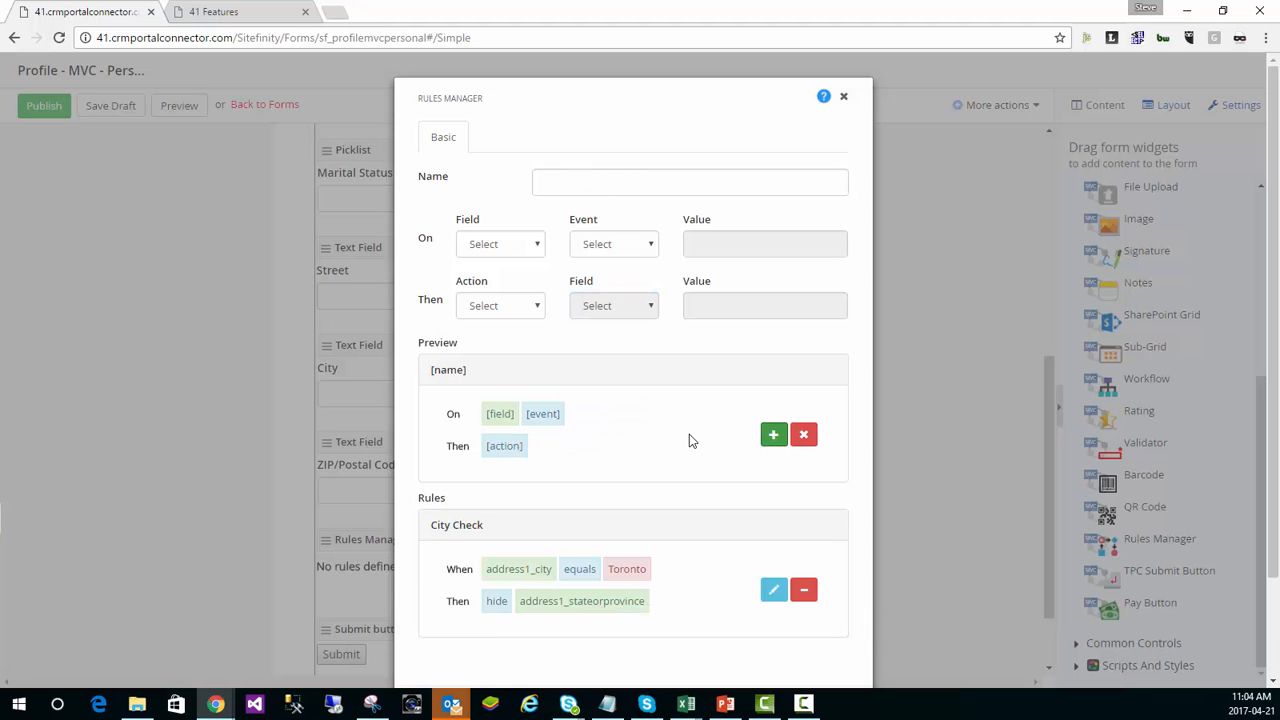
Draft a second rule on firstname with the Contains event and the Run Script action, without adding it
click(539, 246)
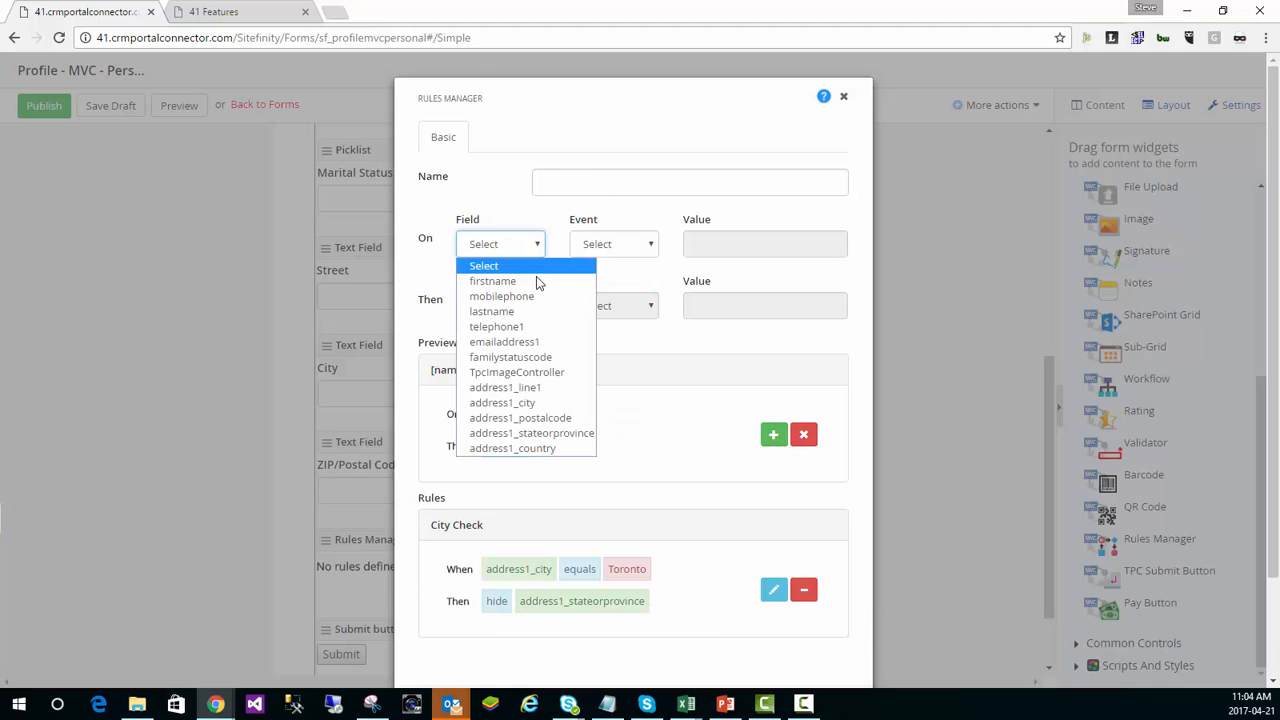
click(532, 281)
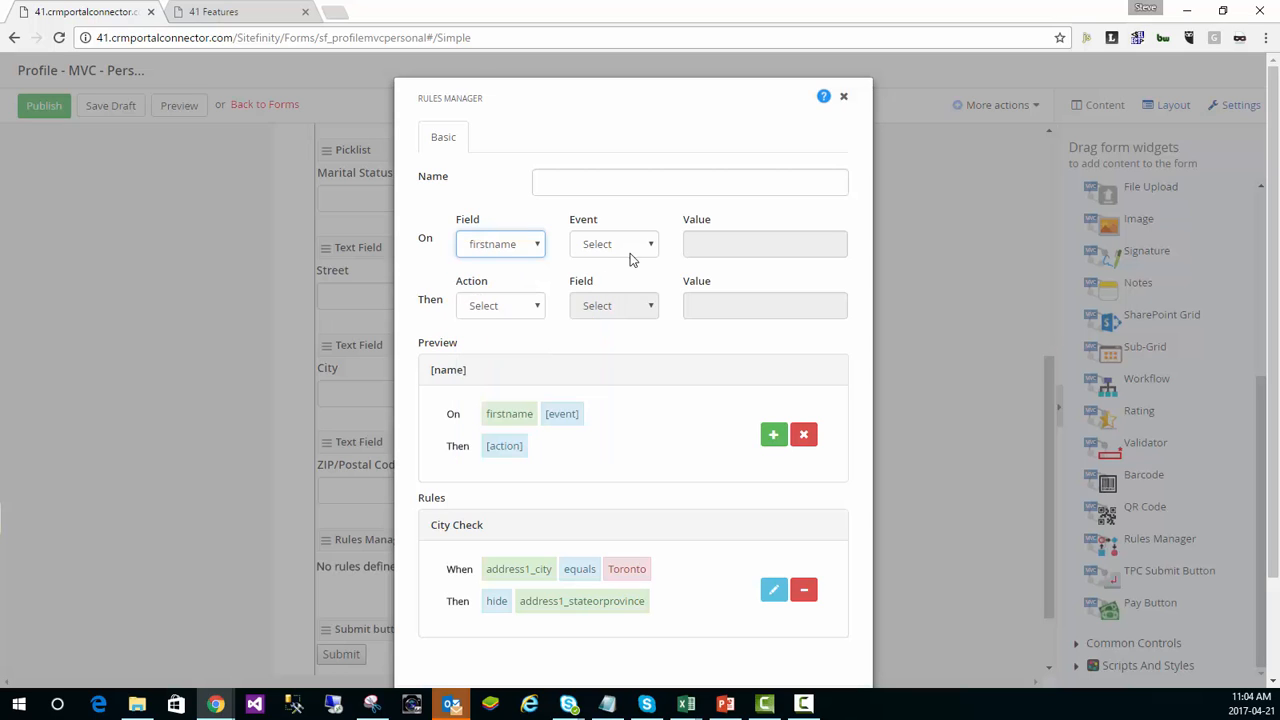
click(636, 247)
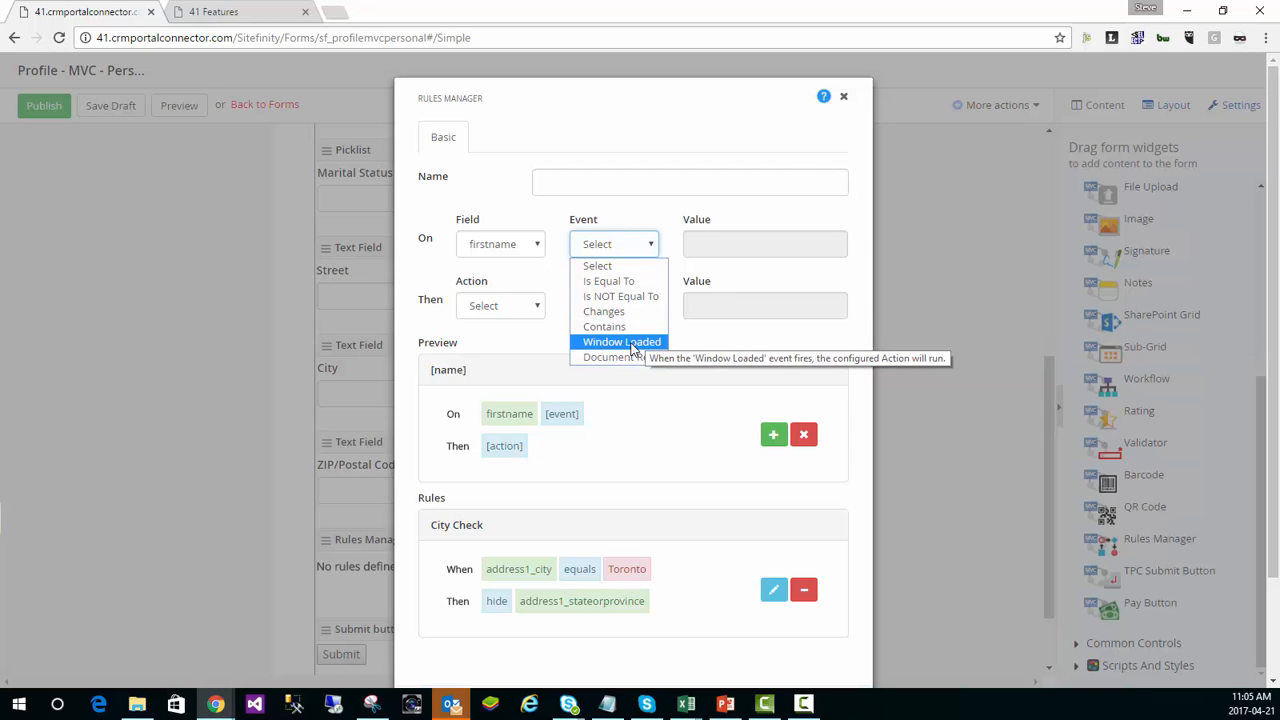
click(607, 327)
click(521, 312)
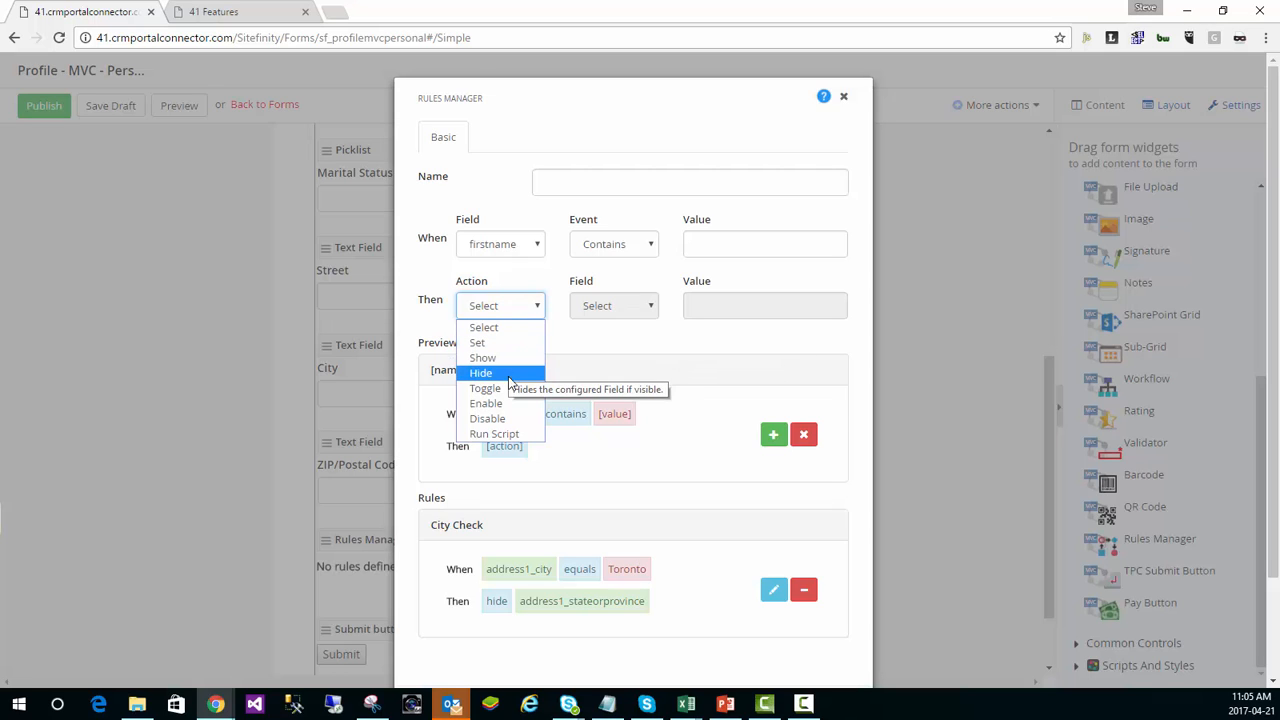
click(509, 436)
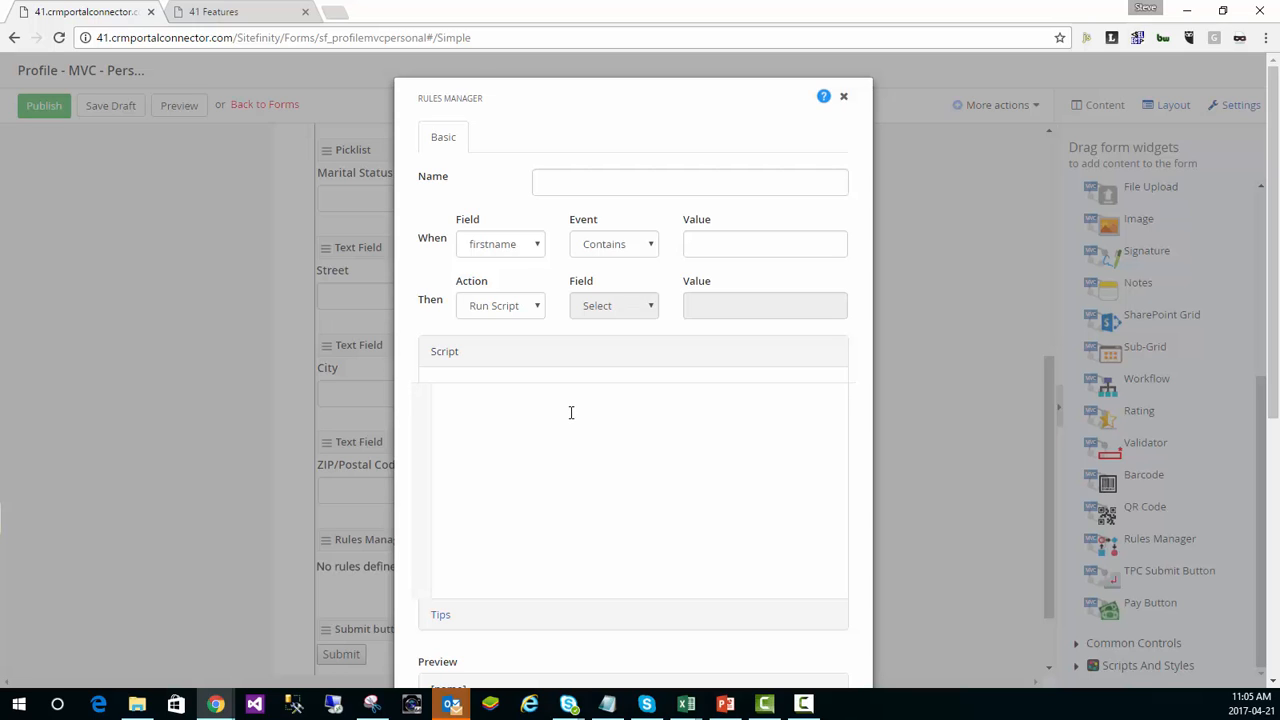
Save the Rules Manager settings and review the form's layout from its configuration down to the rule
scroll(571, 413, down, 1)
scroll(575, 418, down, 3)
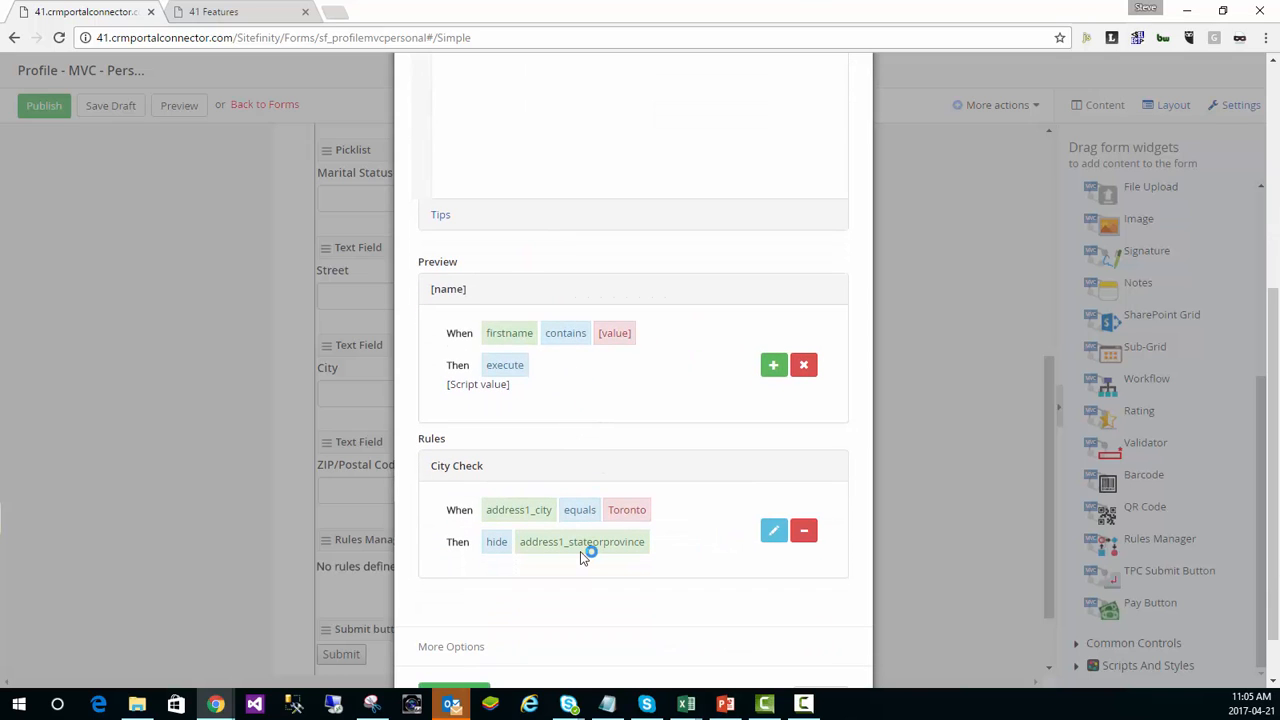
scroll(580, 552, down, 1)
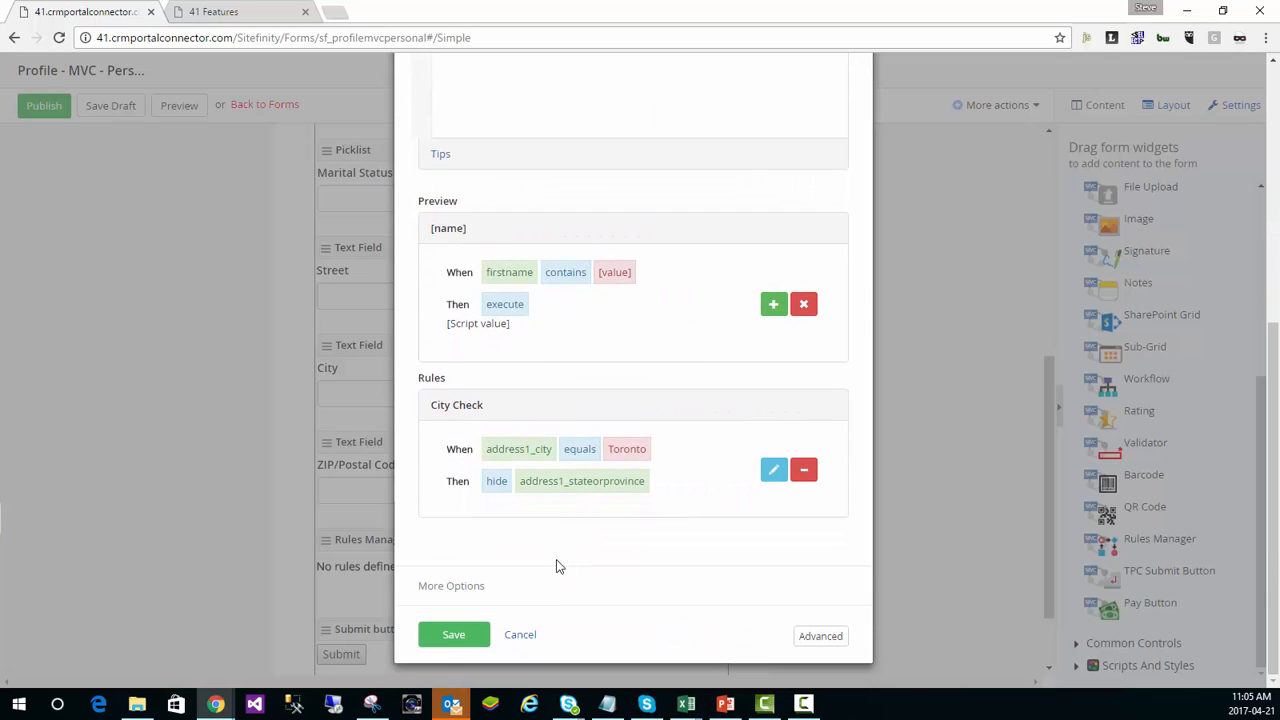
click(455, 636)
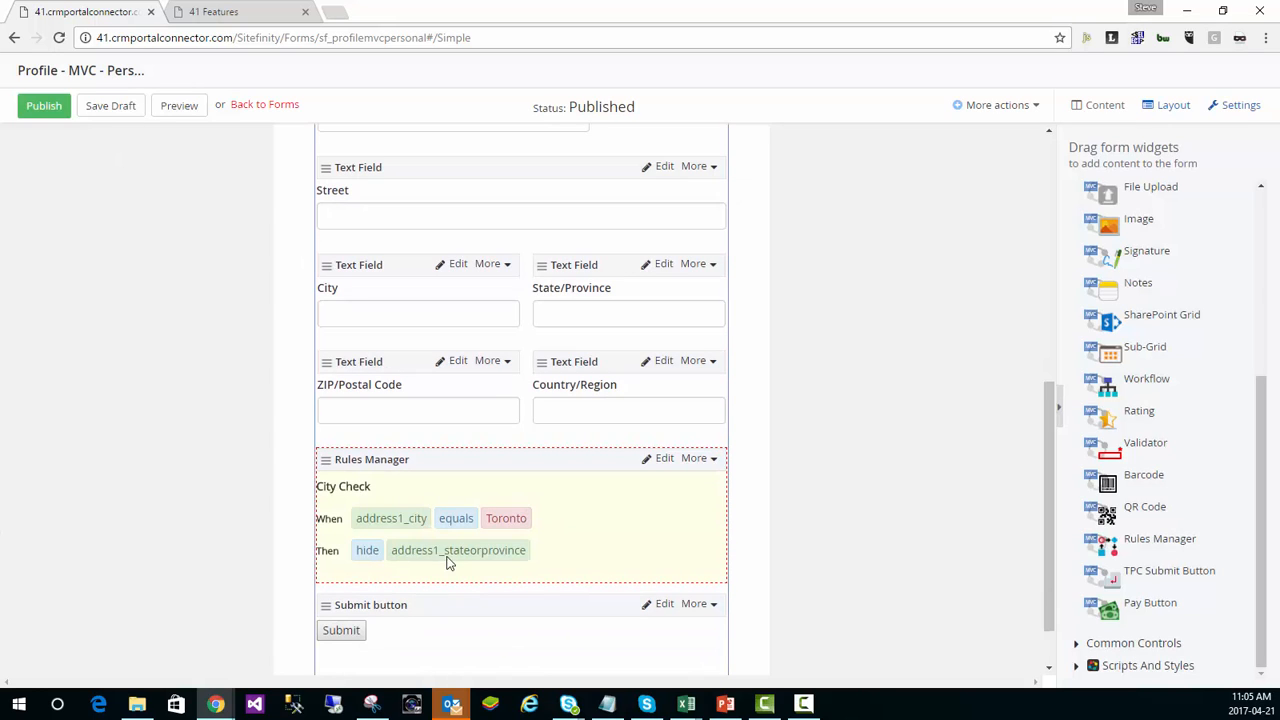
scroll(519, 554, up, 1)
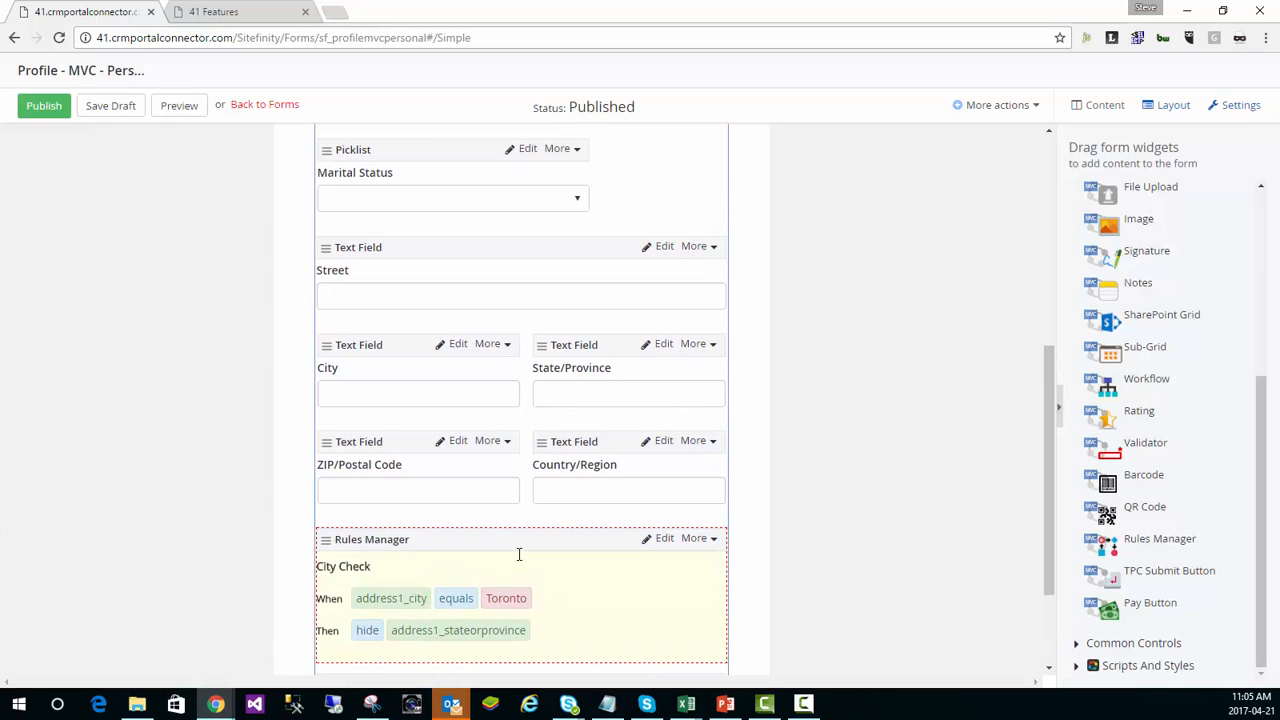
scroll(519, 554, up, 3)
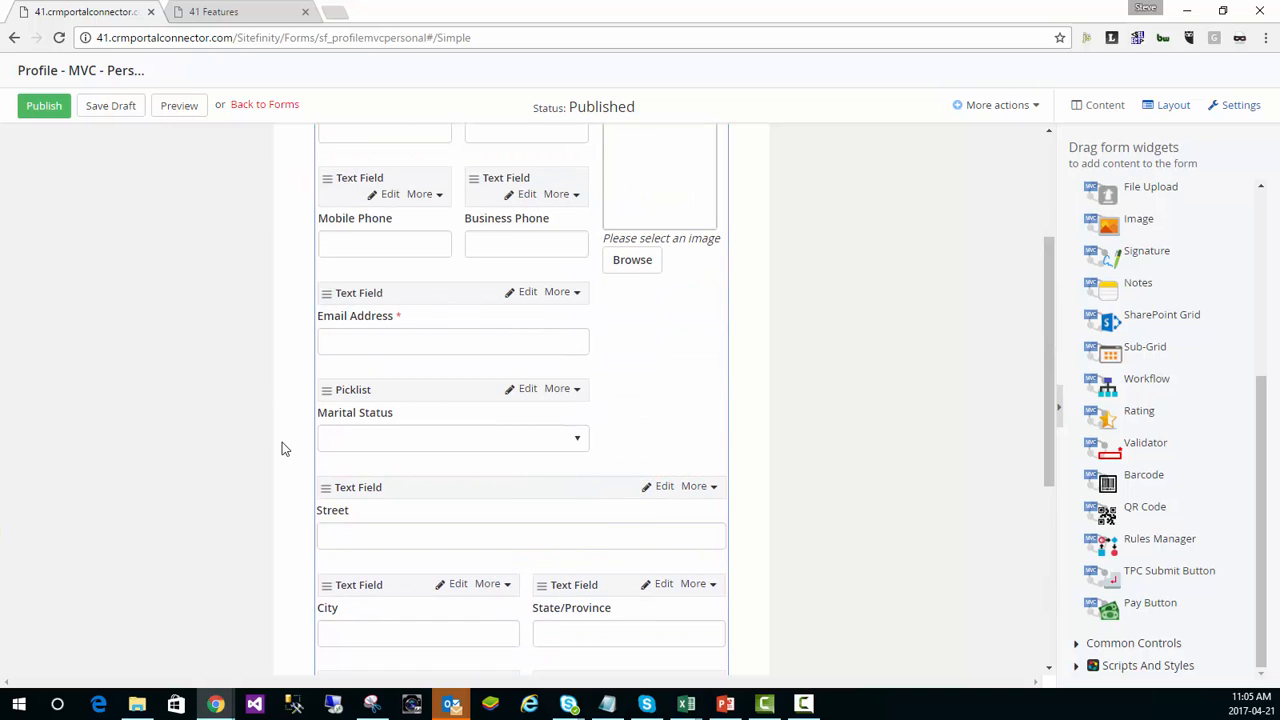
scroll(814, 491, up, 1)
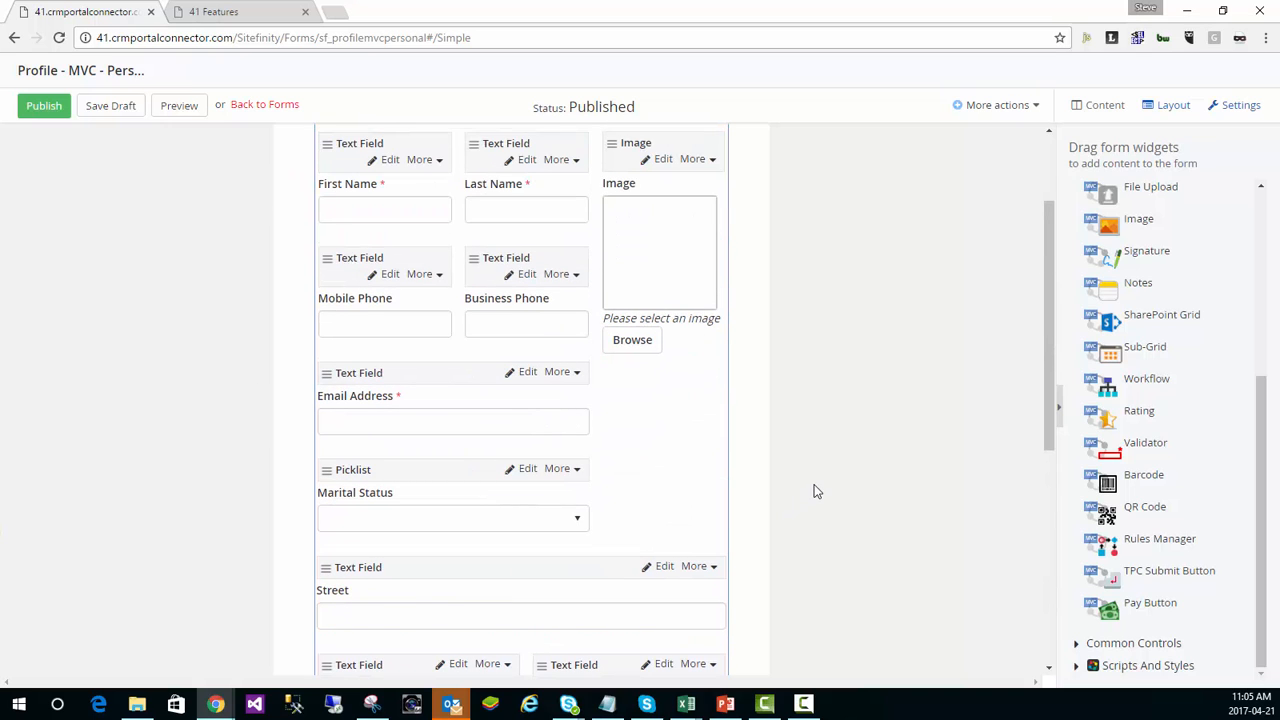
scroll(814, 491, up, 2)
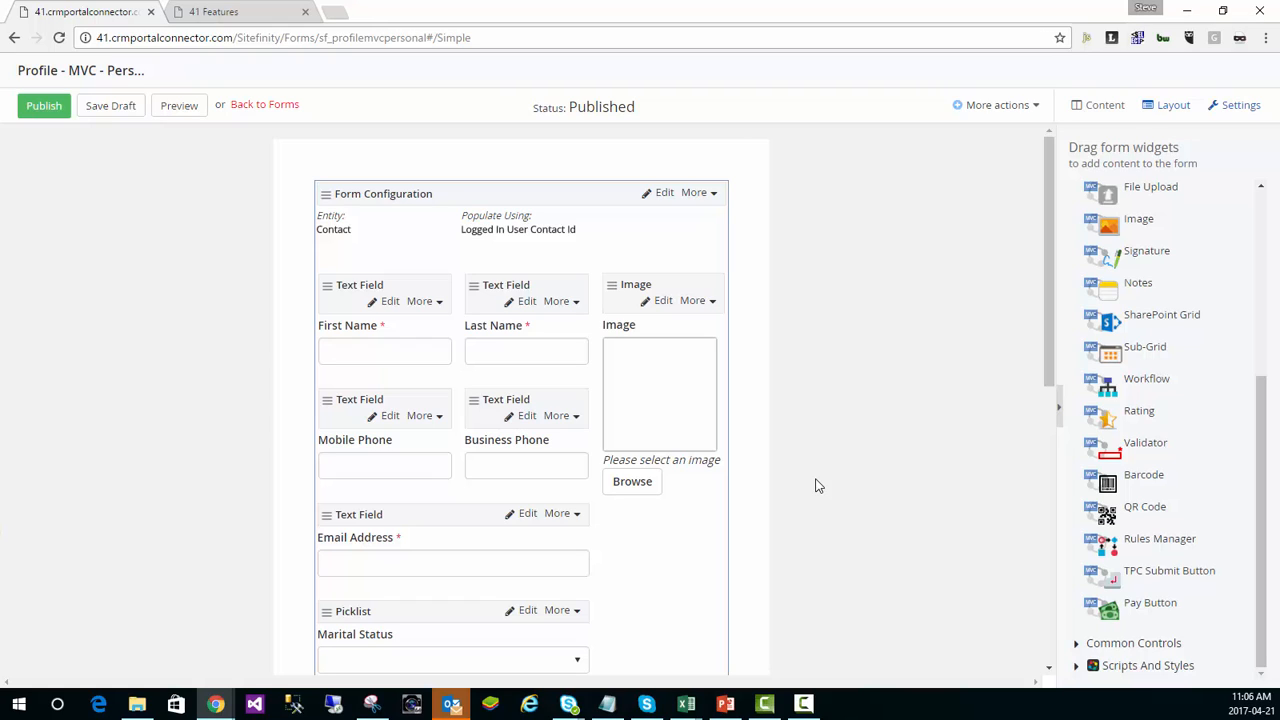
scroll(815, 486, down, 5)
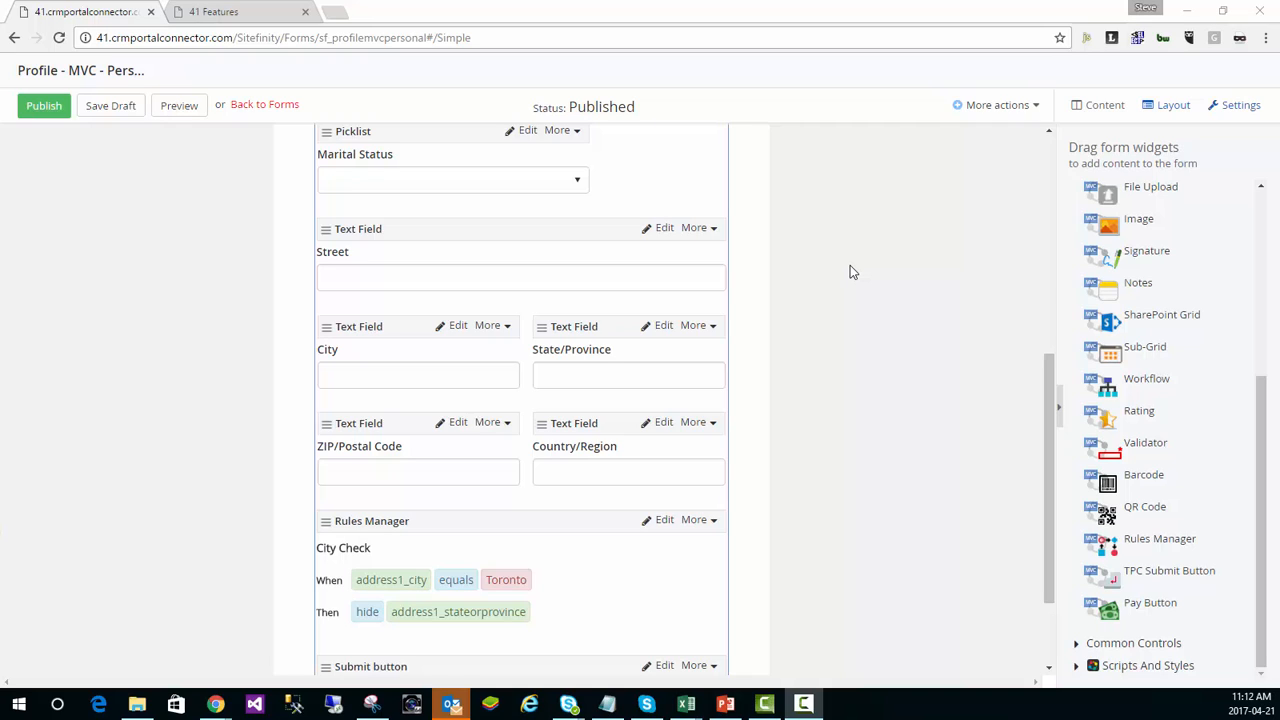
Leave the form editor and open the 41 Features page for editing from the Pages list
click(243, 111)
click(702, 130)
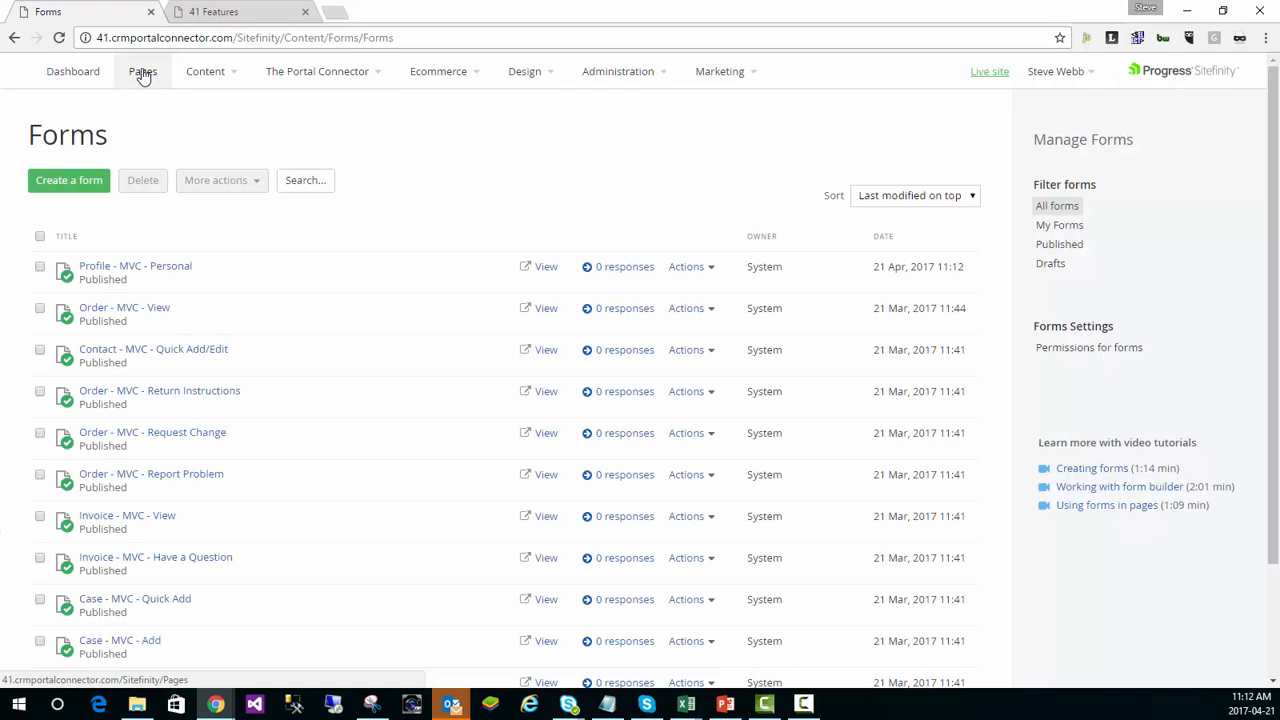
click(143, 80)
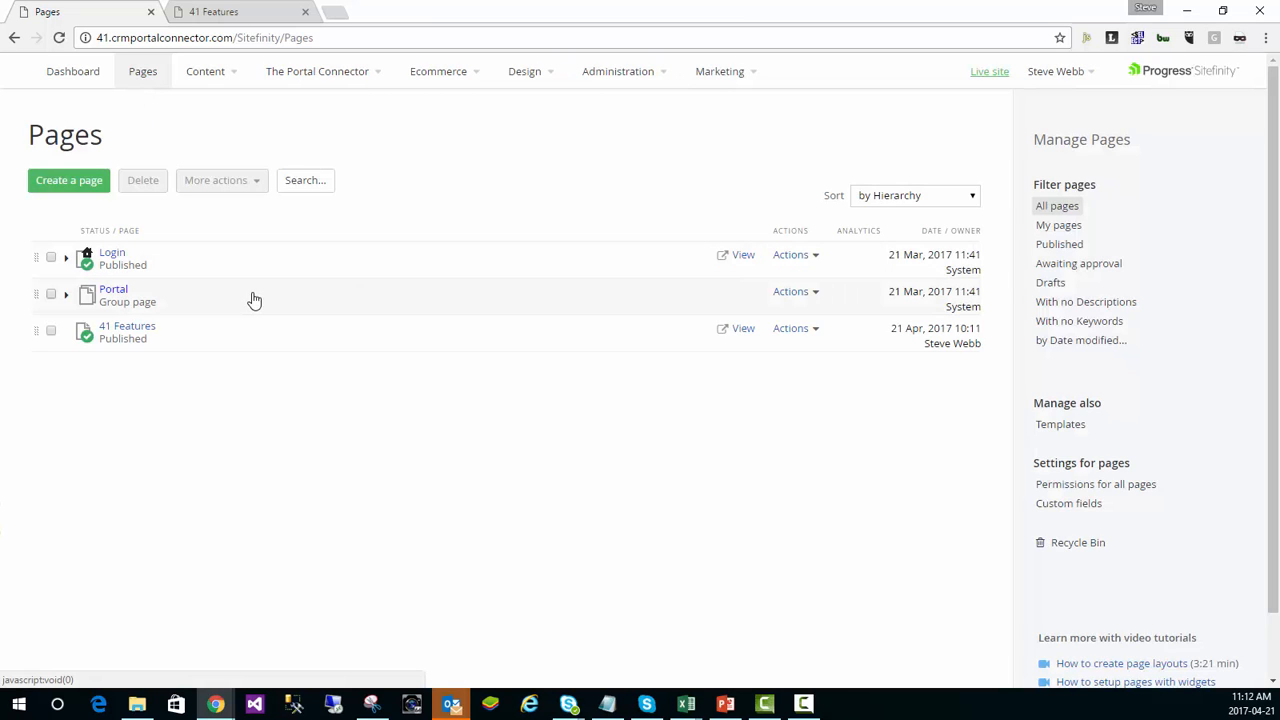
click(127, 330)
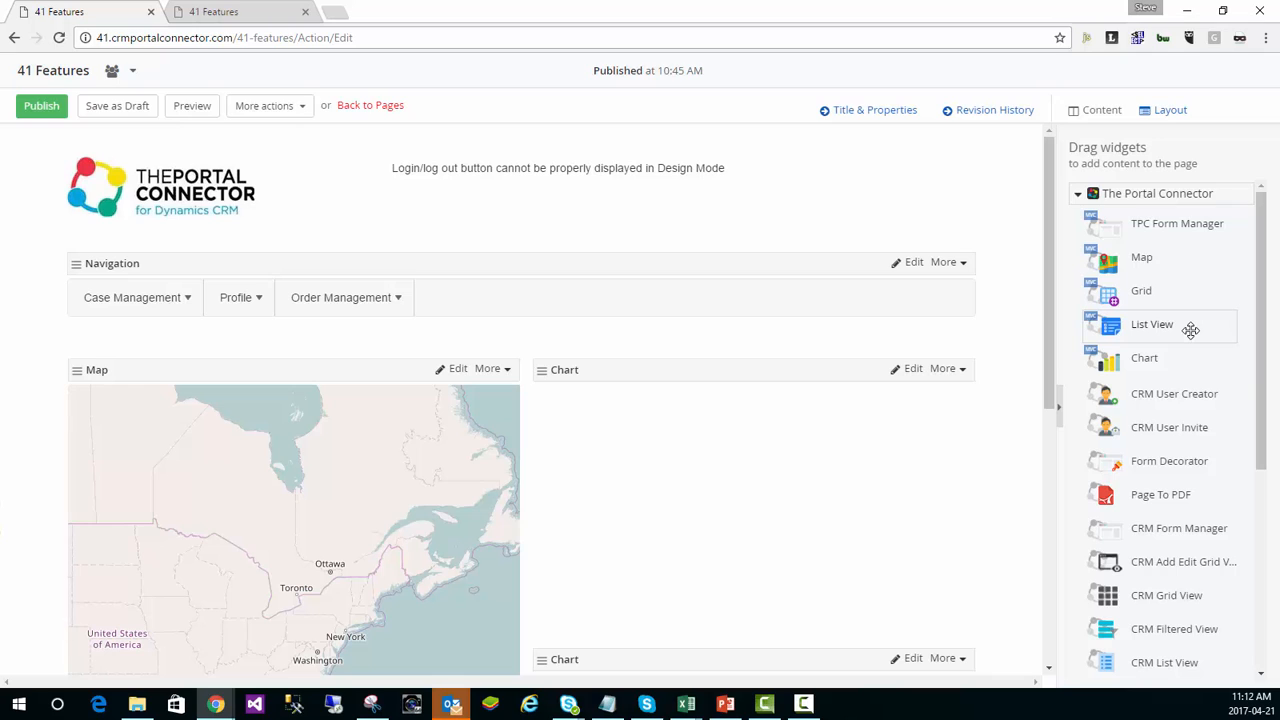
Place a List View widget above the Map and Chart widgets and allow adding, editing and deleting records in its settings
drag(1190, 330, 526, 363)
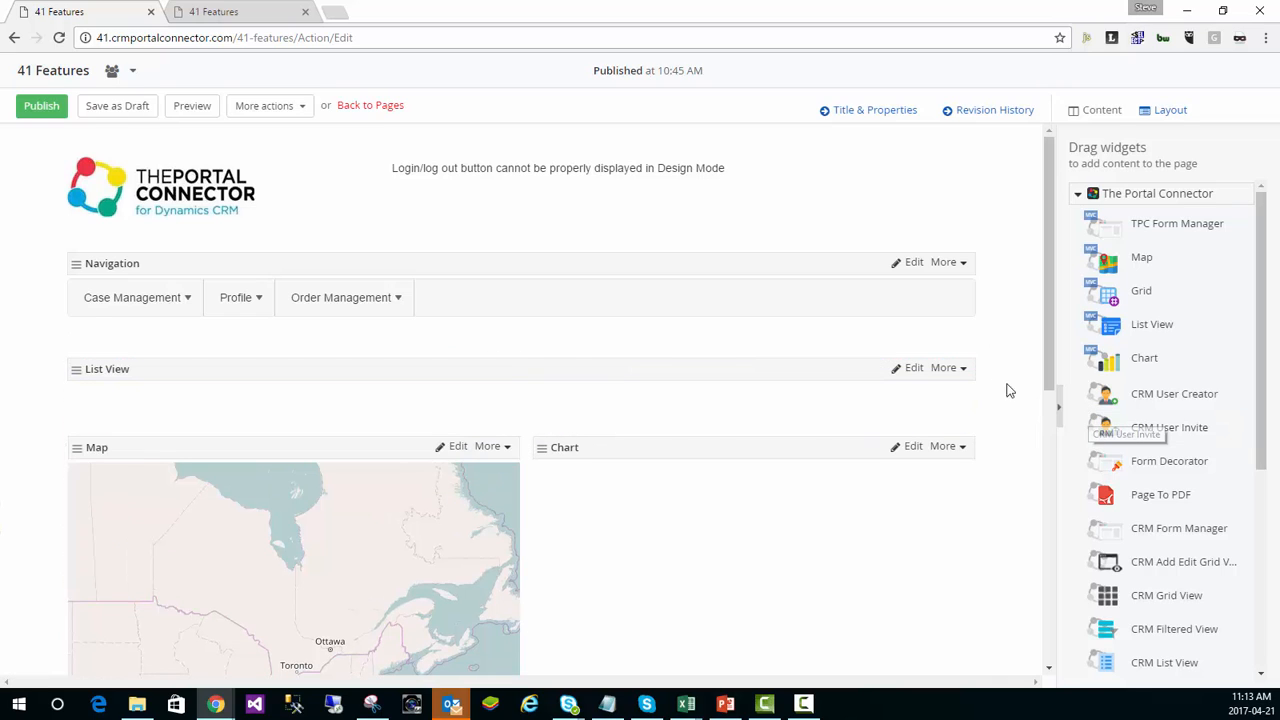
click(912, 370)
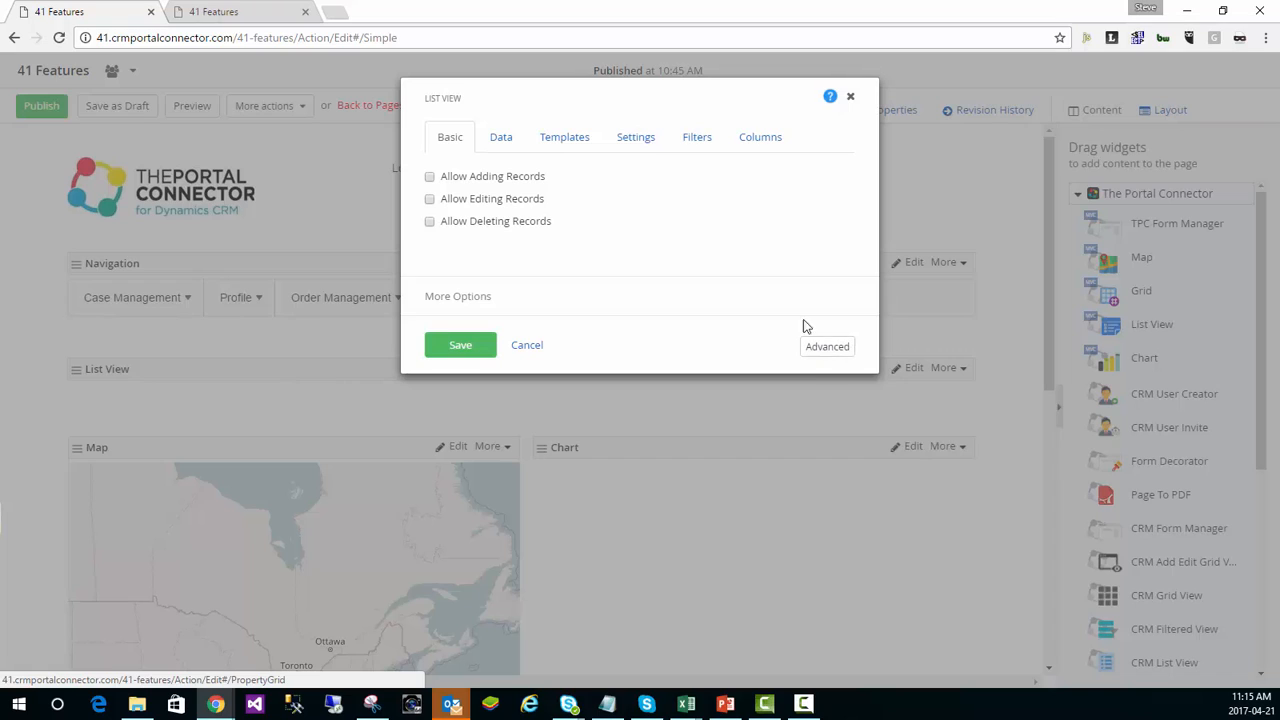
click(429, 178)
click(430, 238)
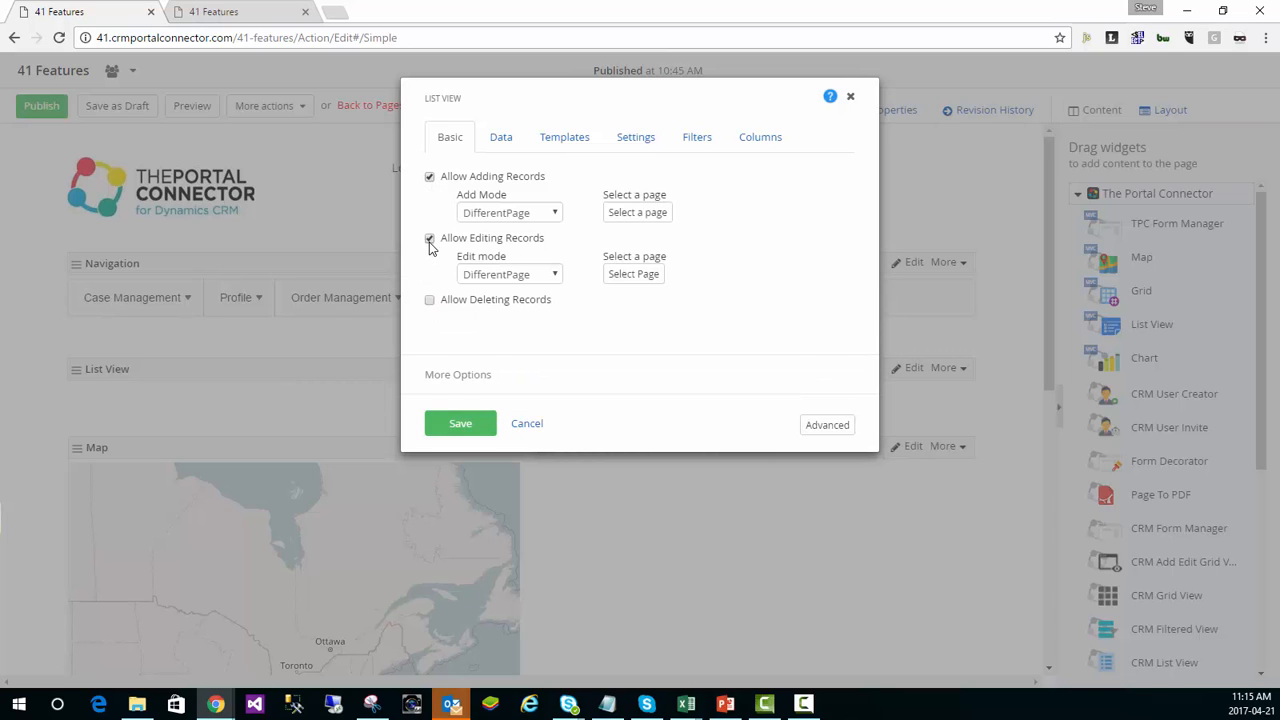
click(430, 301)
Choose Portal > Profile > My Profile as the page for adding records
click(660, 211)
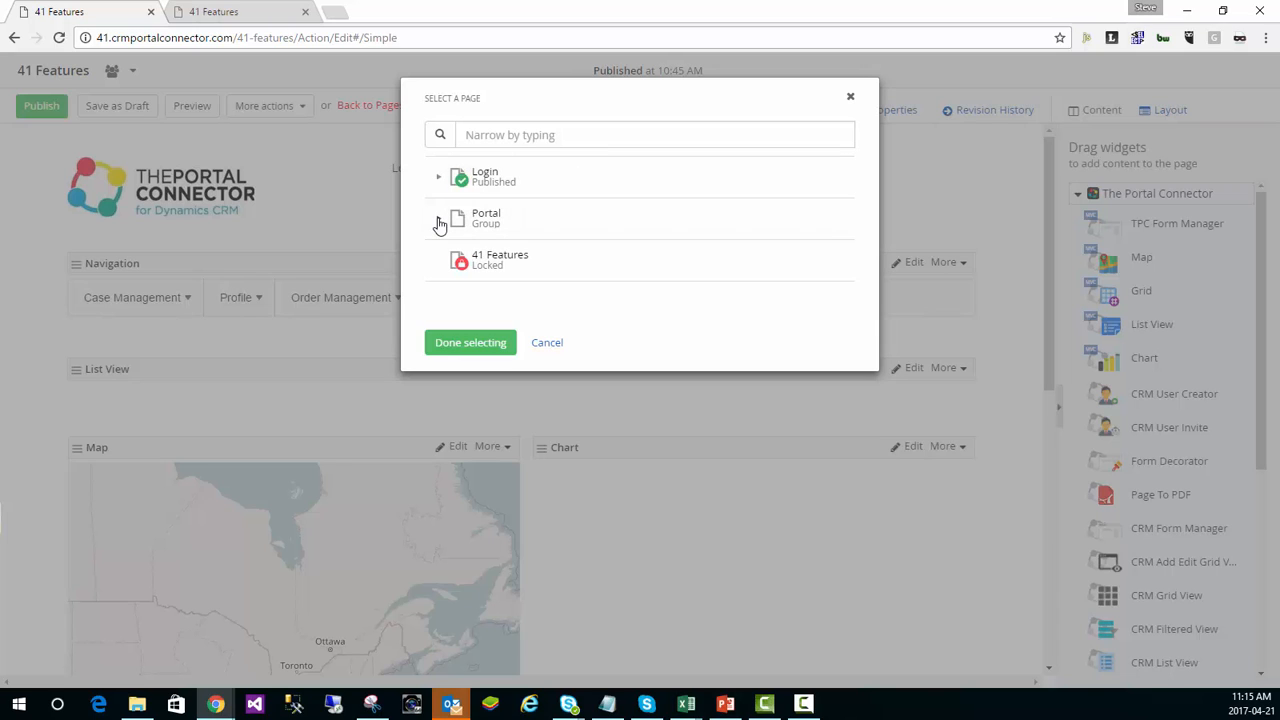
click(439, 219)
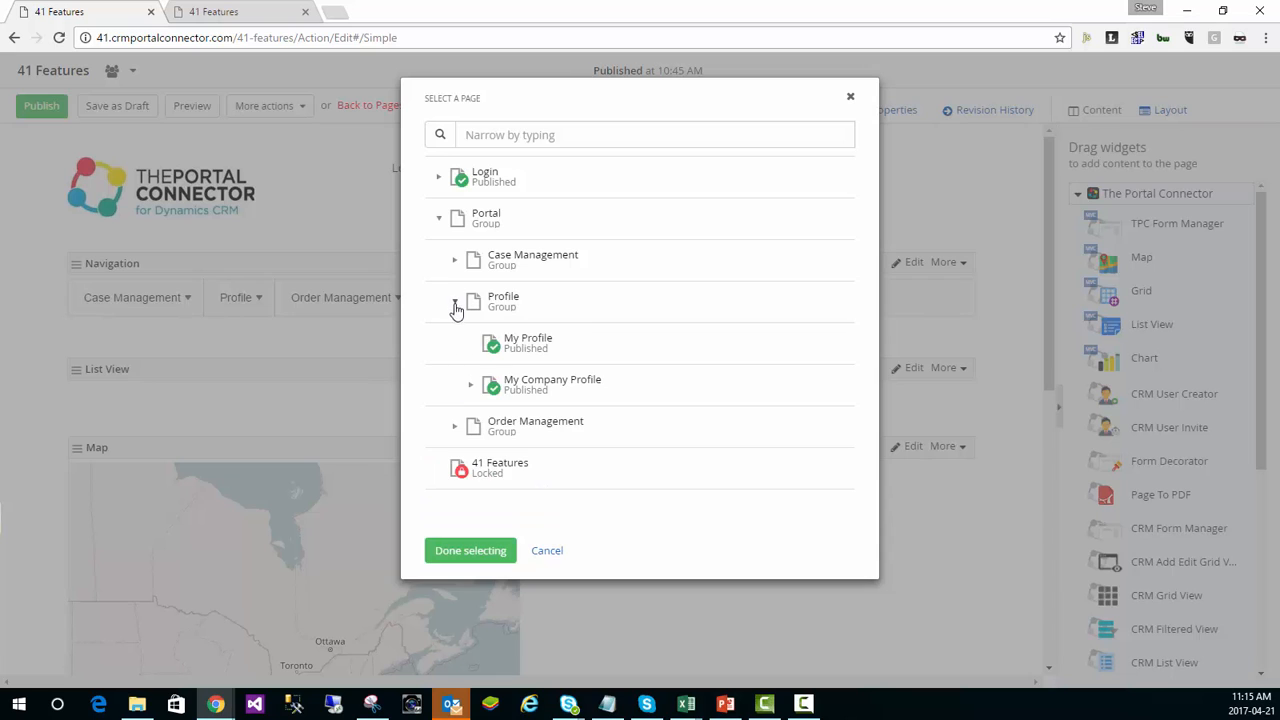
click(512, 344)
click(467, 553)
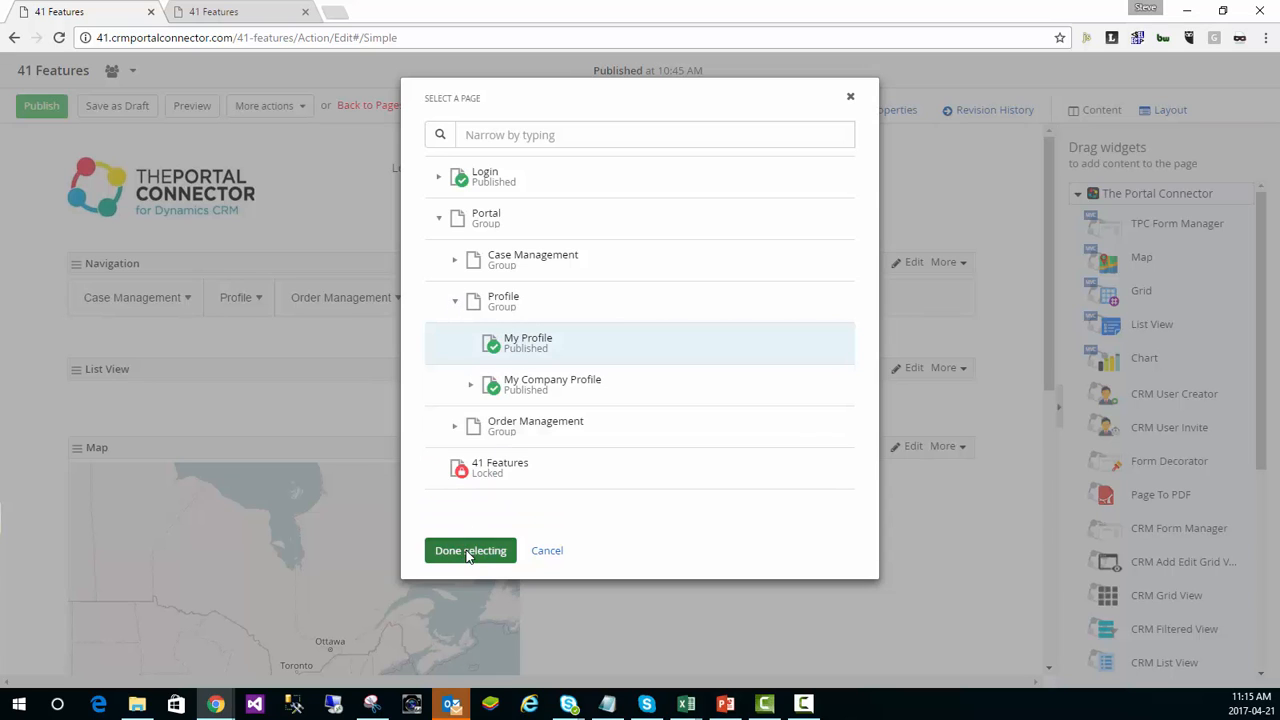
Choose Portal > Profile > My Profile as the page for editing records
click(633, 299)
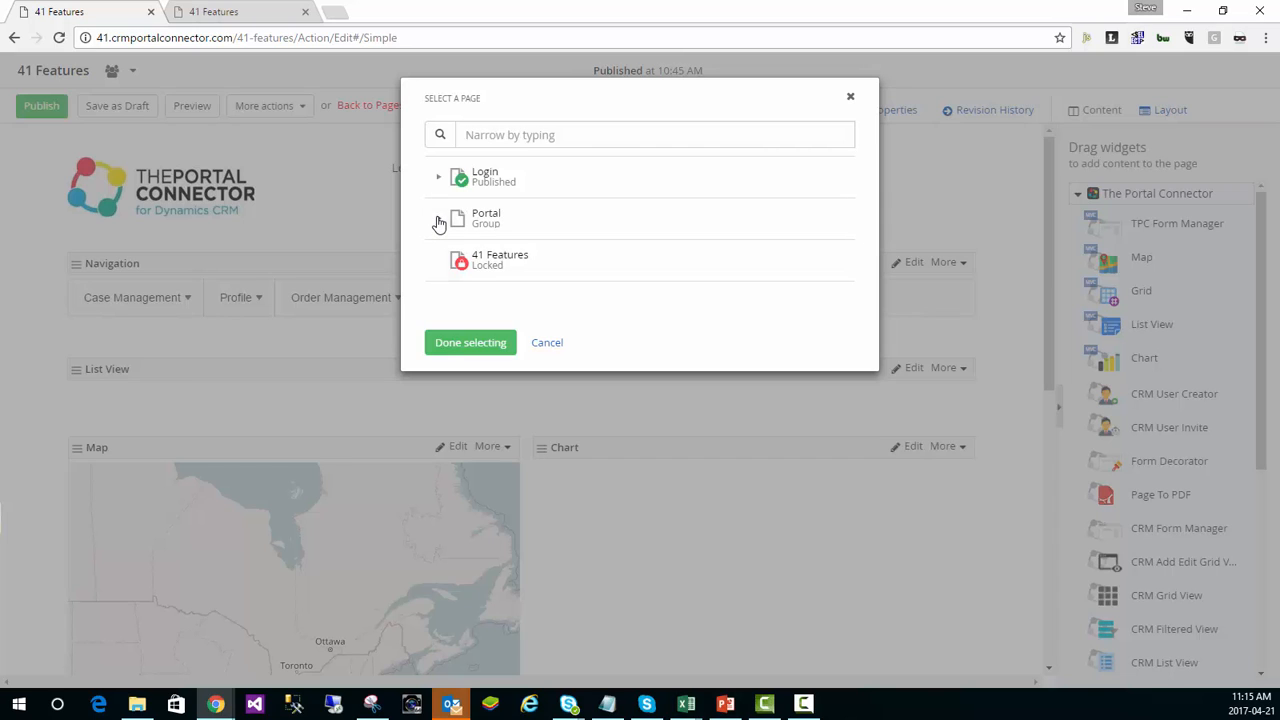
click(438, 219)
click(454, 302)
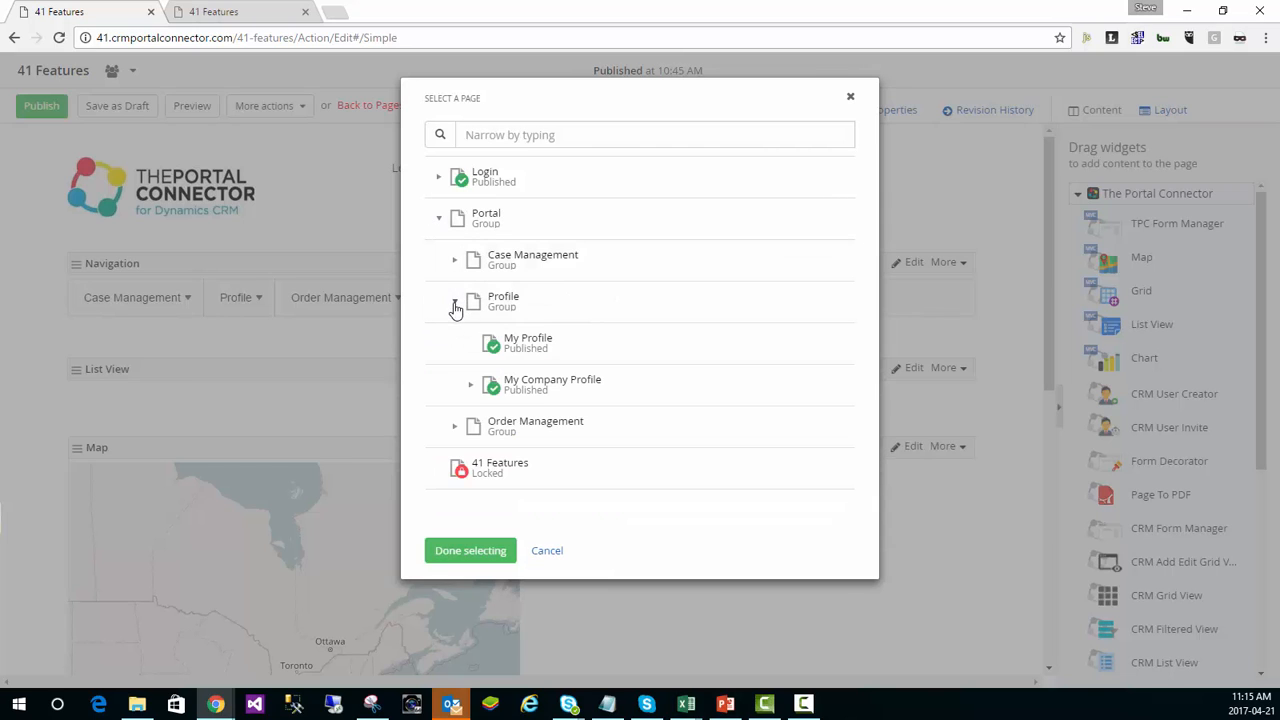
click(530, 346)
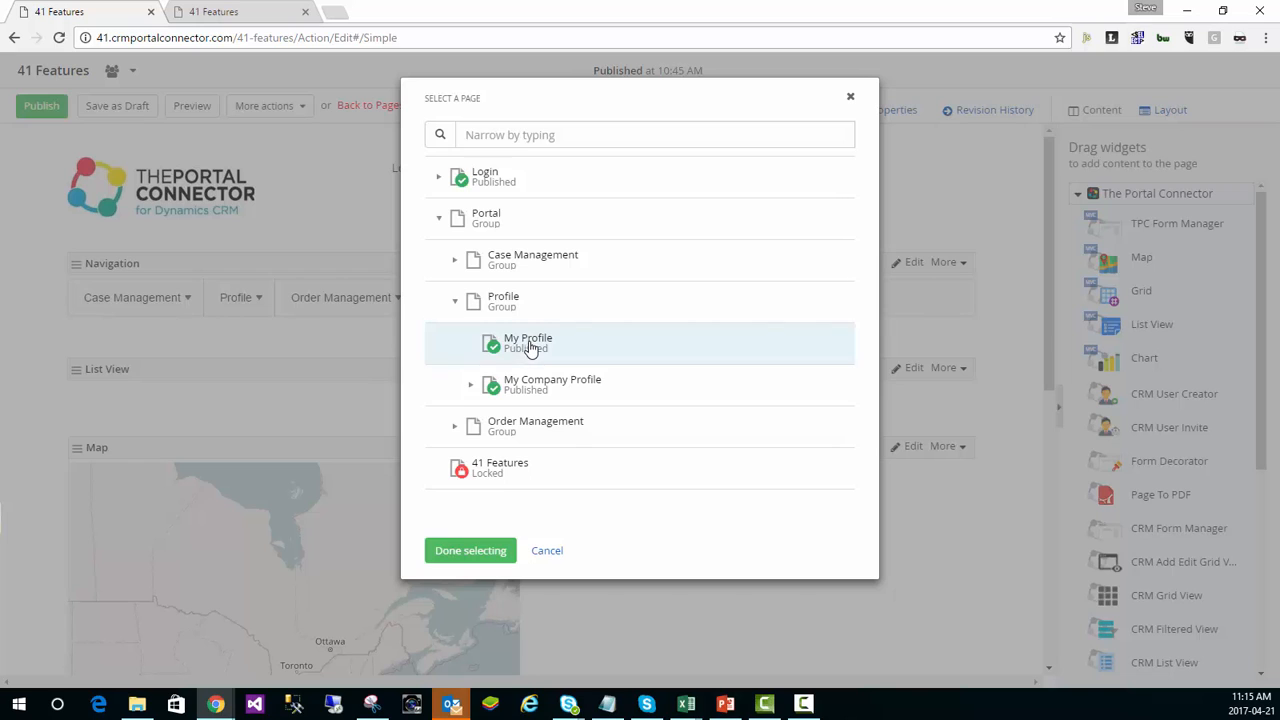
click(472, 552)
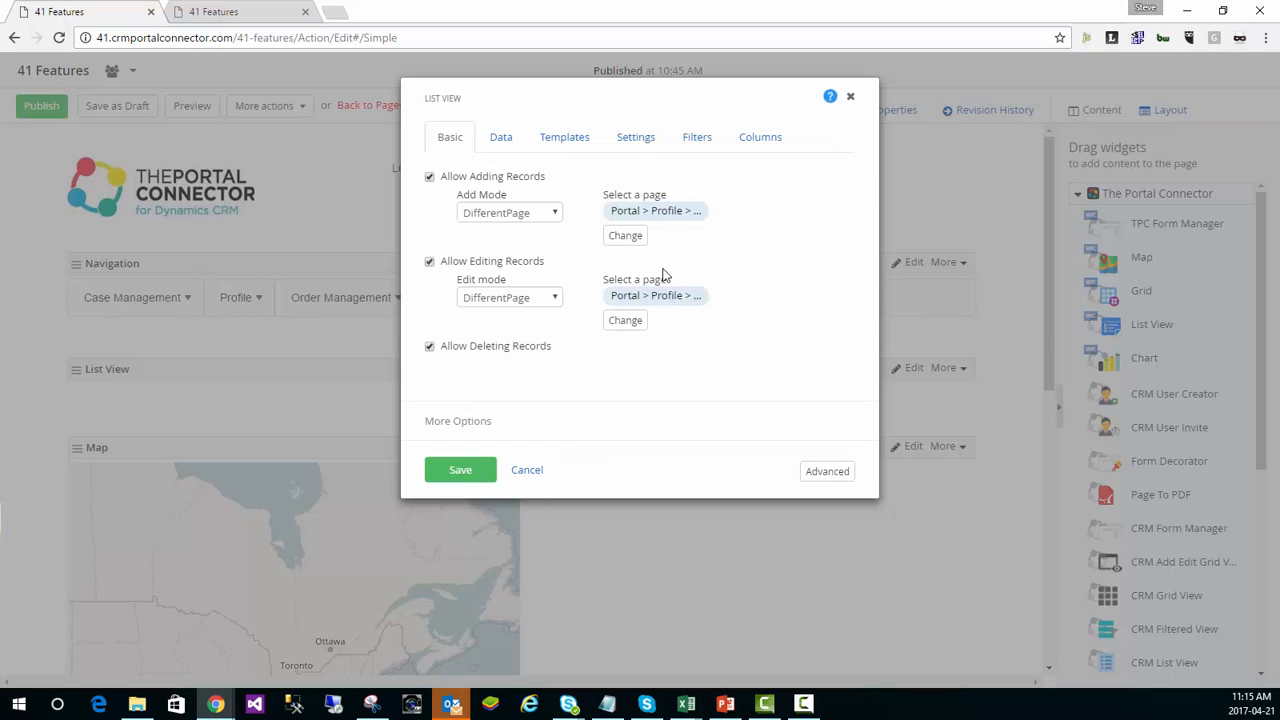
Set the List View's data entity to Contact and load the default Fetch XML
click(501, 142)
click(843, 187)
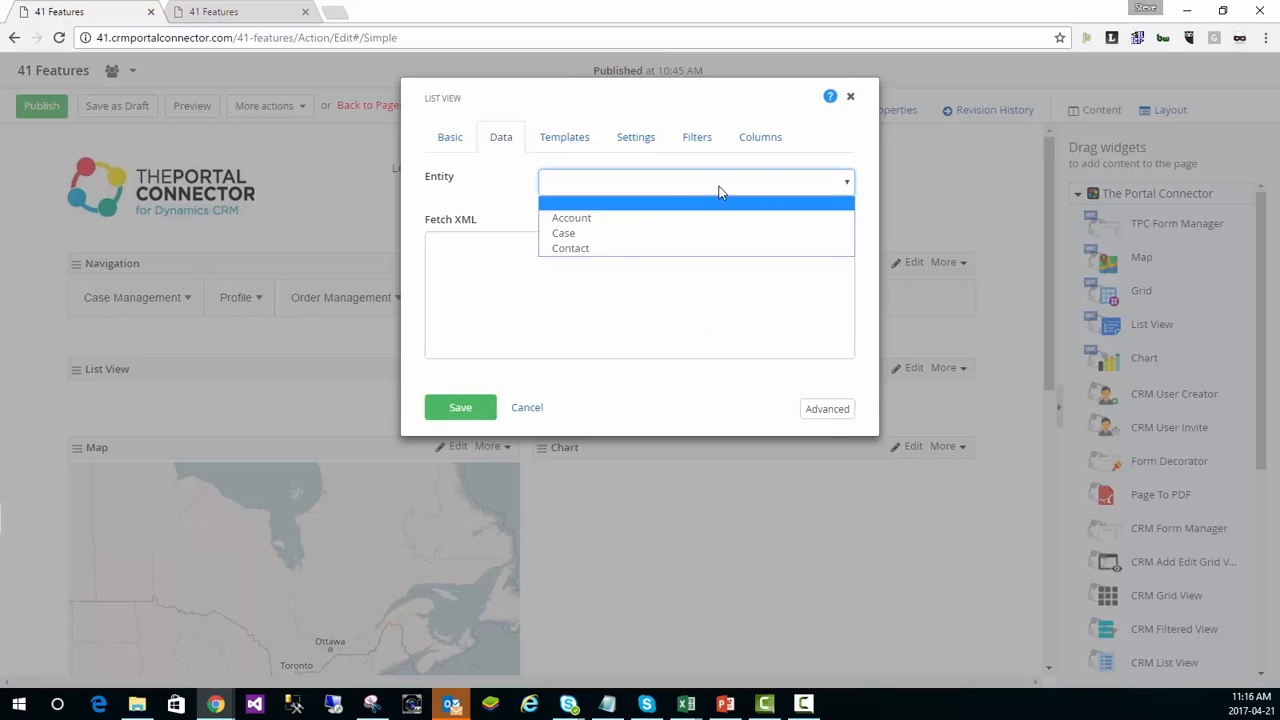
click(605, 249)
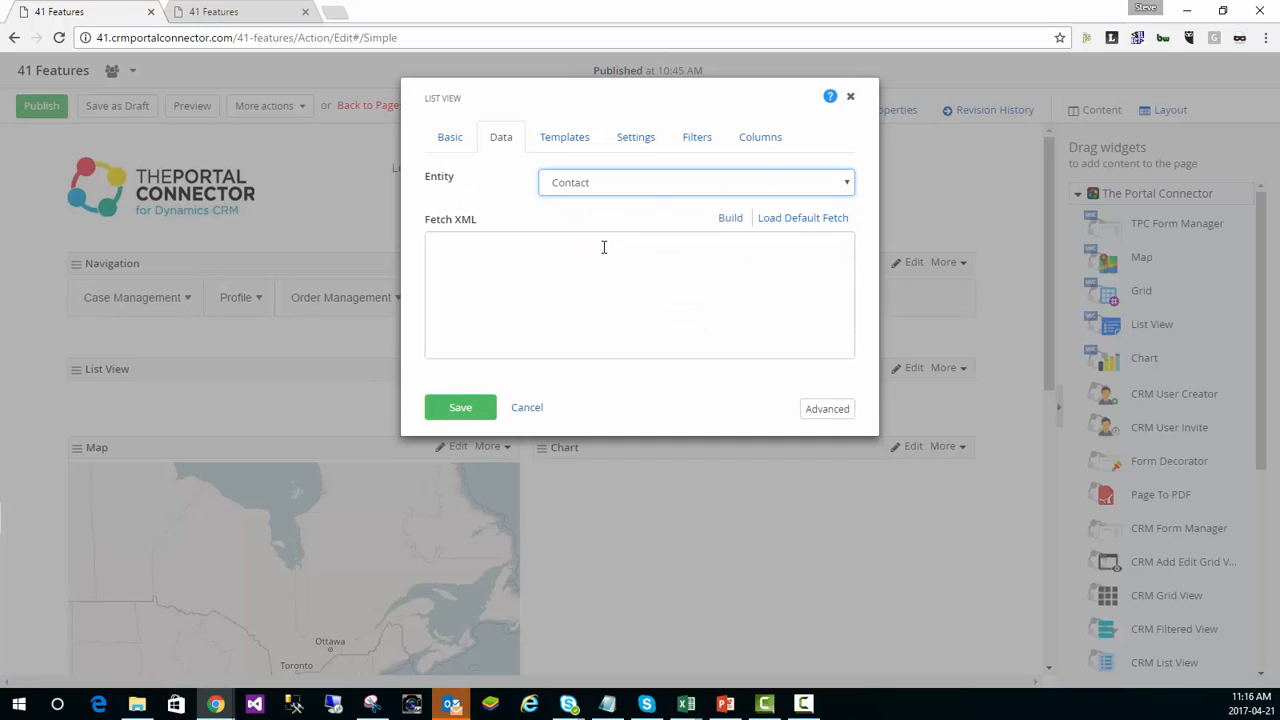
click(816, 220)
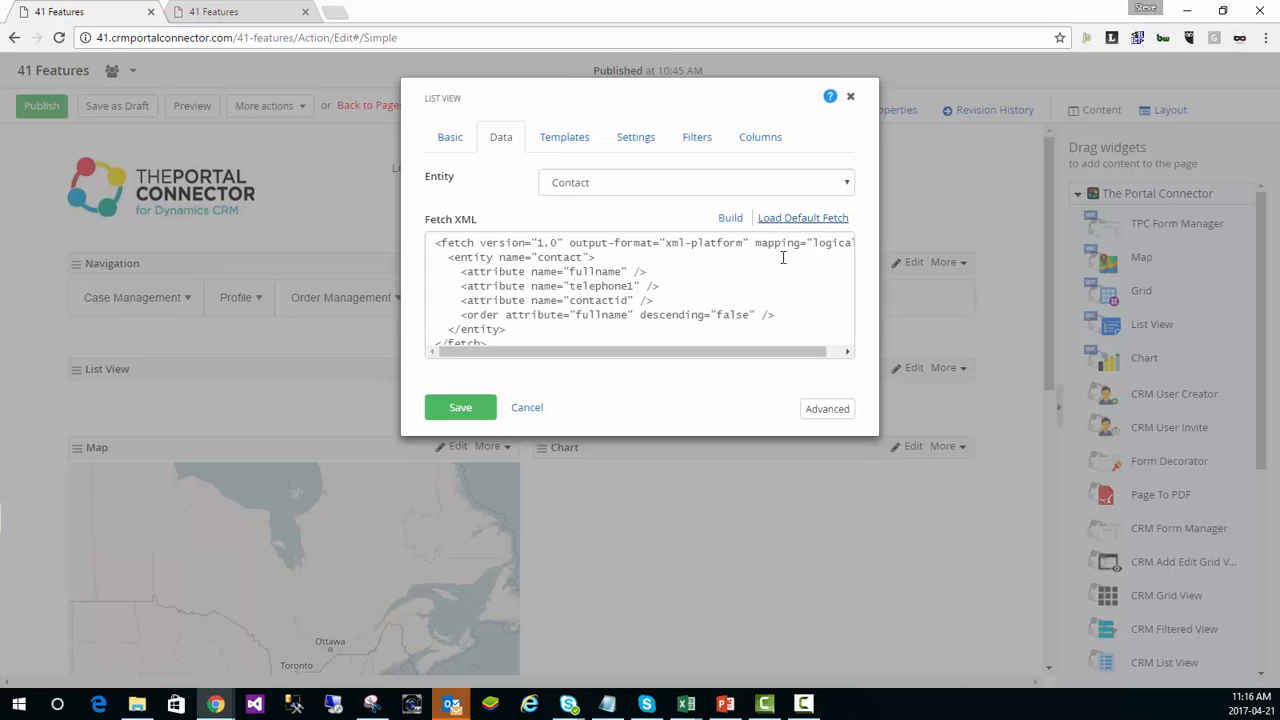
Add the Email attribute to the Contacts query in the Fetch XML builder and save the query
click(729, 219)
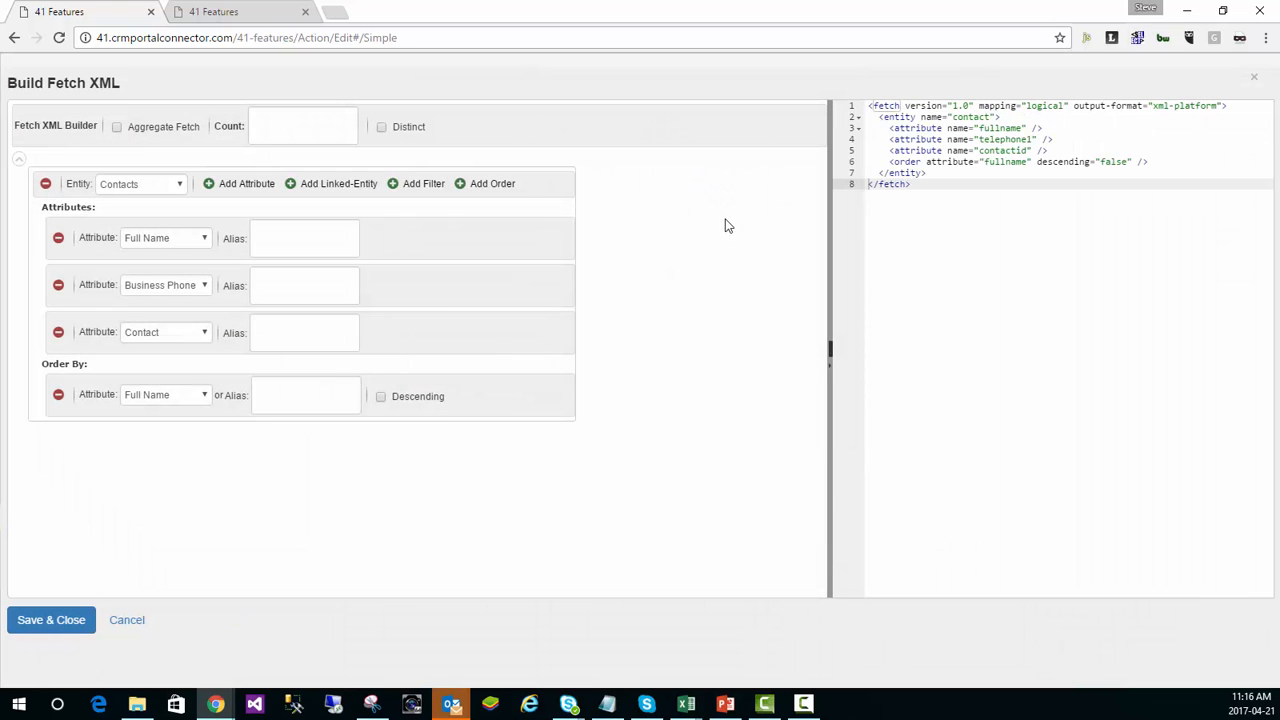
click(229, 187)
click(210, 378)
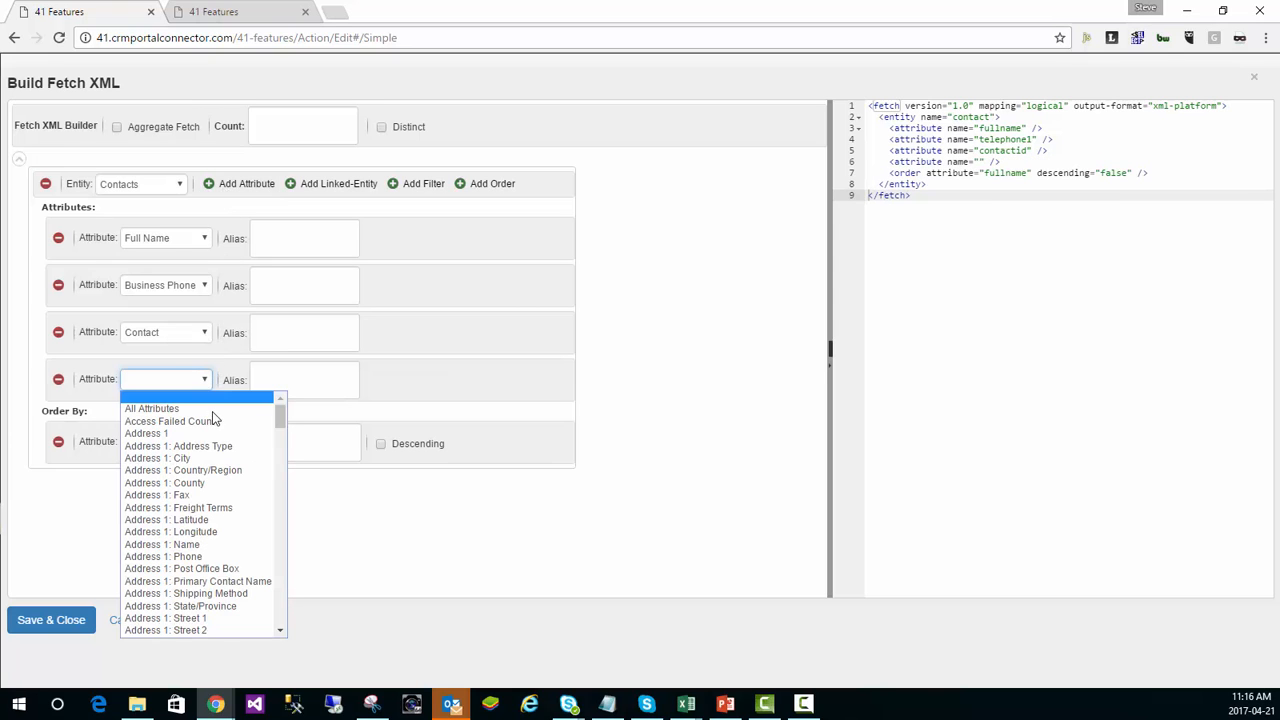
scroll(213, 427, down, 3)
scroll(212, 428, down, 10)
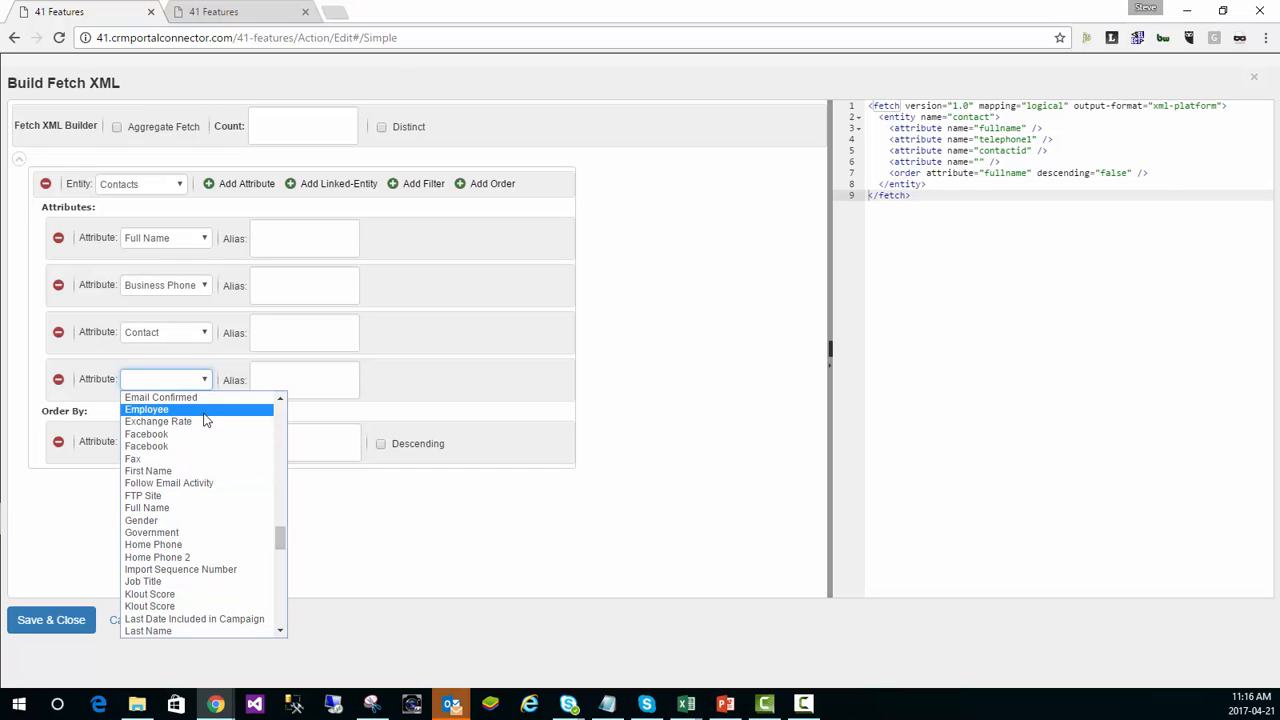
scroll(206, 418, up, 4)
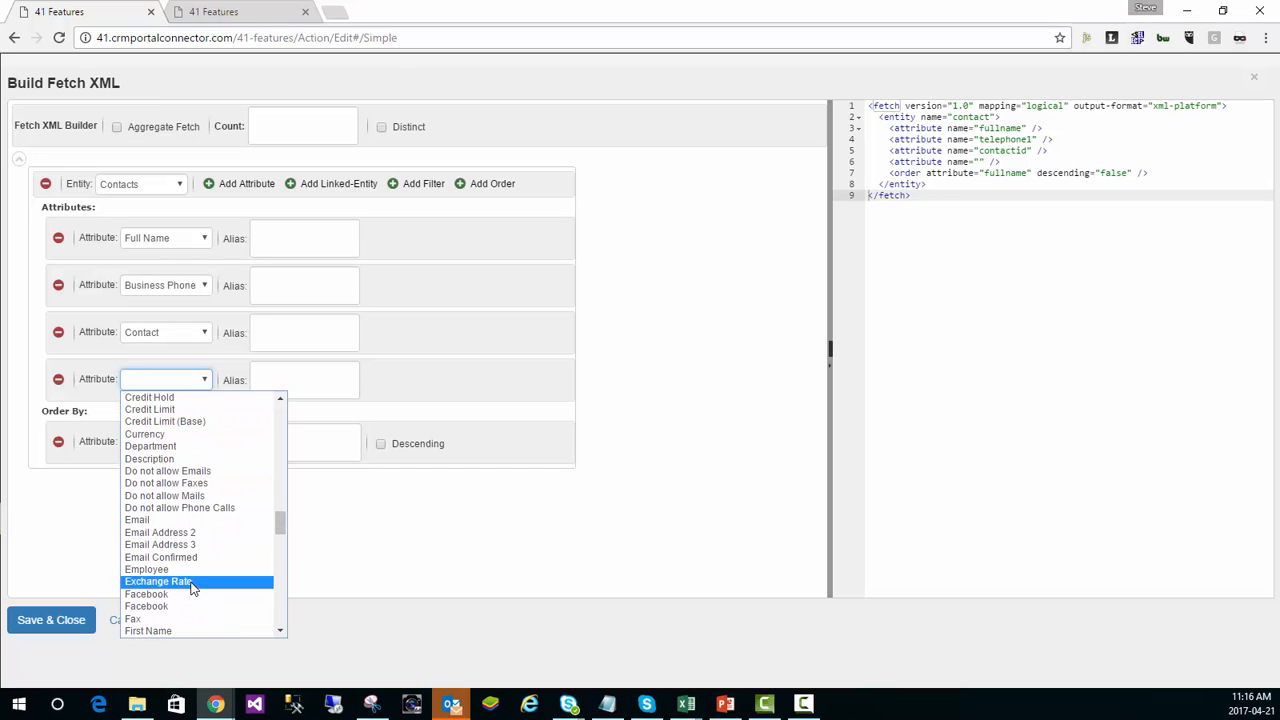
click(210, 520)
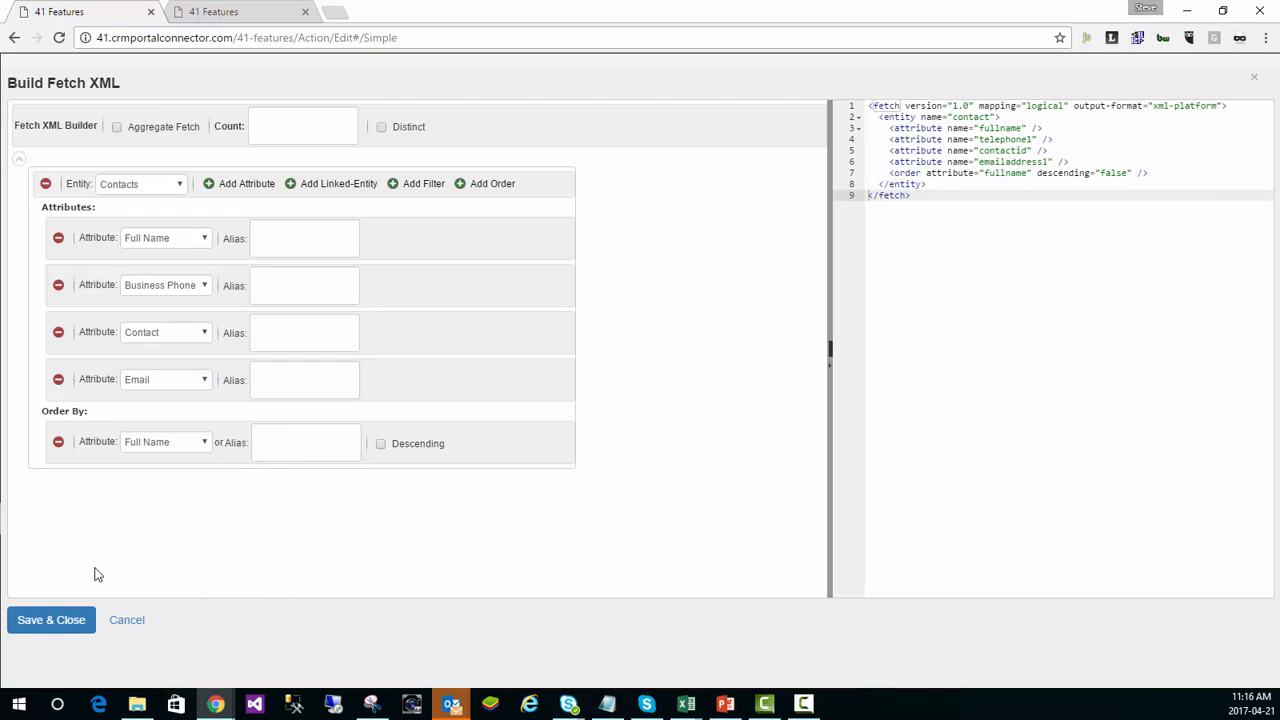
click(60, 622)
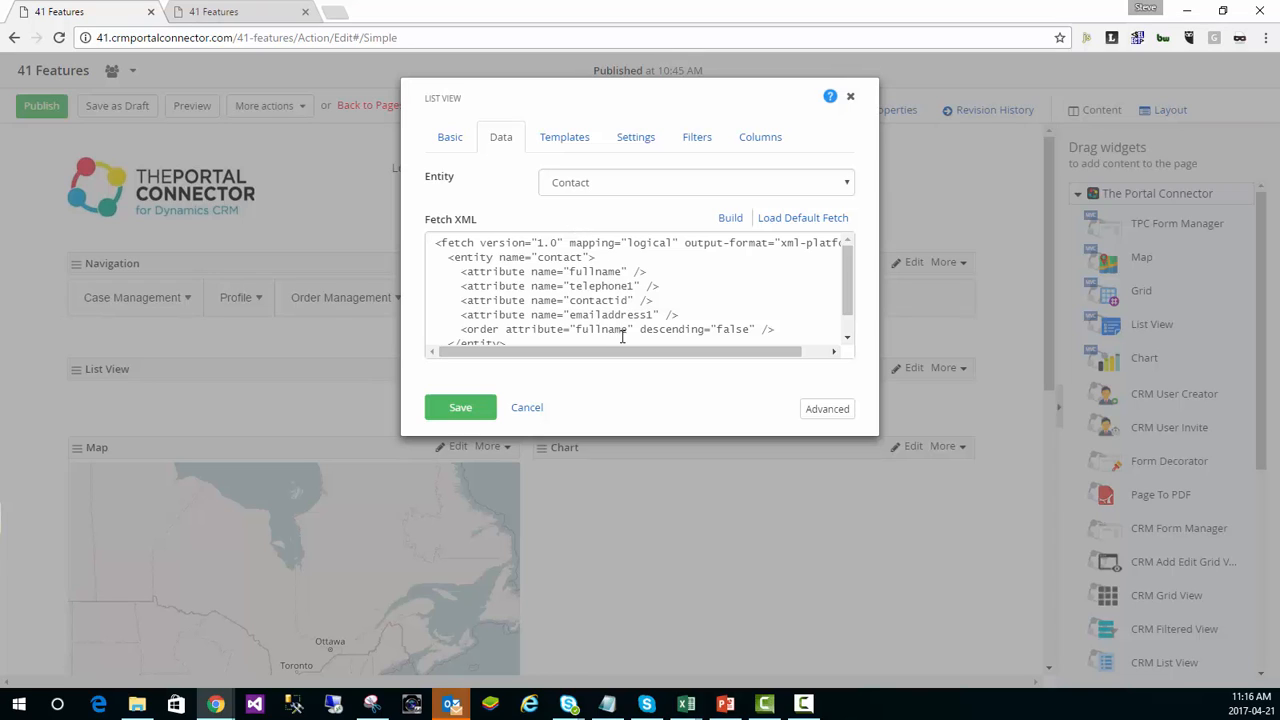
Examine the HTML source of the List View's Wrapper template and return to its visual view
click(578, 140)
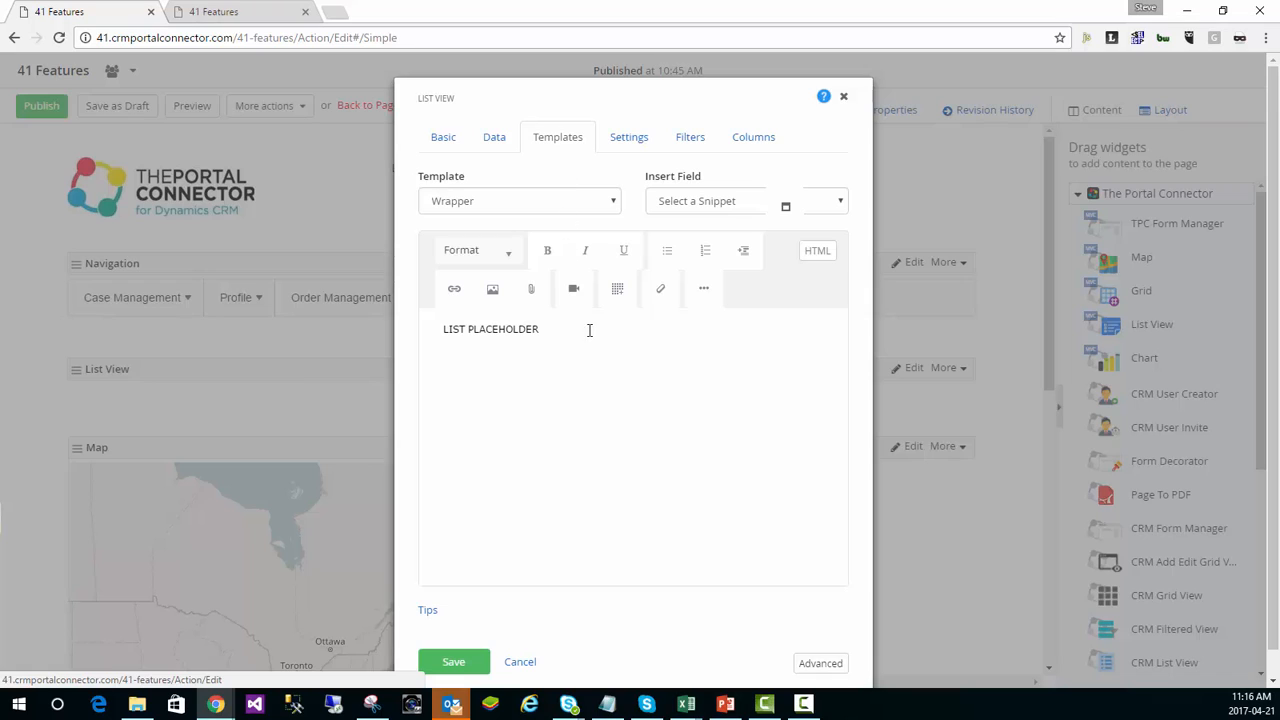
click(817, 252)
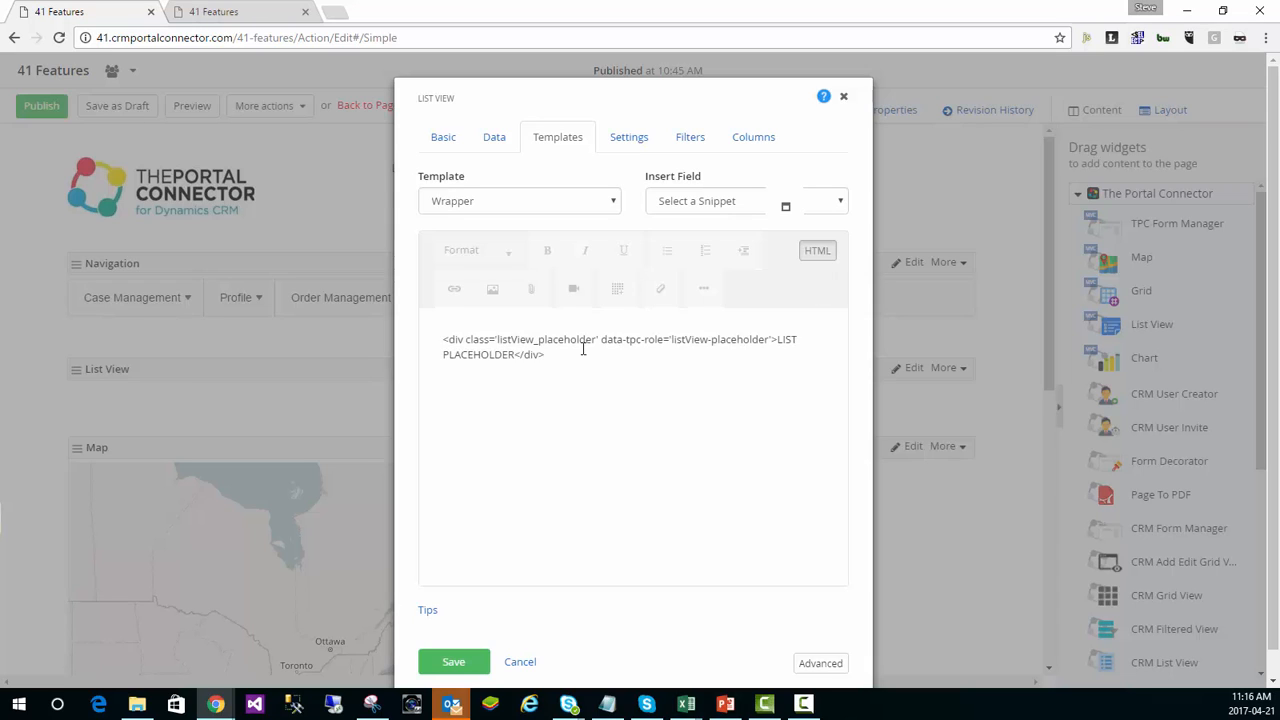
click(598, 355)
click(817, 250)
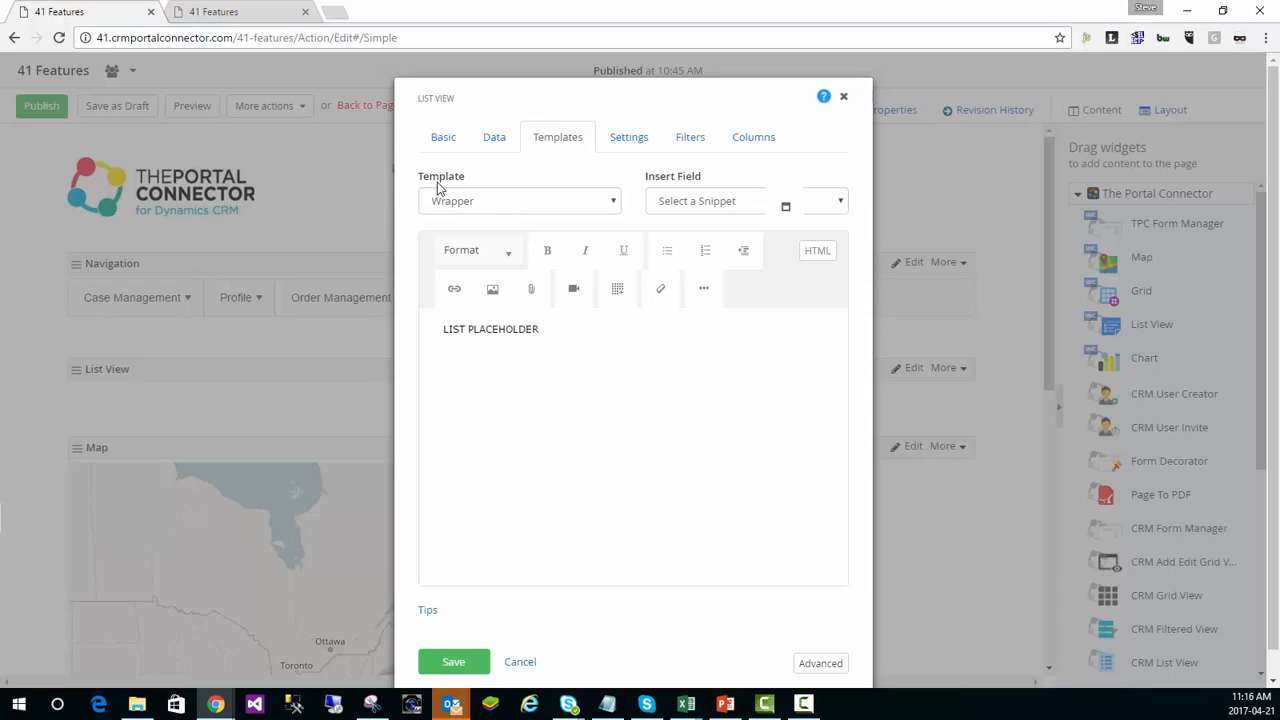
Fill the Row template with the fullname, telephone1 and emailaddress1 fields, each on its own line
click(613, 205)
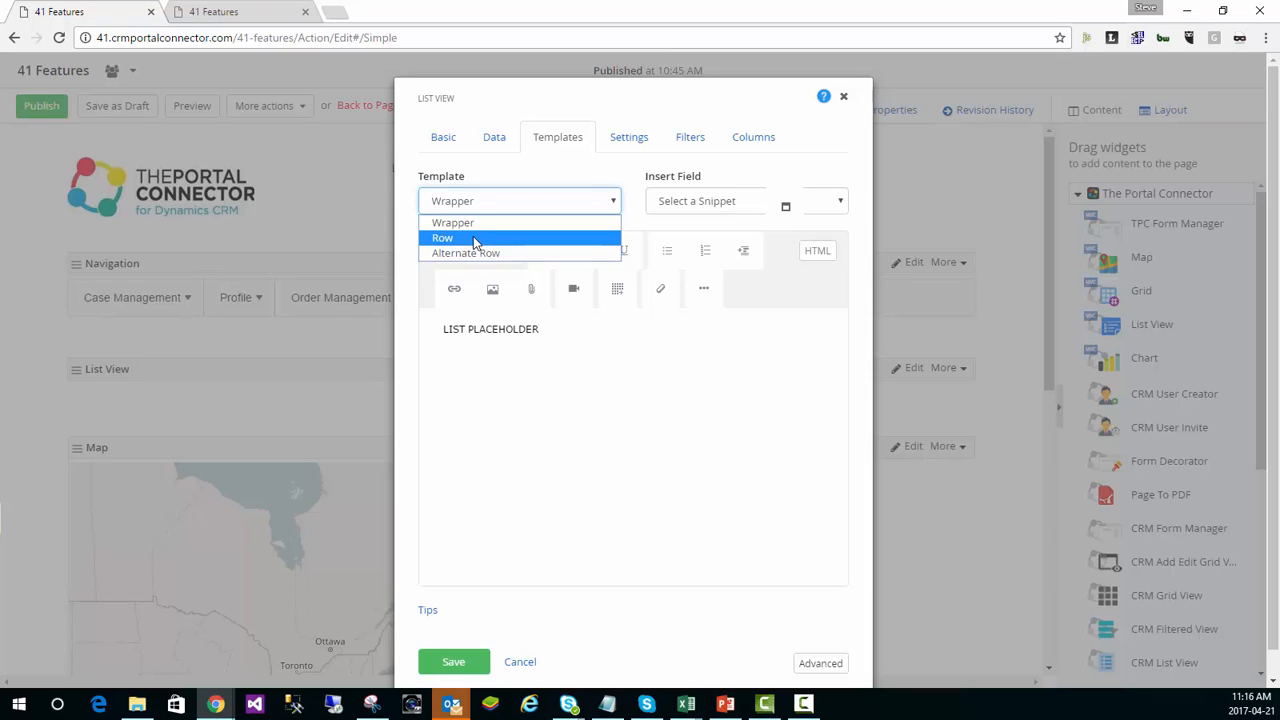
click(473, 238)
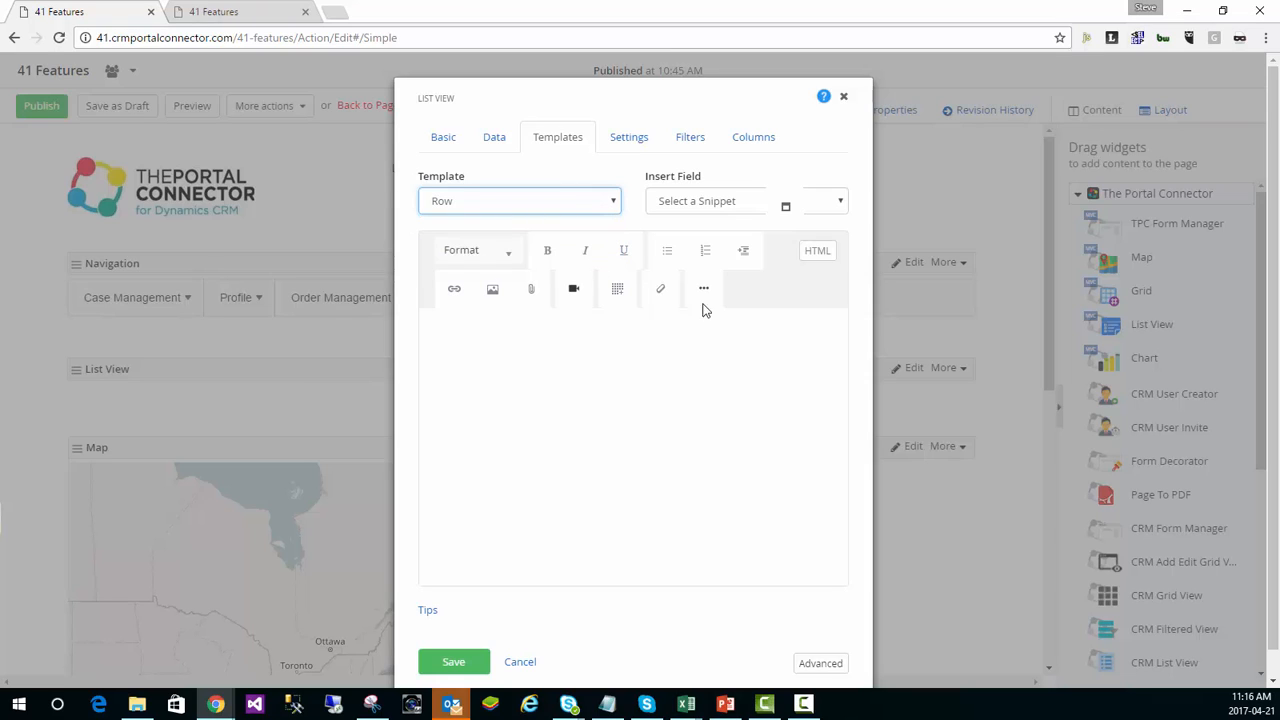
drag(447, 327, 397, 331)
click(845, 203)
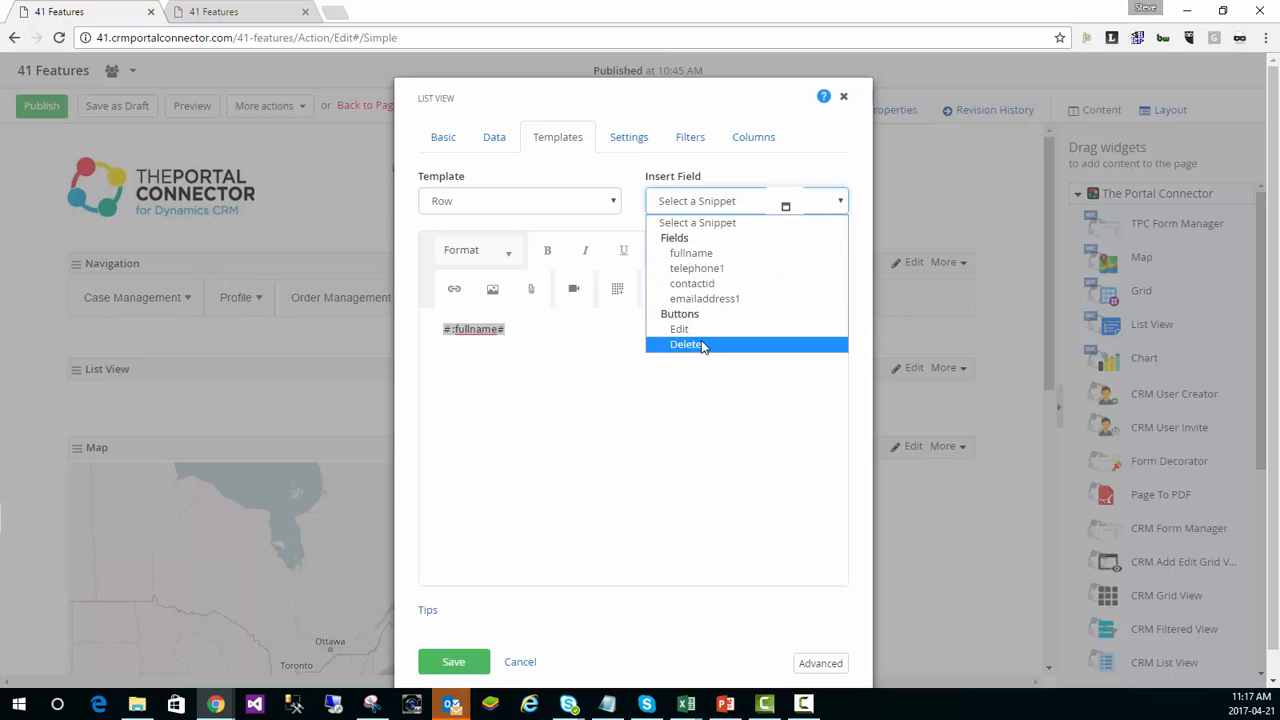
click(708, 257)
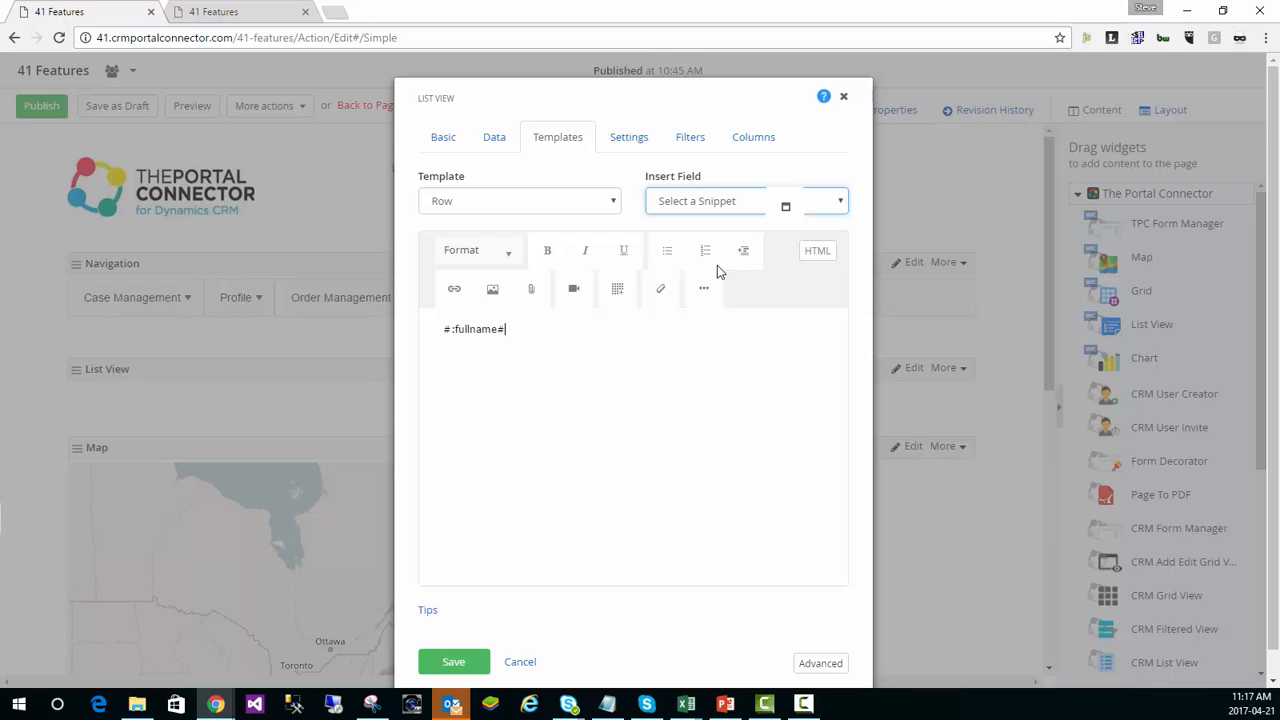
key(Return)
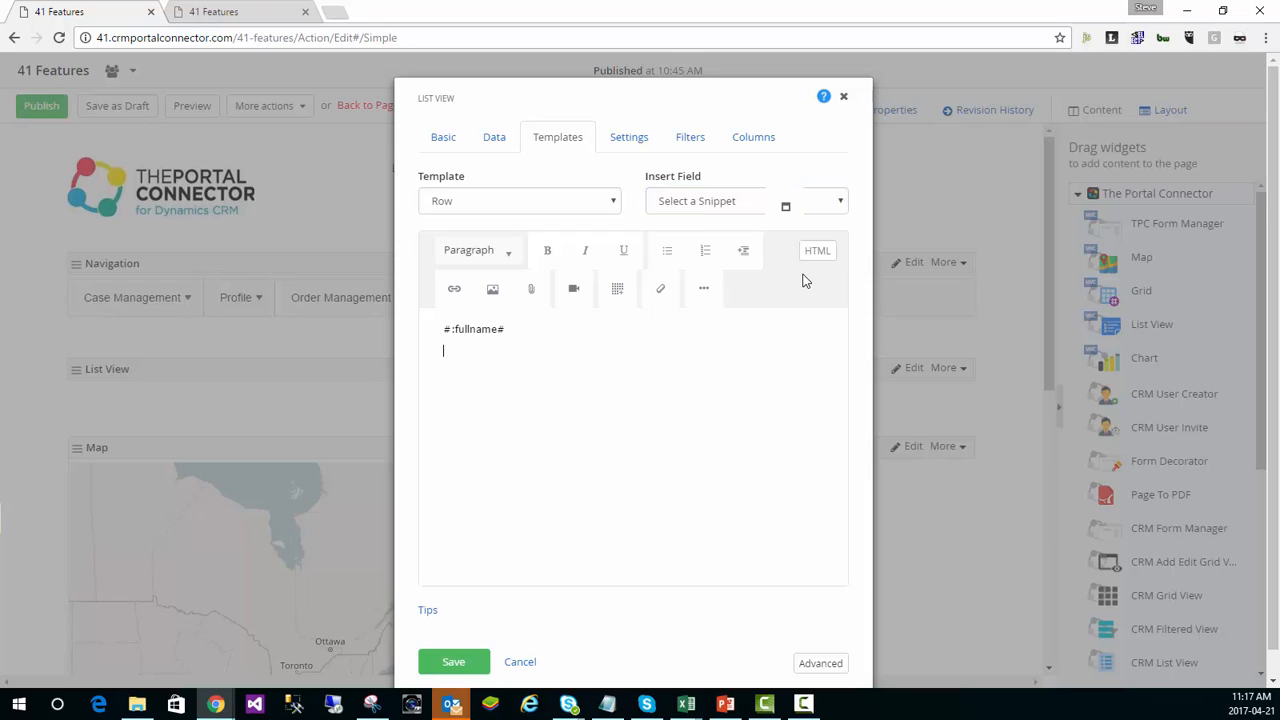
click(838, 203)
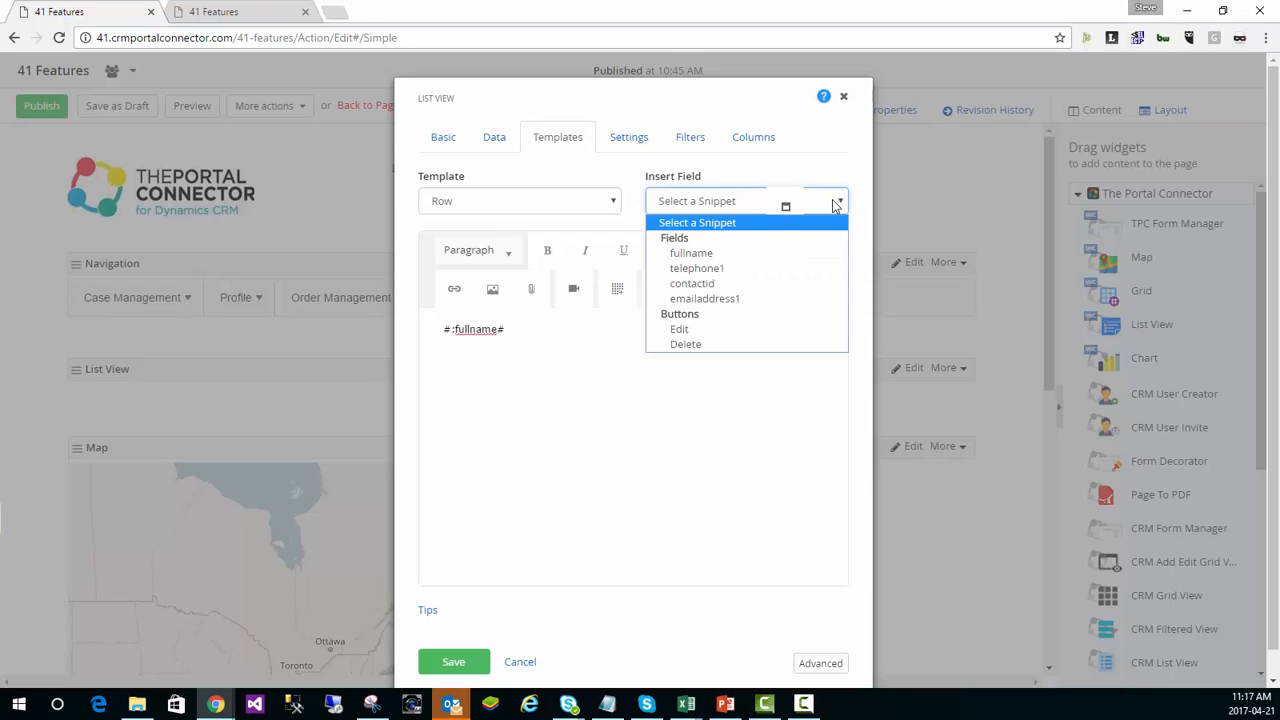
click(717, 270)
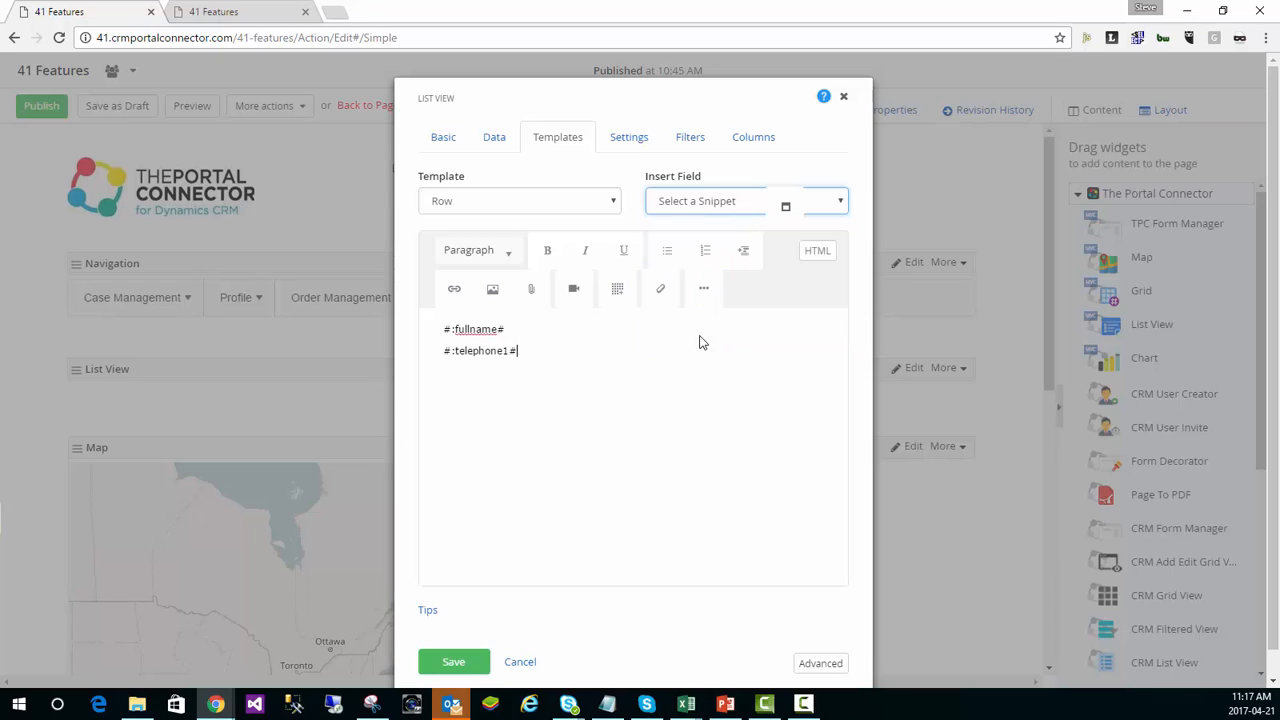
key(Return)
click(843, 204)
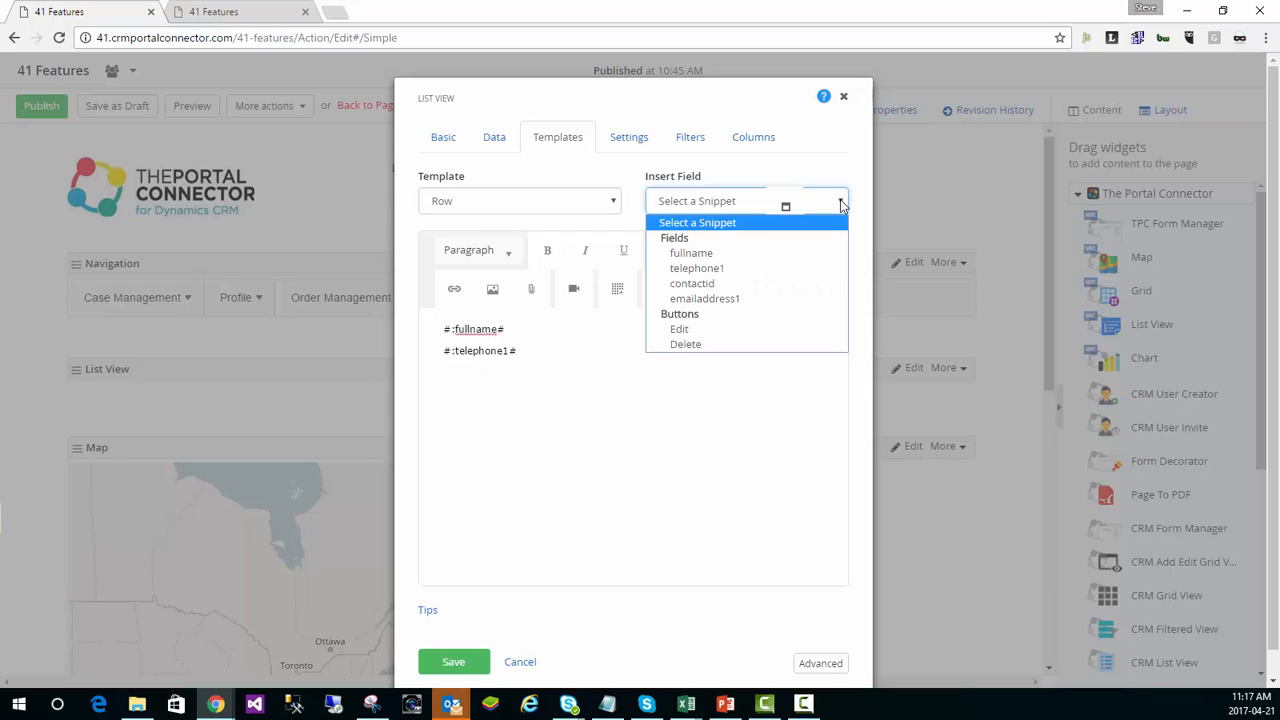
click(740, 299)
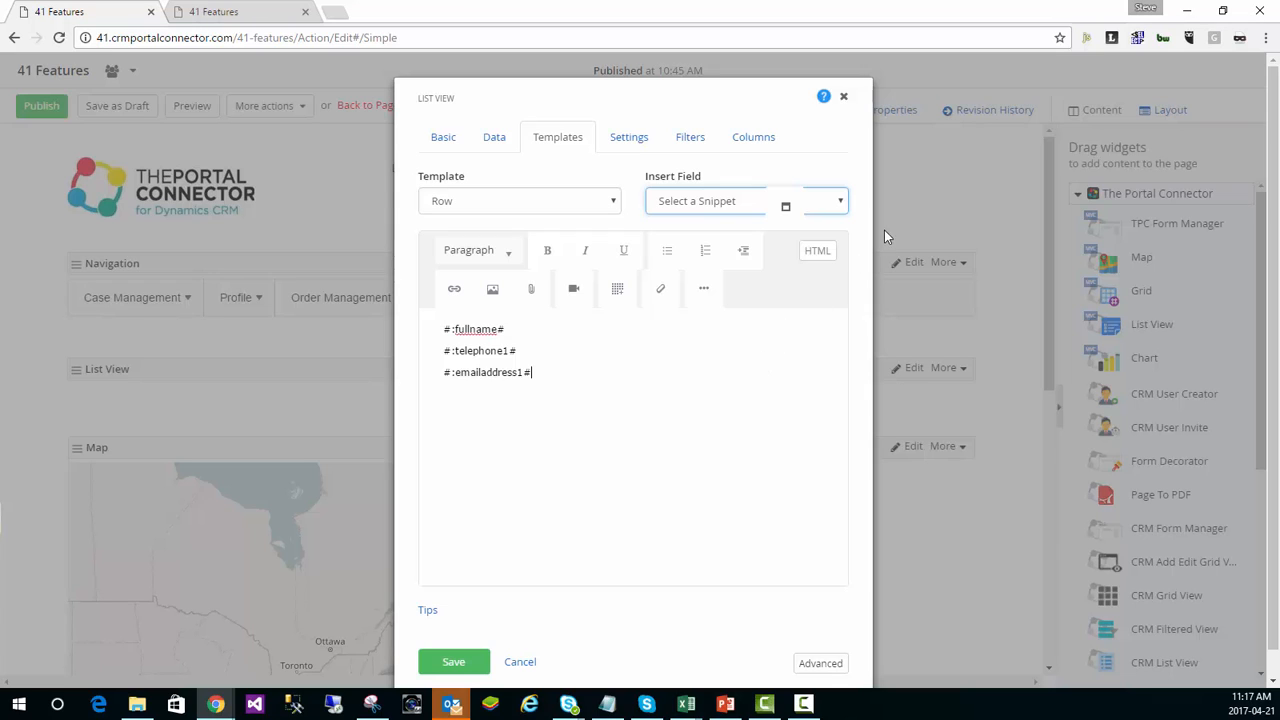
Insert the Edit button on a new line below the emailaddress1 field in the Row template
click(843, 204)
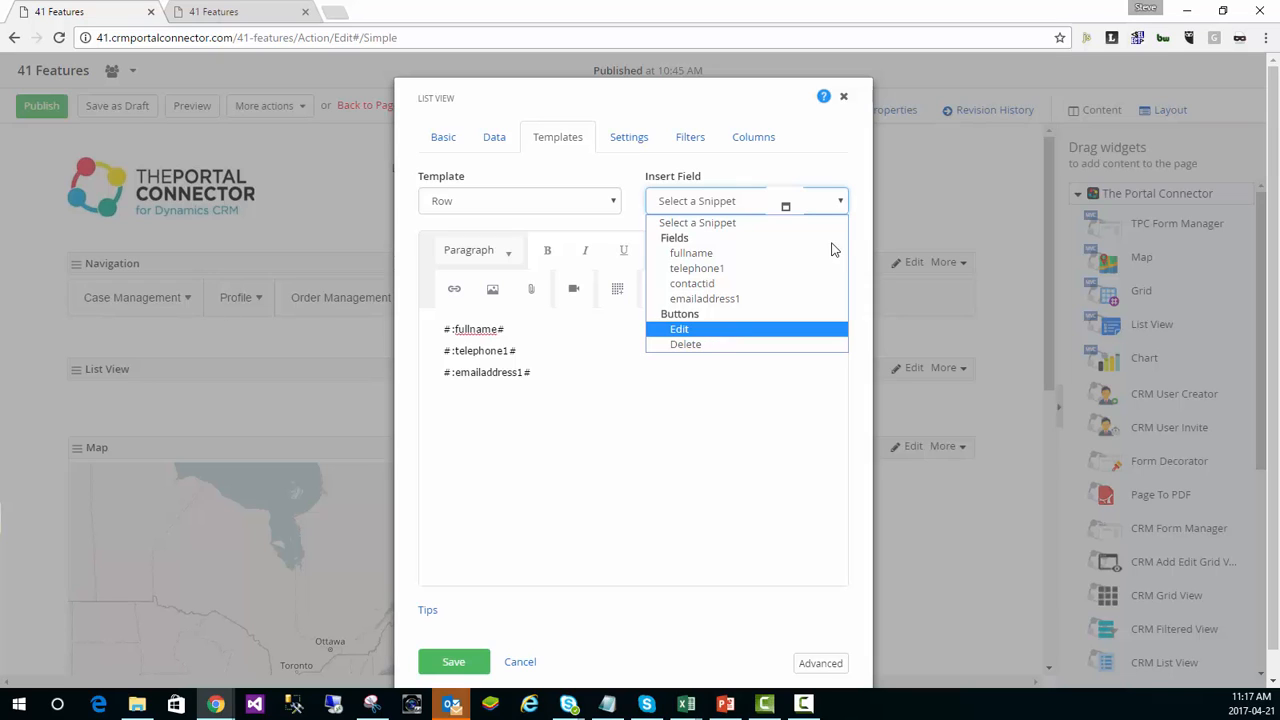
key(Return)
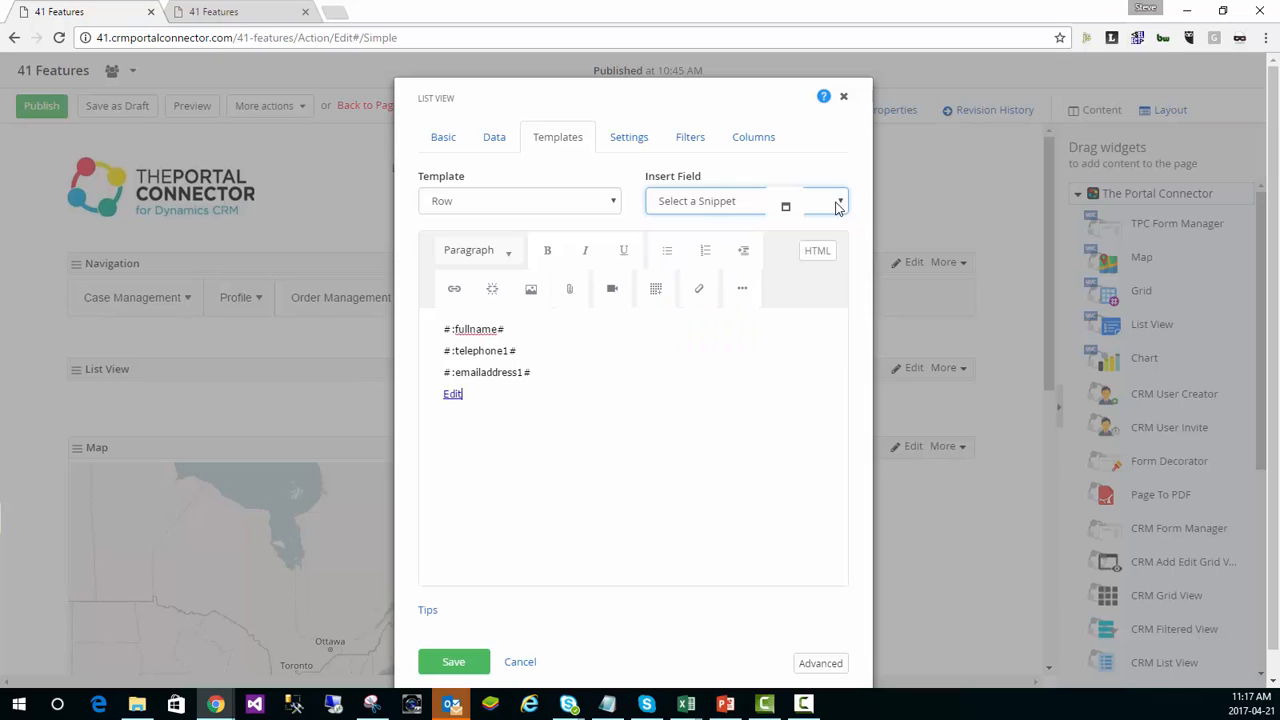
click(838, 205)
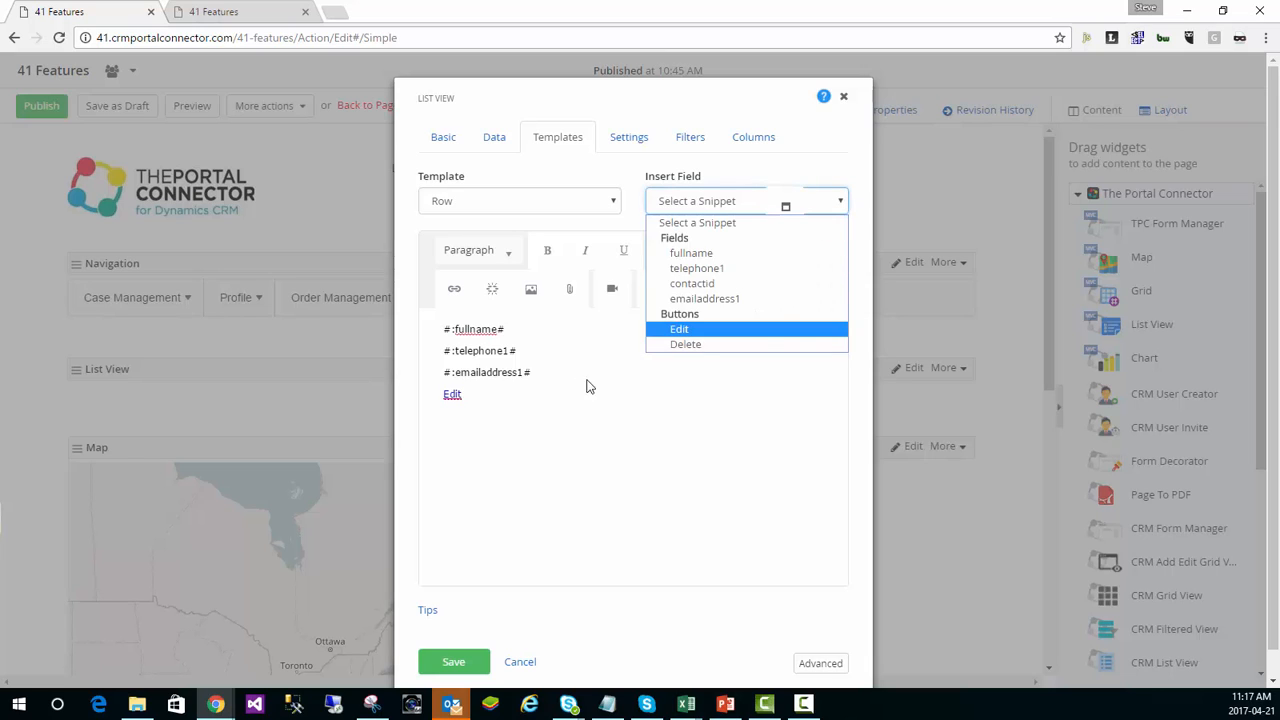
click(552, 393)
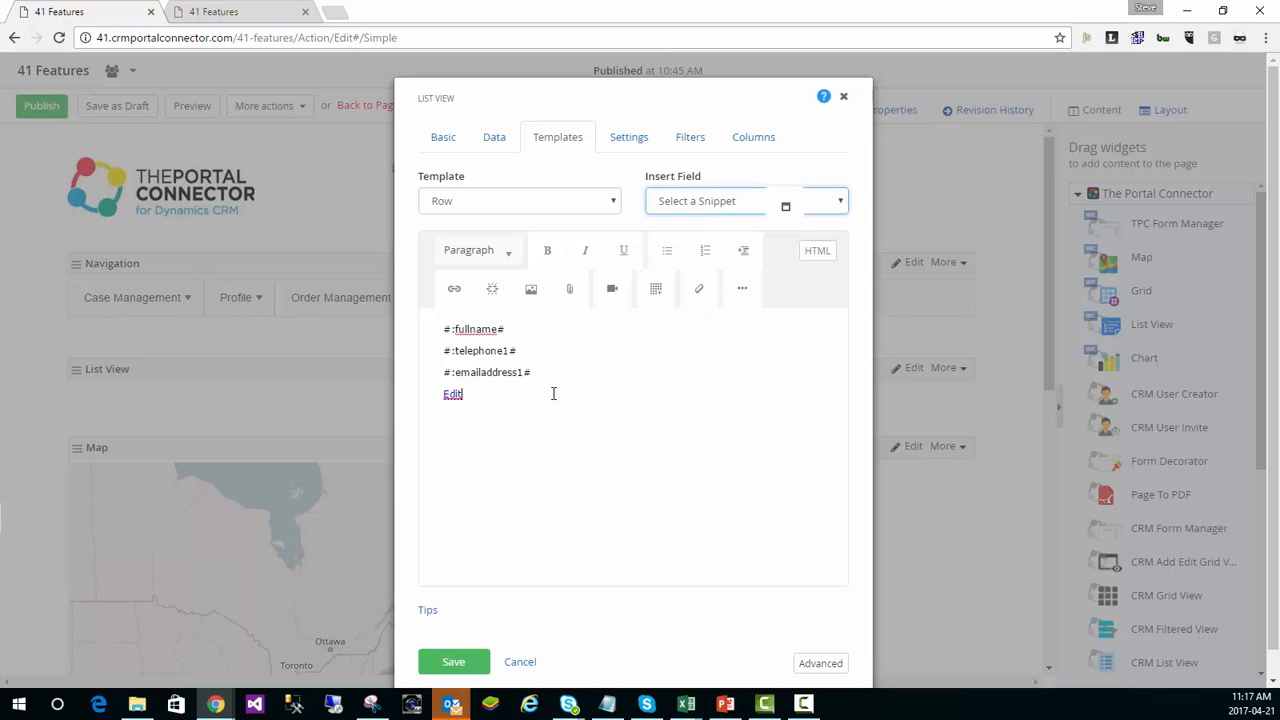
Insert the Delete button beside Edit in the Row template and copy the template's full HTML source
click(838, 205)
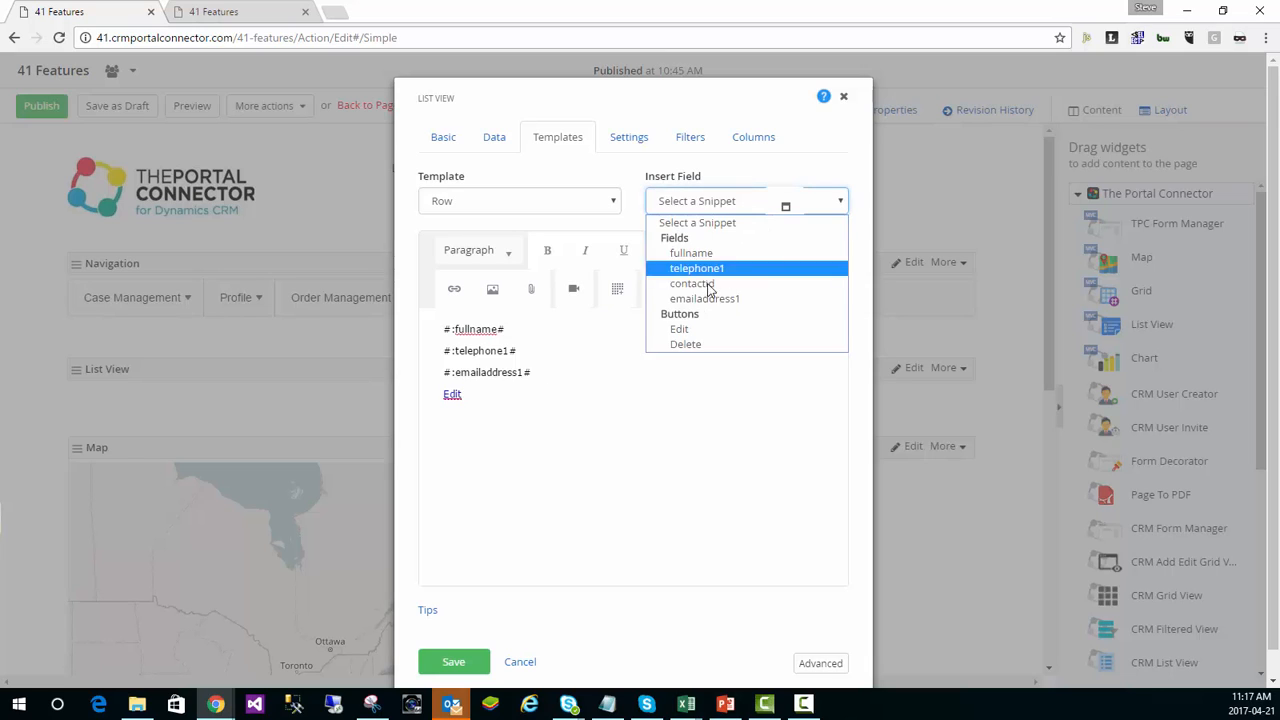
click(694, 347)
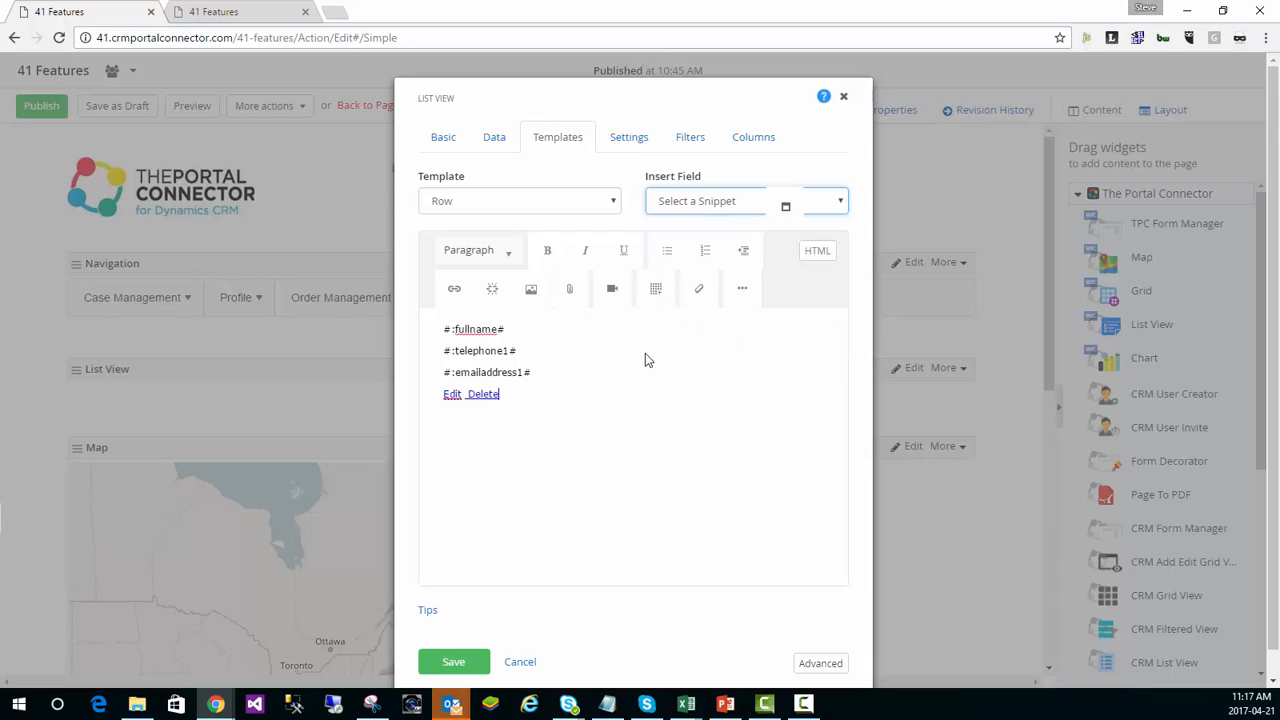
click(816, 251)
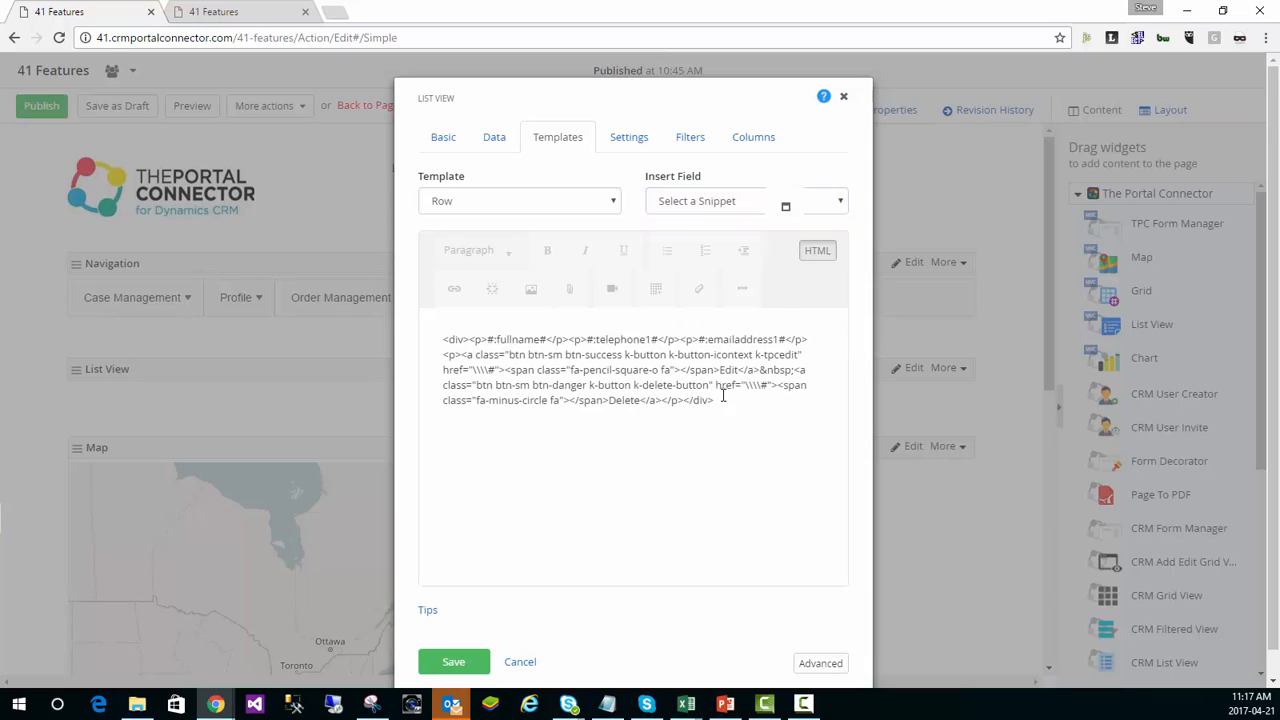
key(ctrl+a)
key(ctrl+c)
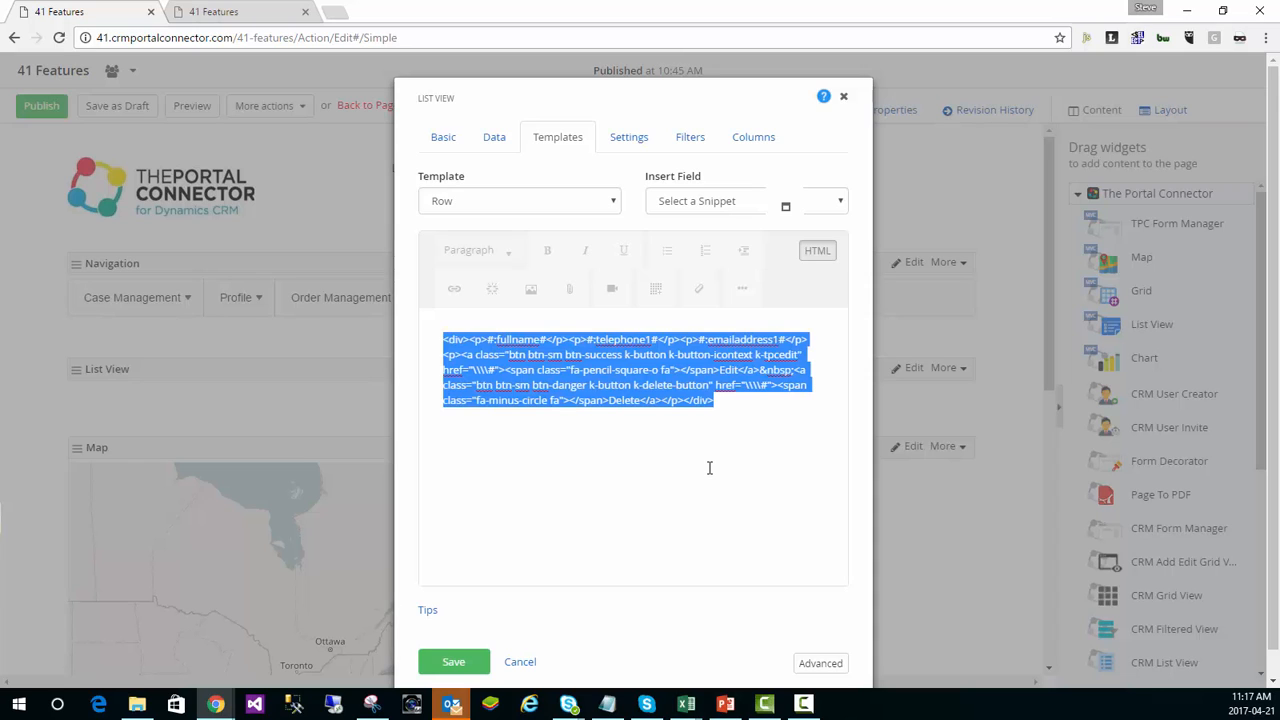
Replace the Alternate Row template's HTML with the copied Row markup and return to the visual view
click(612, 201)
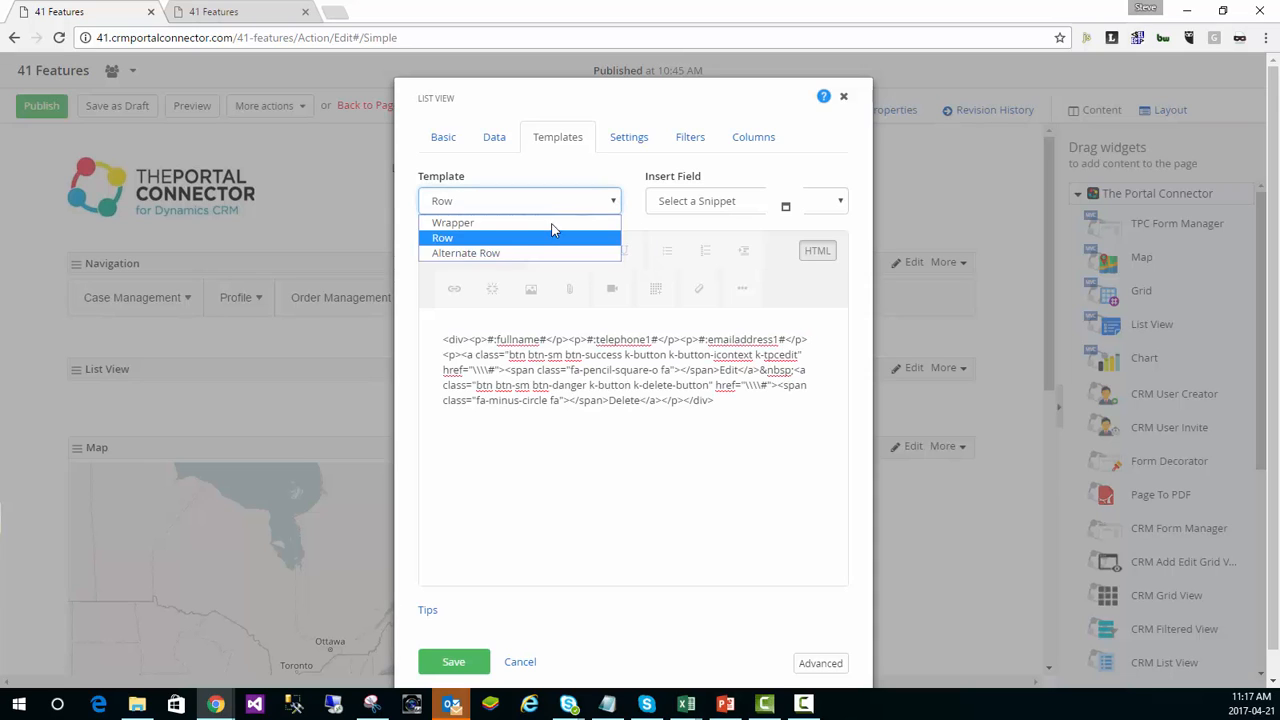
click(478, 255)
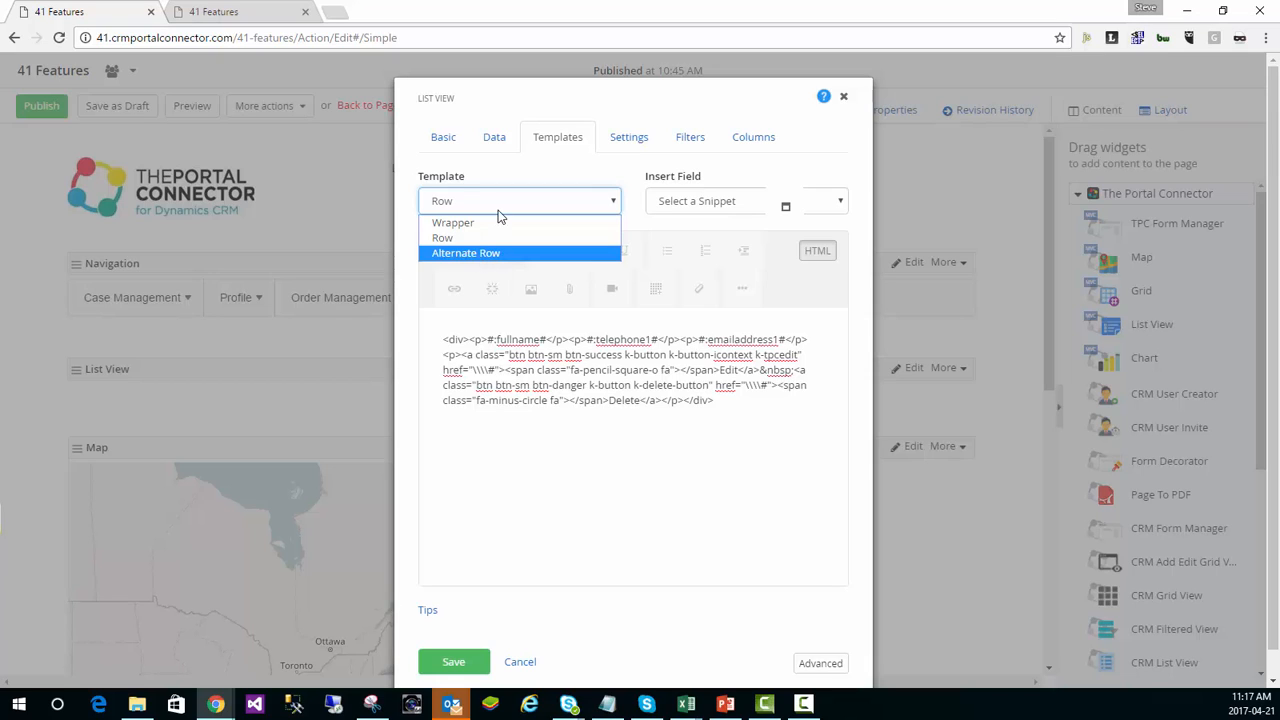
click(817, 251)
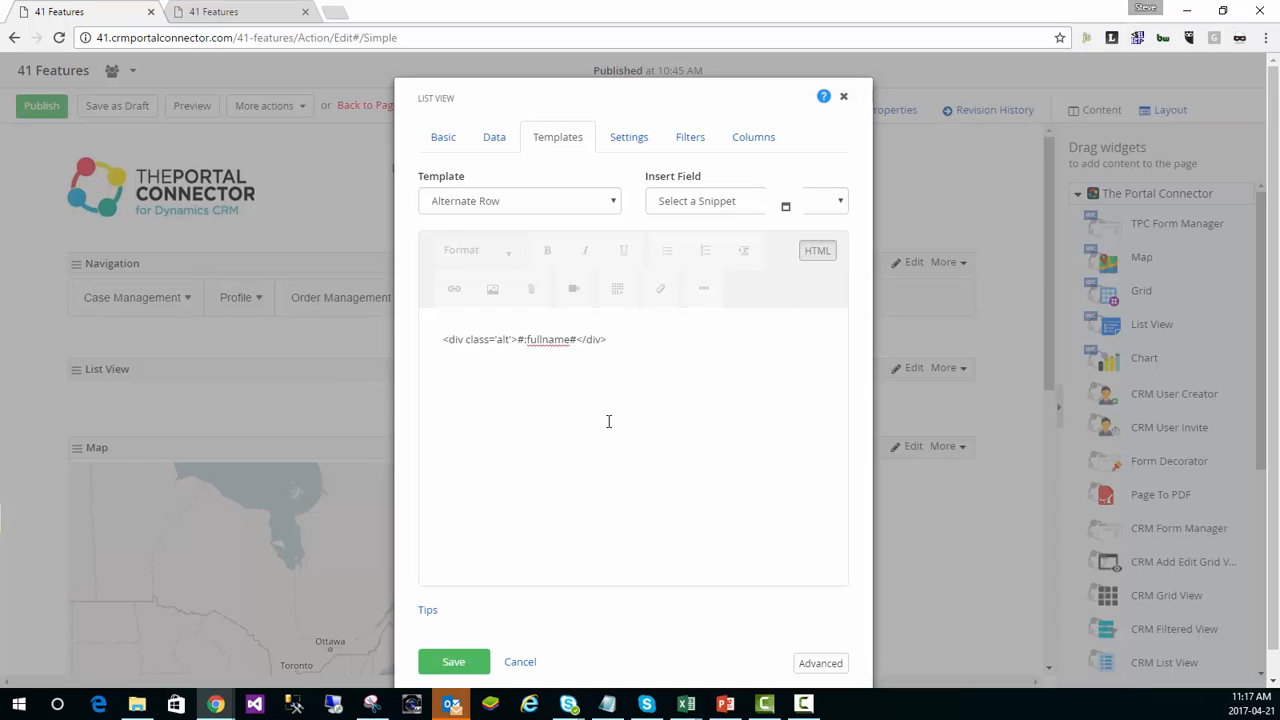
key(ctrl+a)
key(ctrl+v)
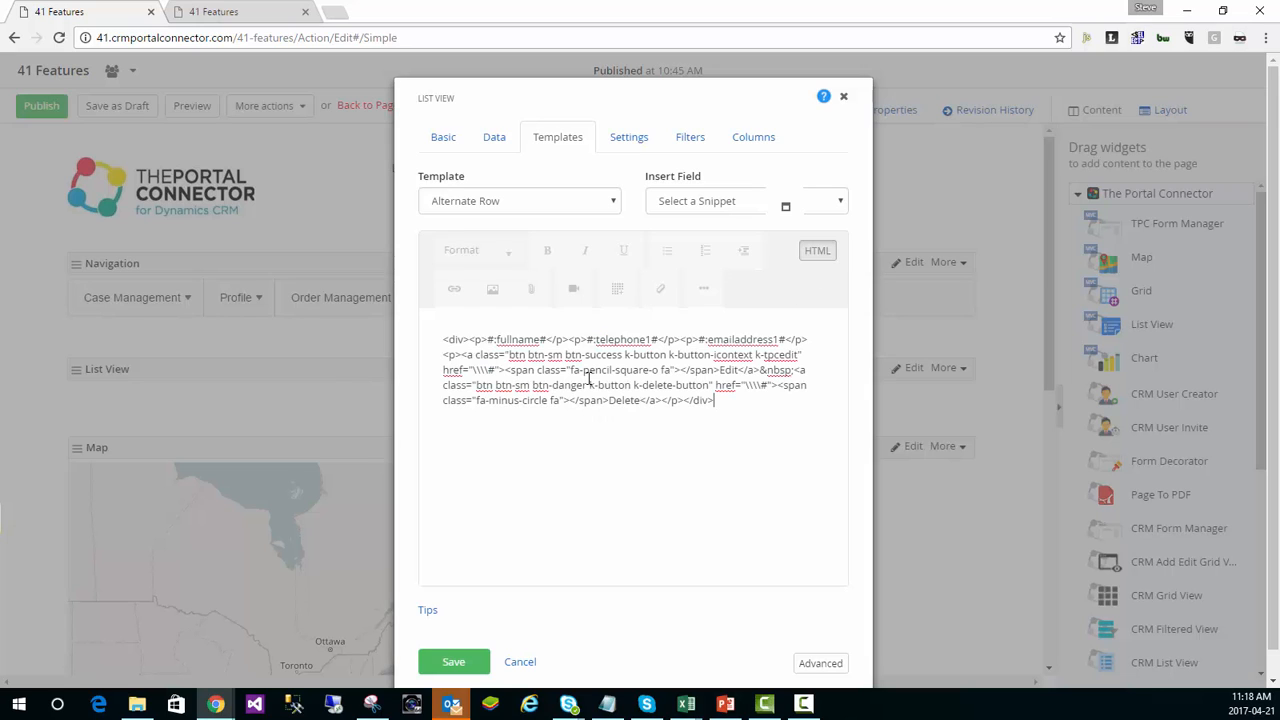
click(814, 256)
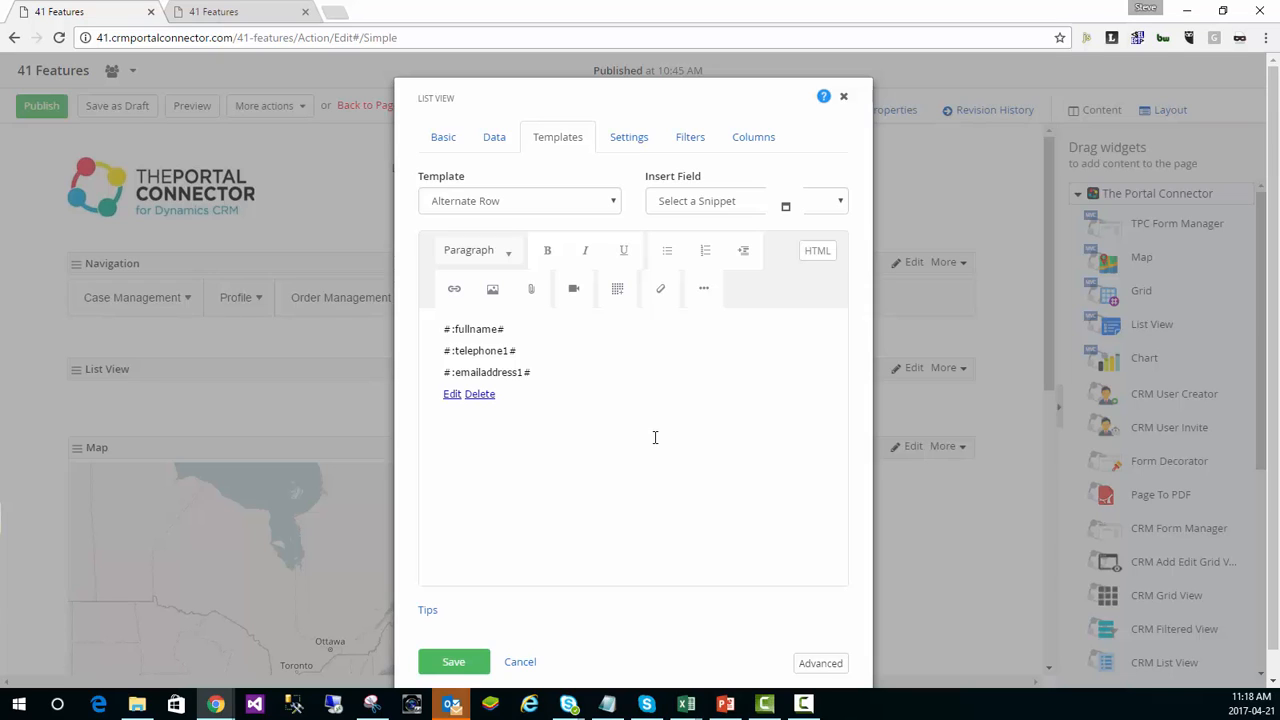
Add a bold "Name:" label before the fullname field in the Alternate Row template
text(Name:)
key(shift+Left)
key(shift+Left)
key(shift+Left)
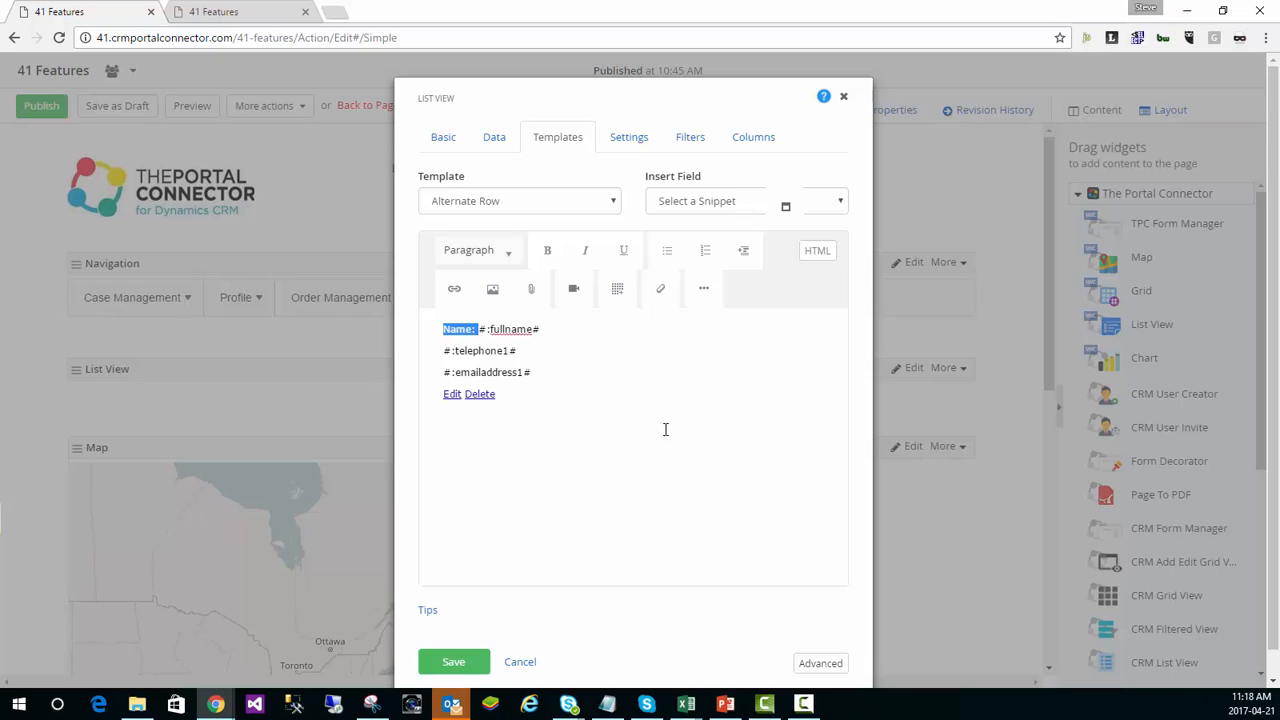
click(549, 251)
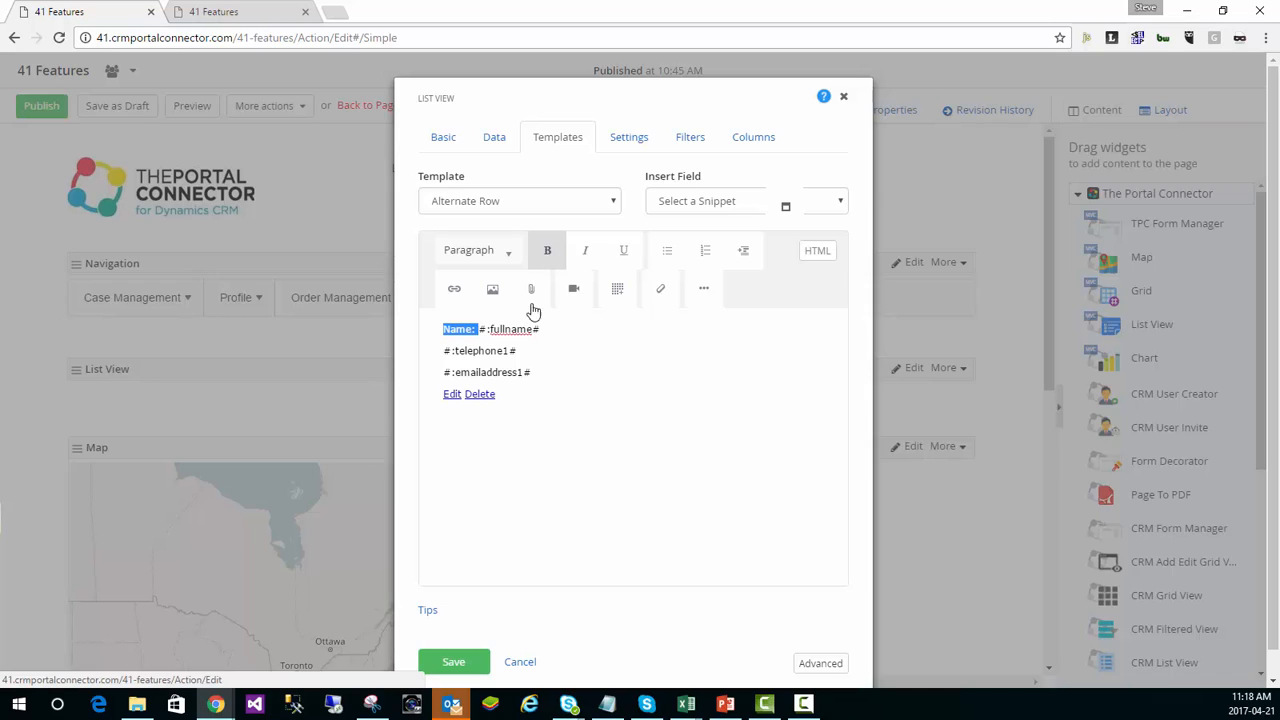
Add bold "Phone:" and "Email:" labels before the telephone1 and emailaddress1 fields in the Alternate Row template
click(444, 352)
text(Phone:)
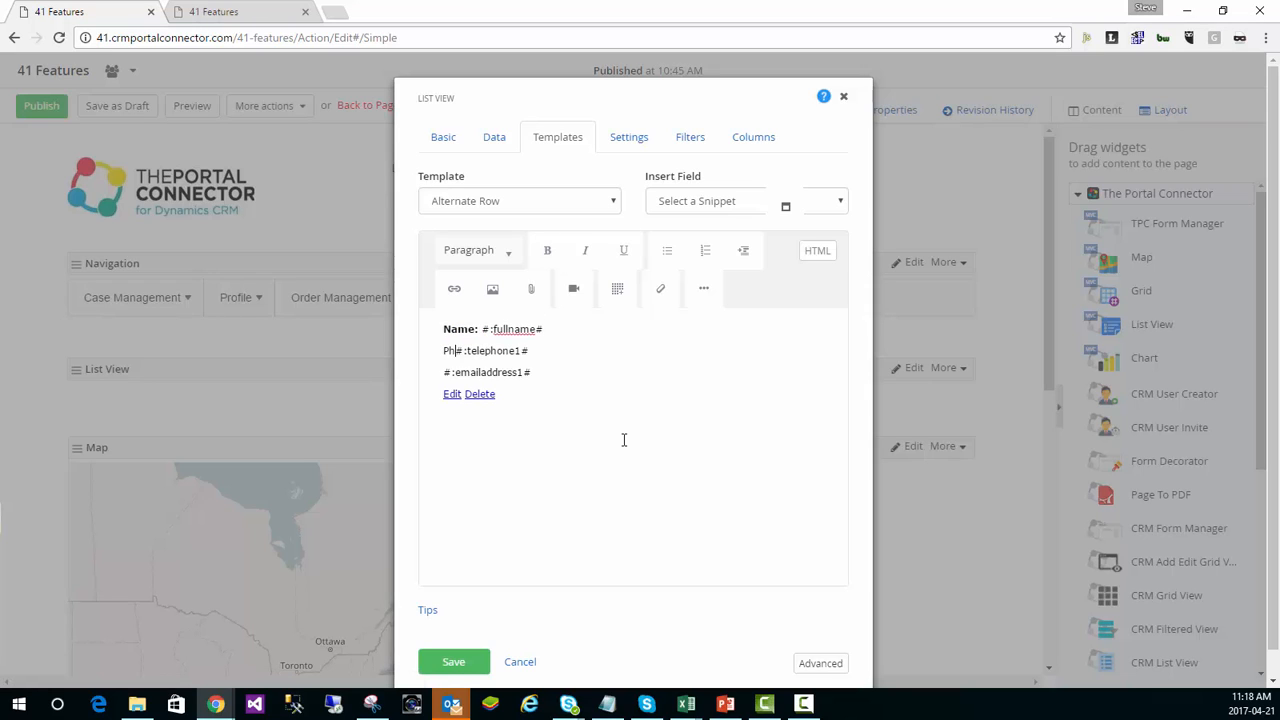
text( #:telephone1# )
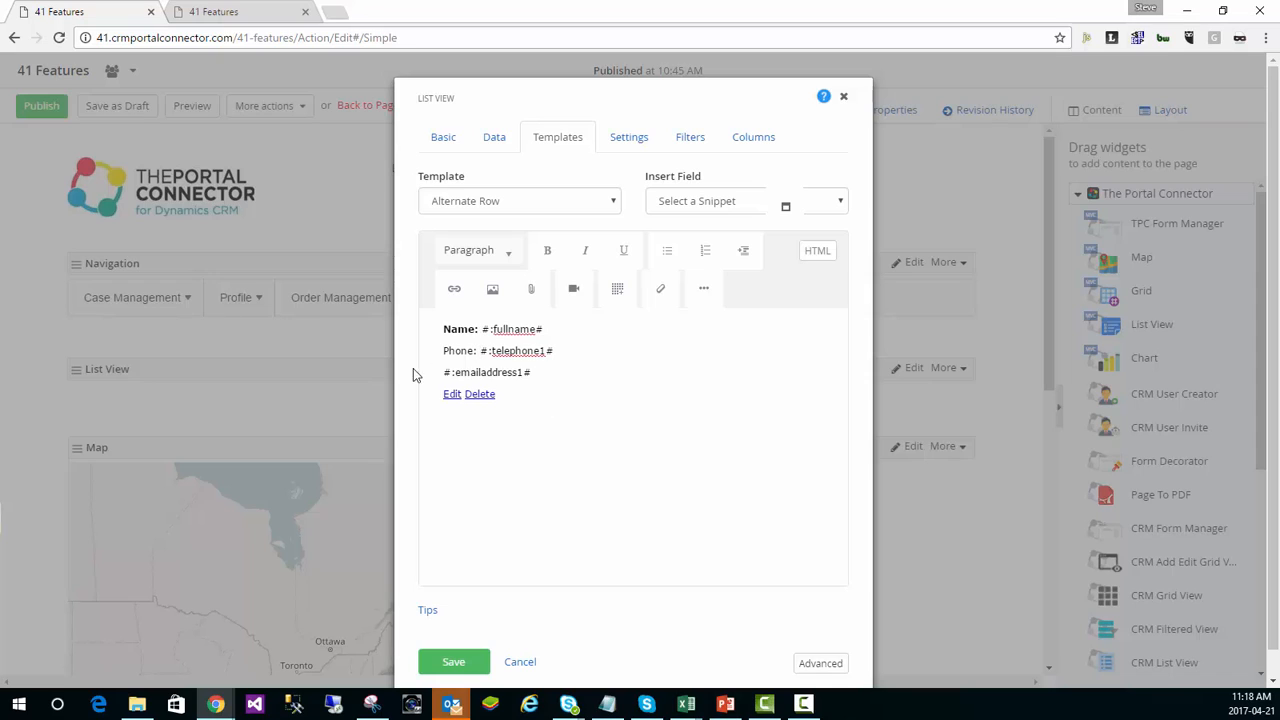
text(Email:)
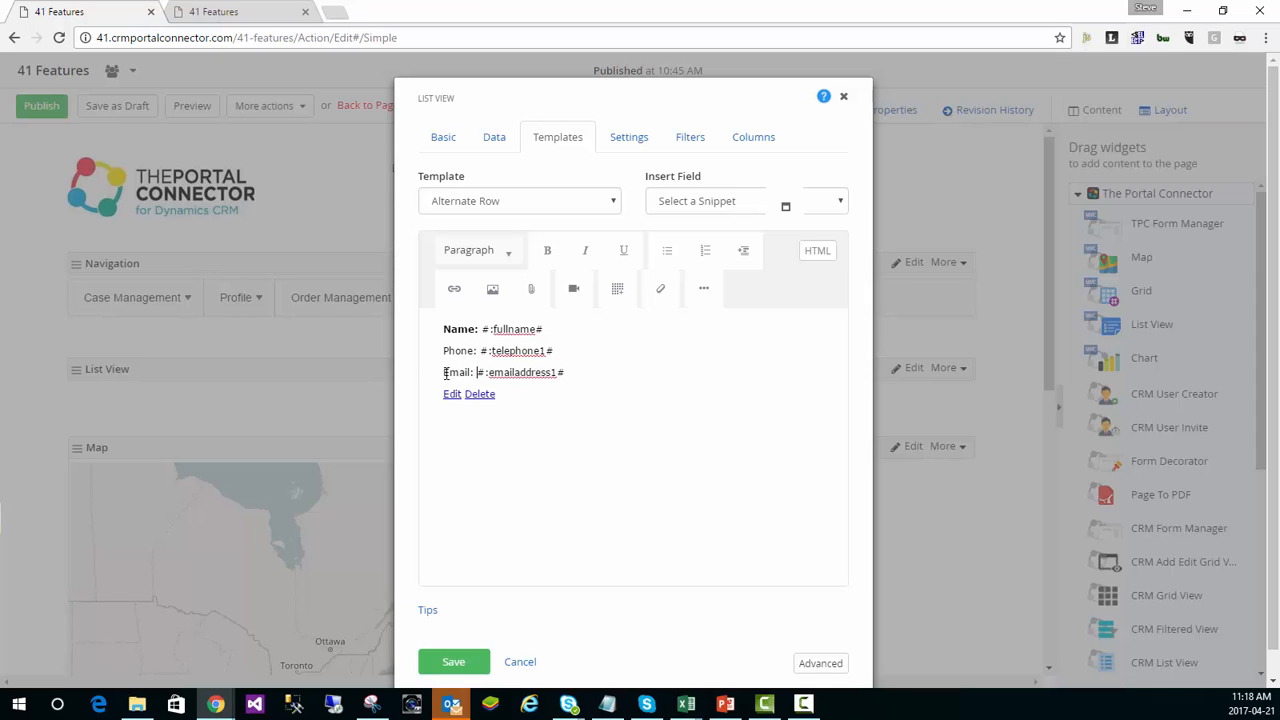
drag(478, 351, 418, 350)
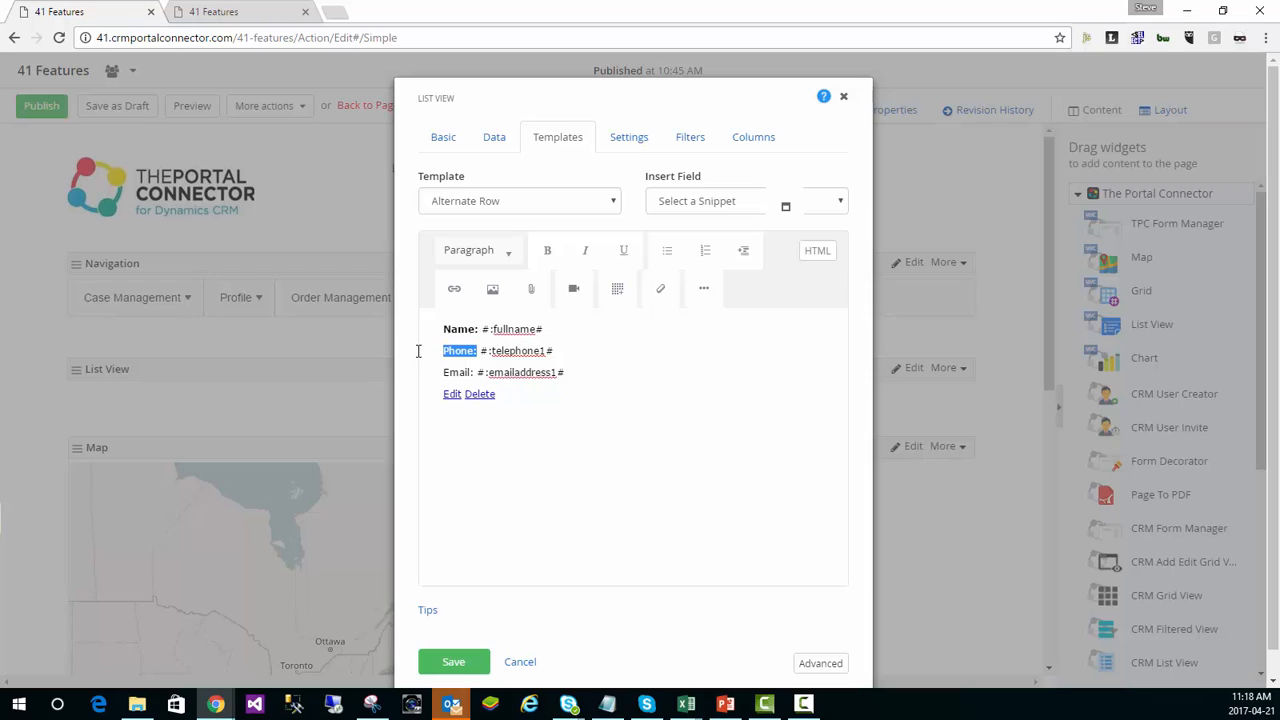
click(548, 251)
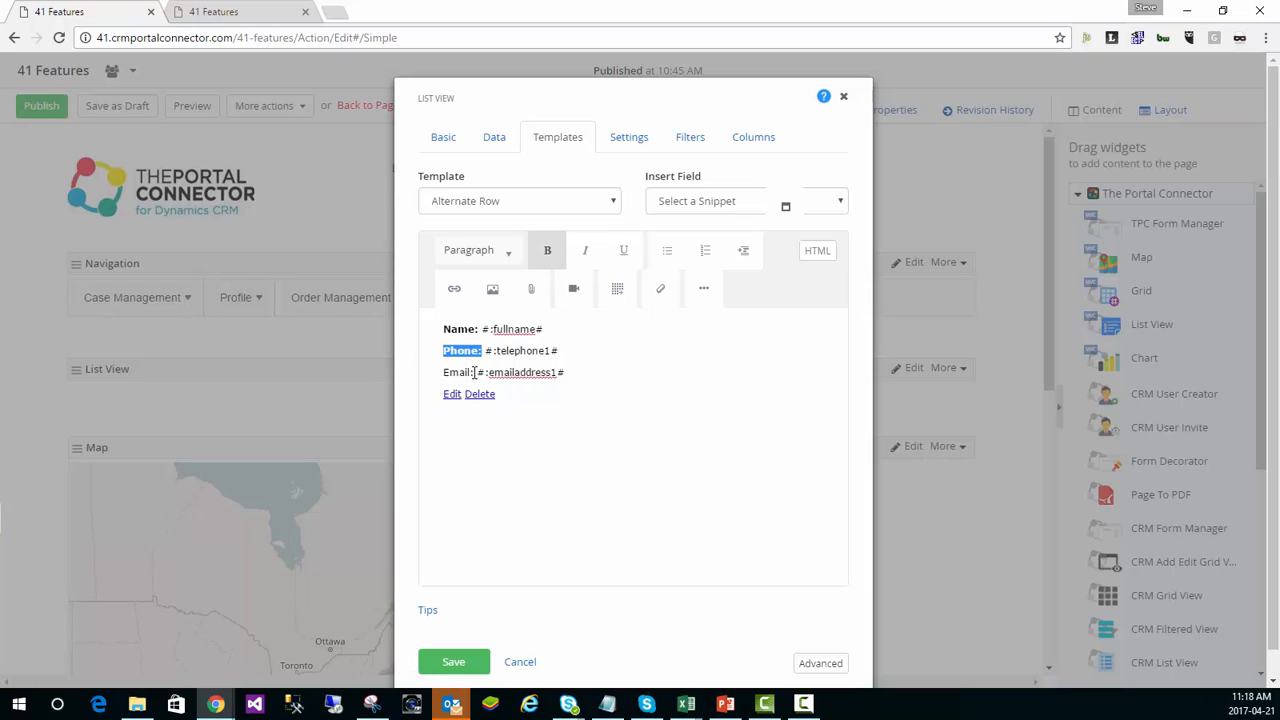
drag(478, 372, 429, 371)
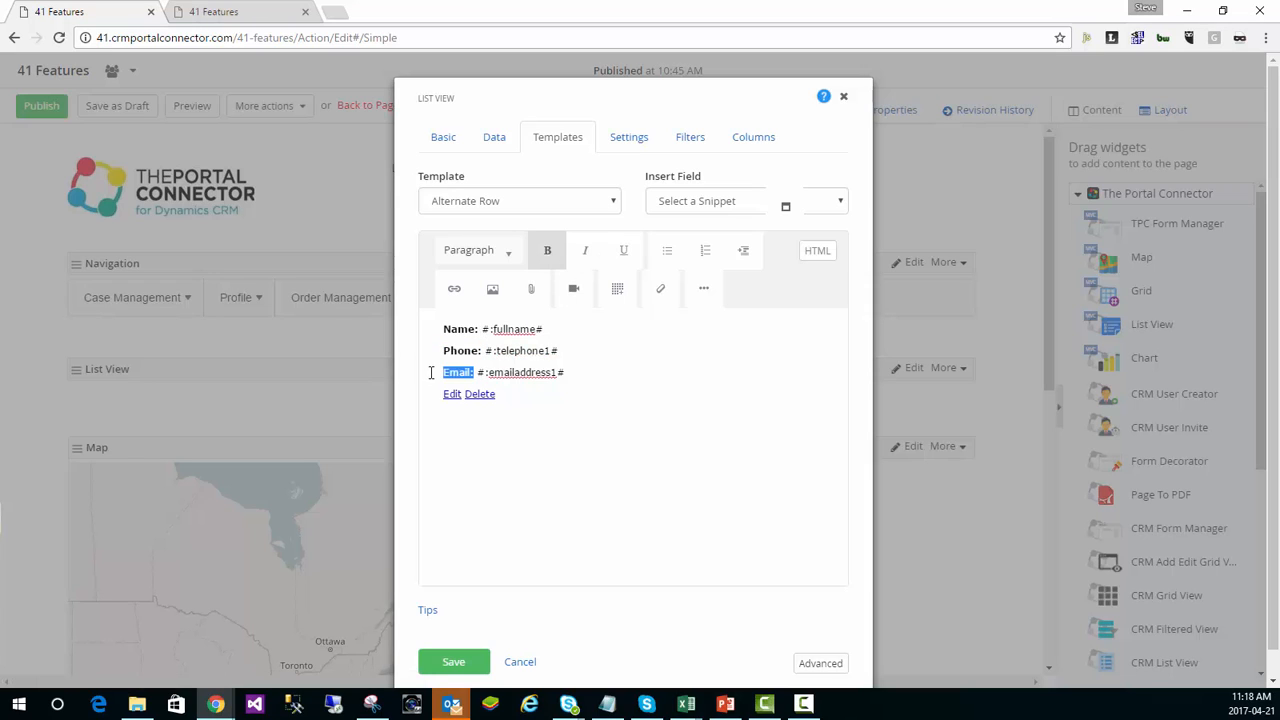
click(551, 257)
Copy the Alternate Row template's HTML source and replace the Row template's HTML with it
click(818, 251)
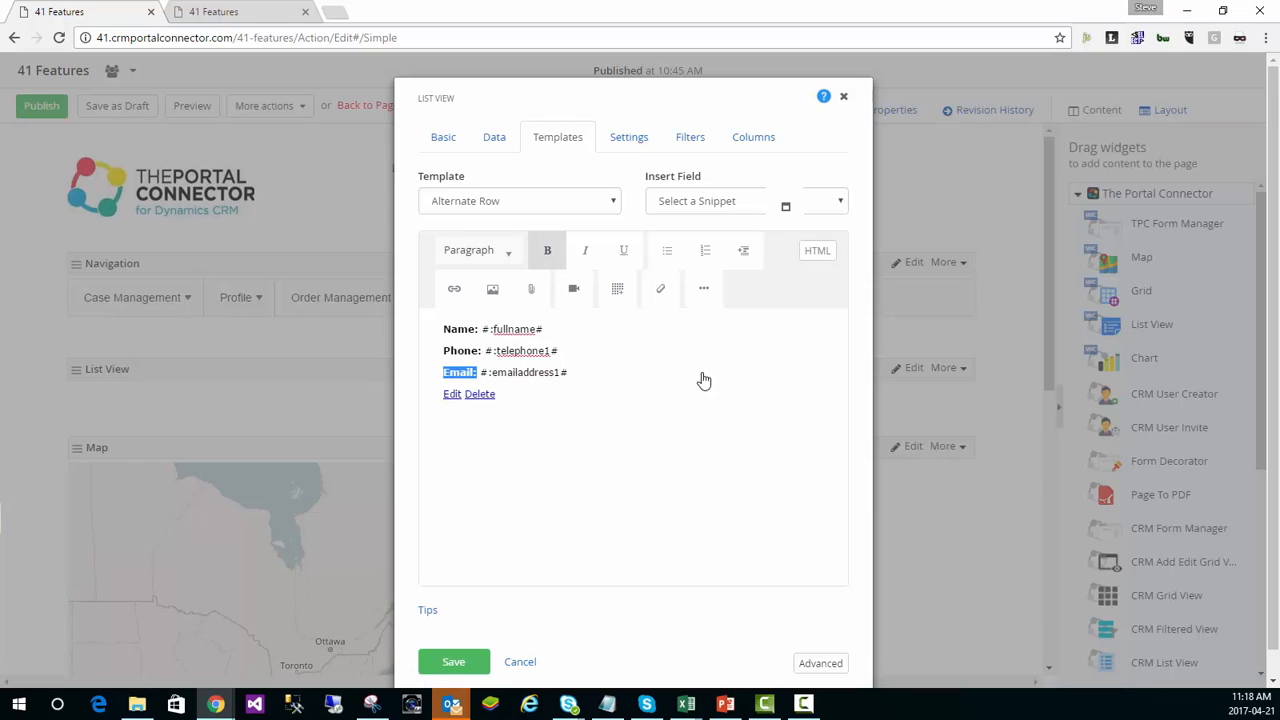
key(ctrl+a)
key(ctrl+c)
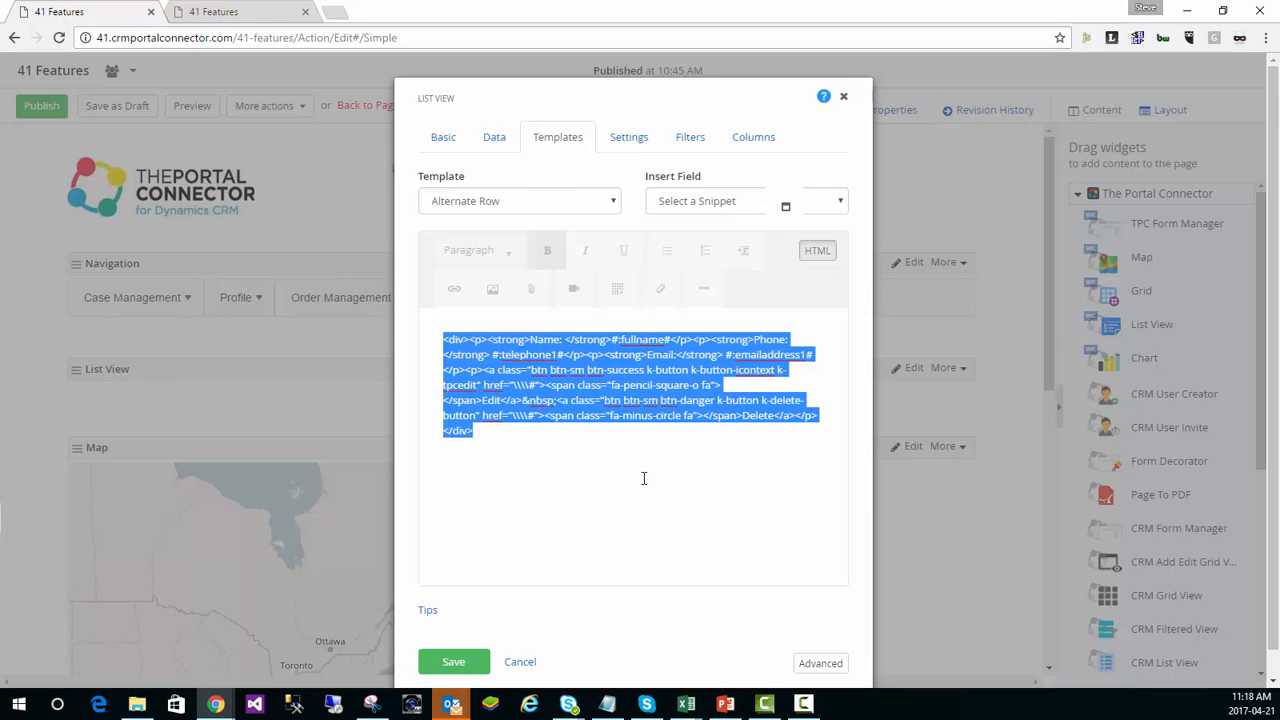
click(607, 199)
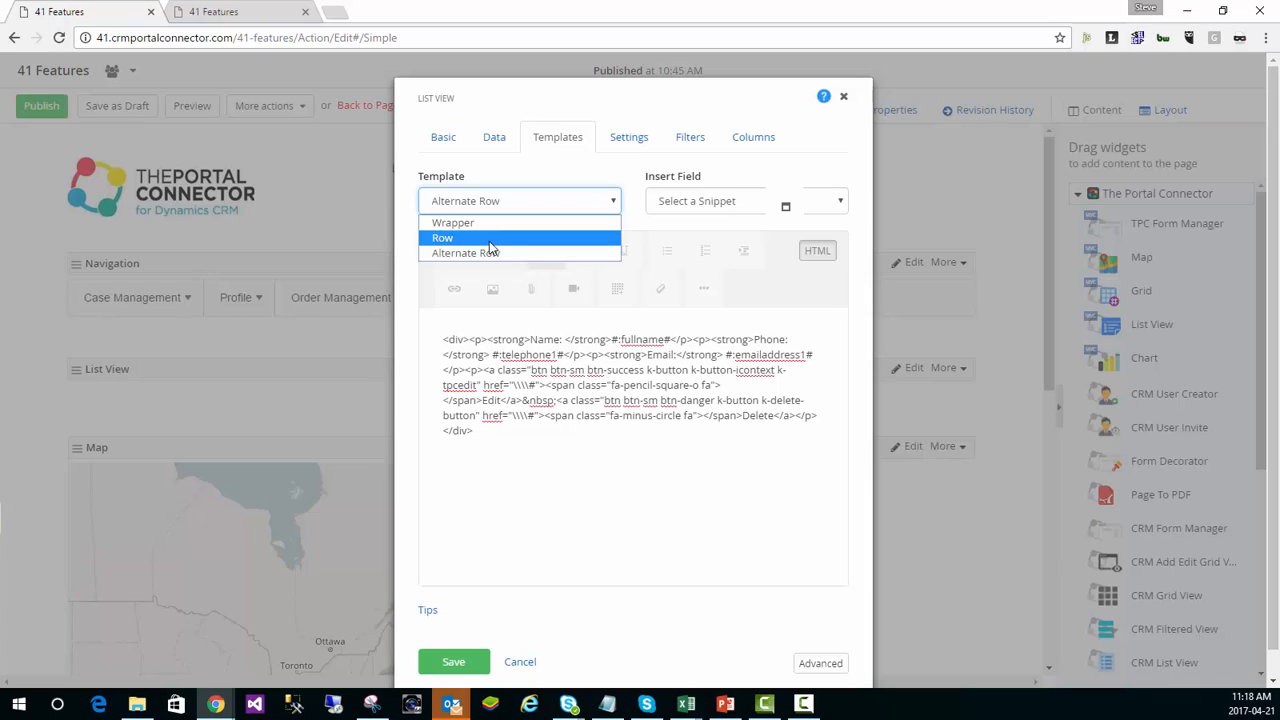
click(471, 239)
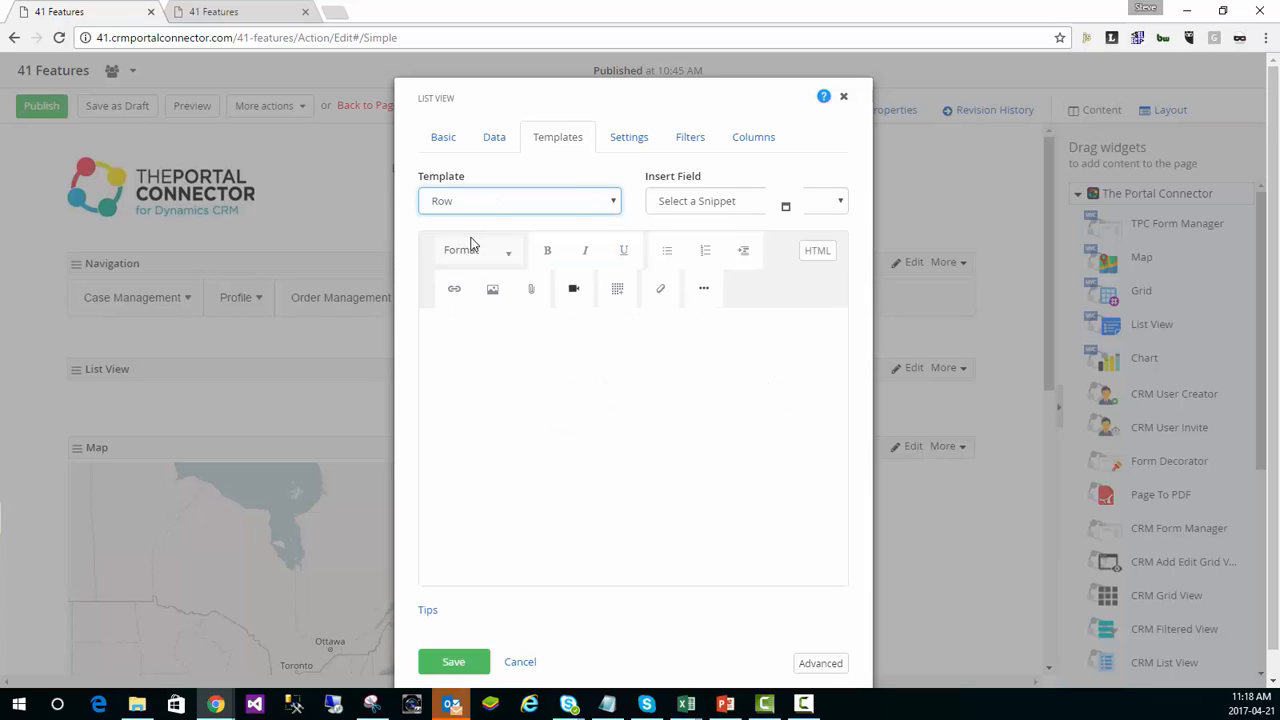
click(815, 251)
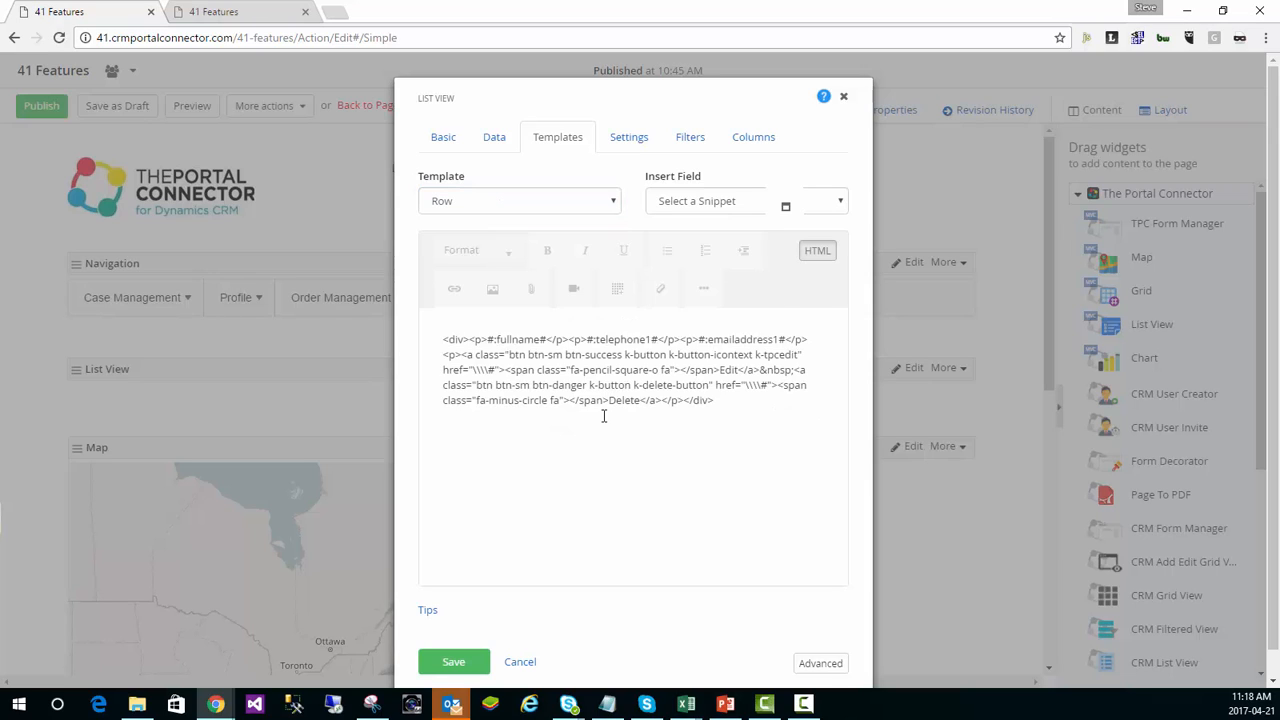
key(ctrl+a)
key(ctrl+v)
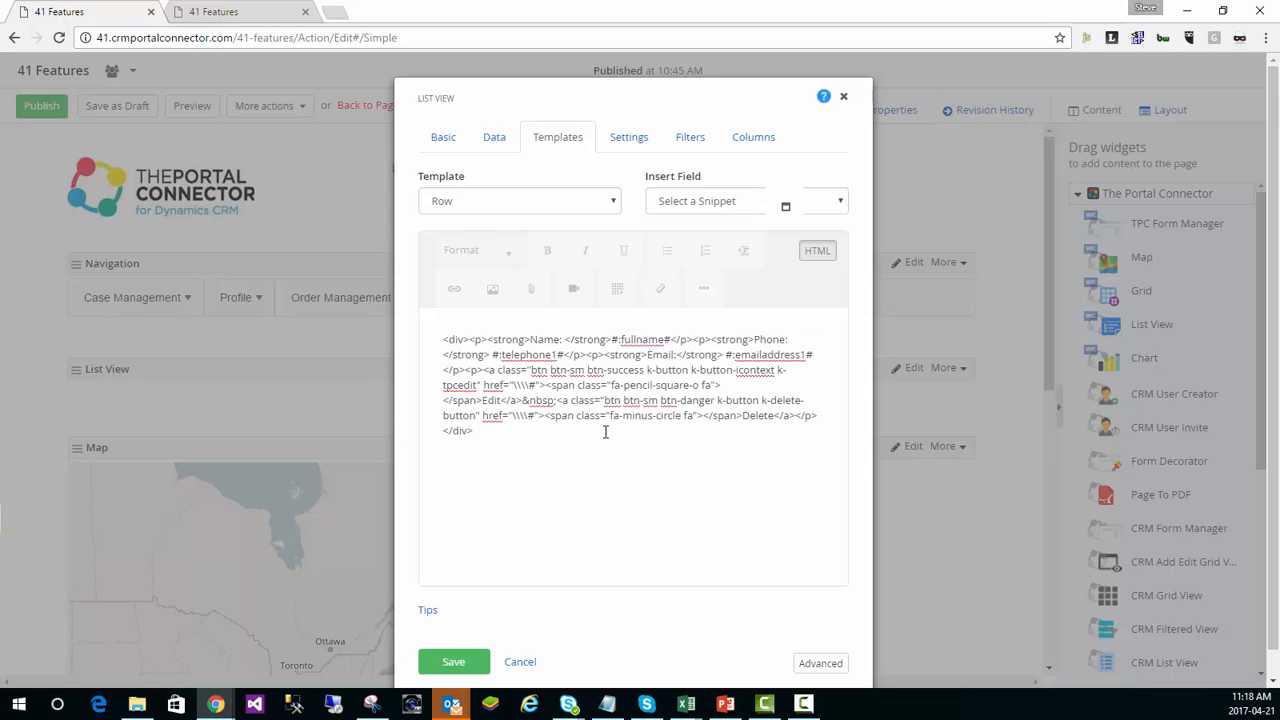
Review the List View's paging and scrolling settings, its filters and its column definitions
click(628, 145)
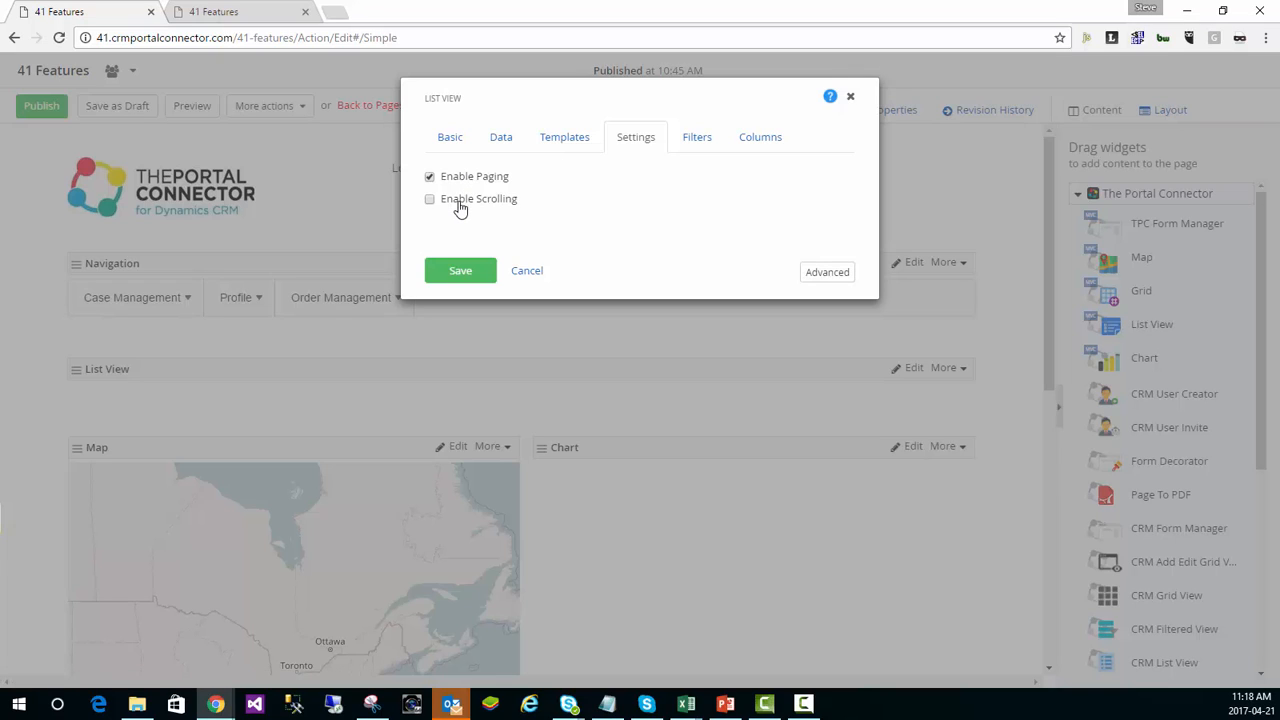
click(707, 142)
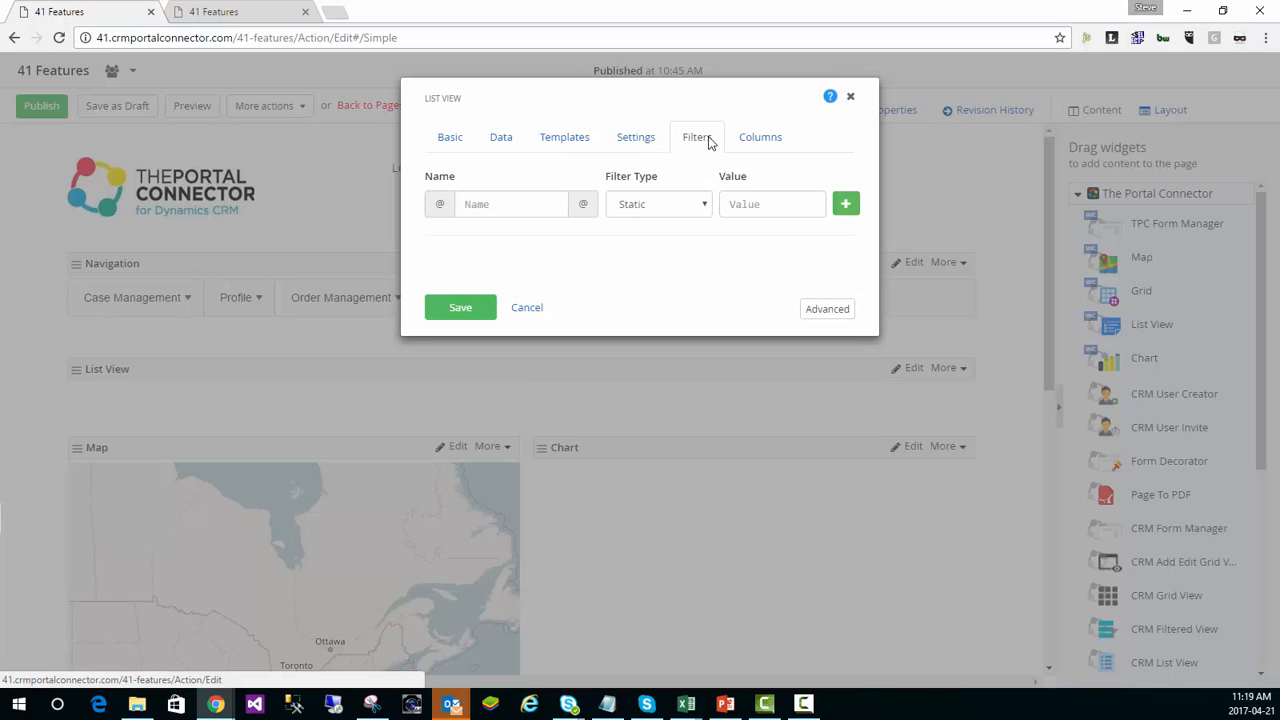
click(766, 144)
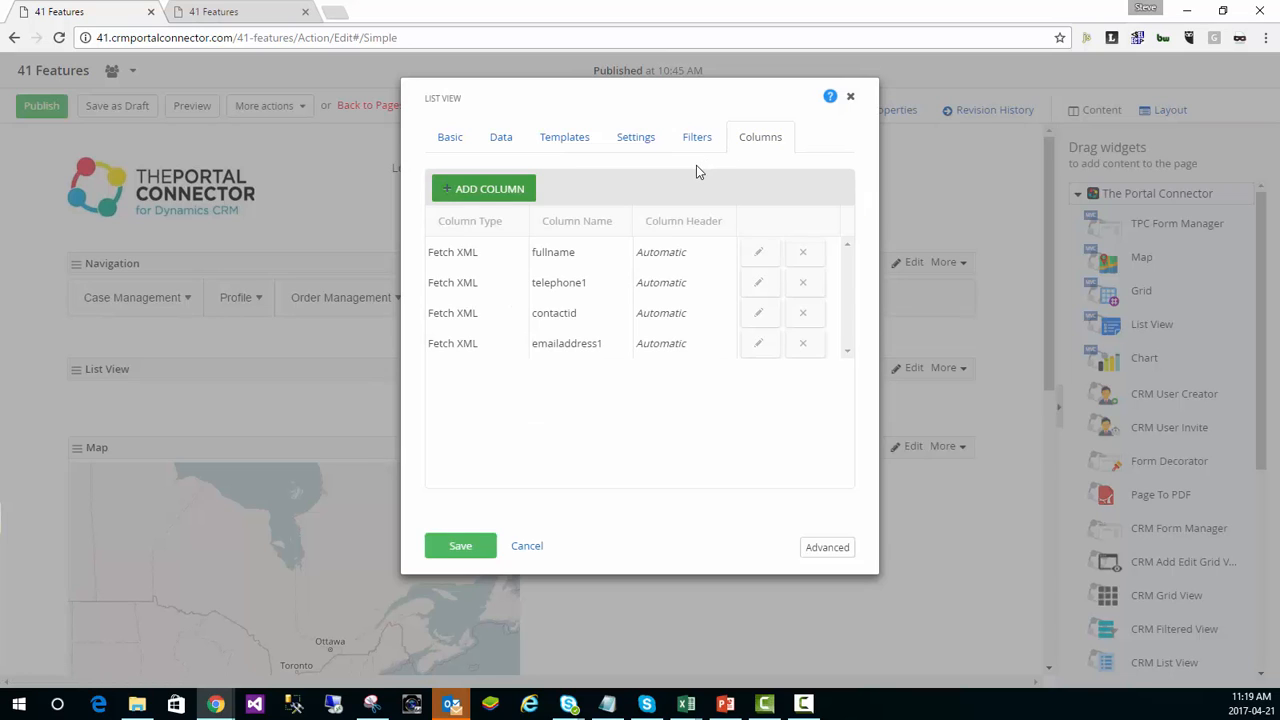
Save the List View configuration and publish the 41 Features page
click(461, 548)
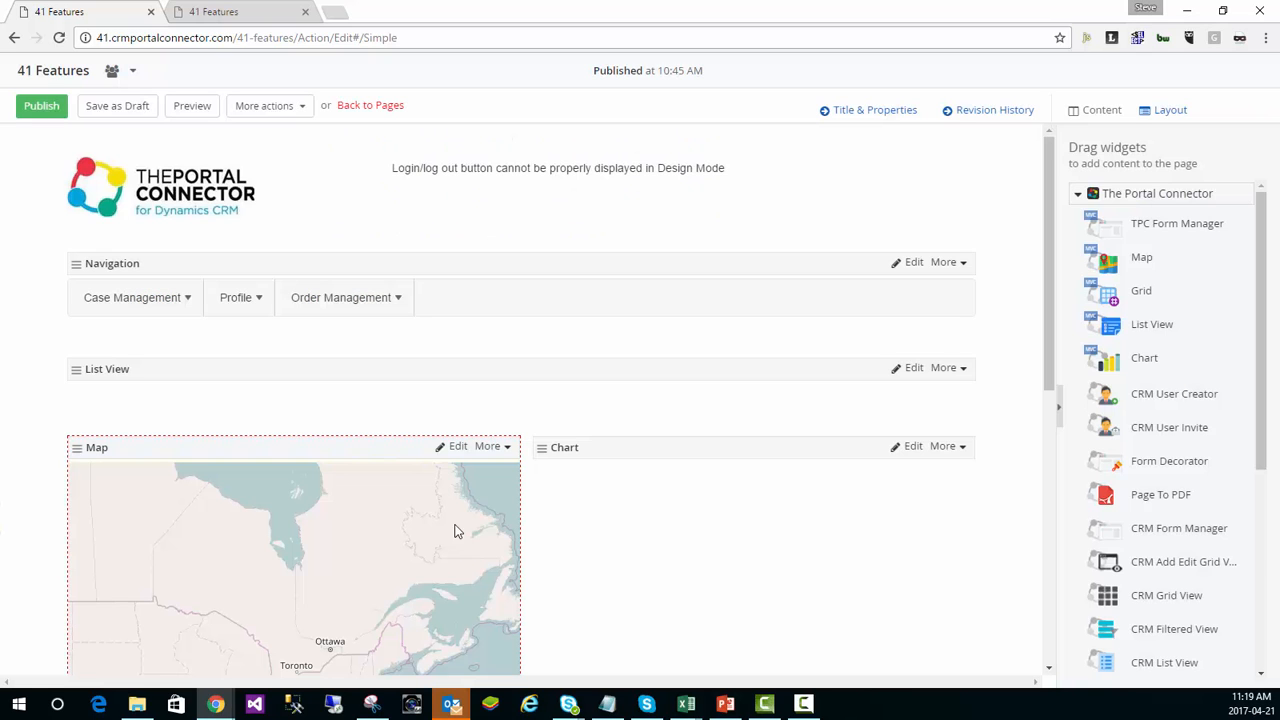
click(30, 107)
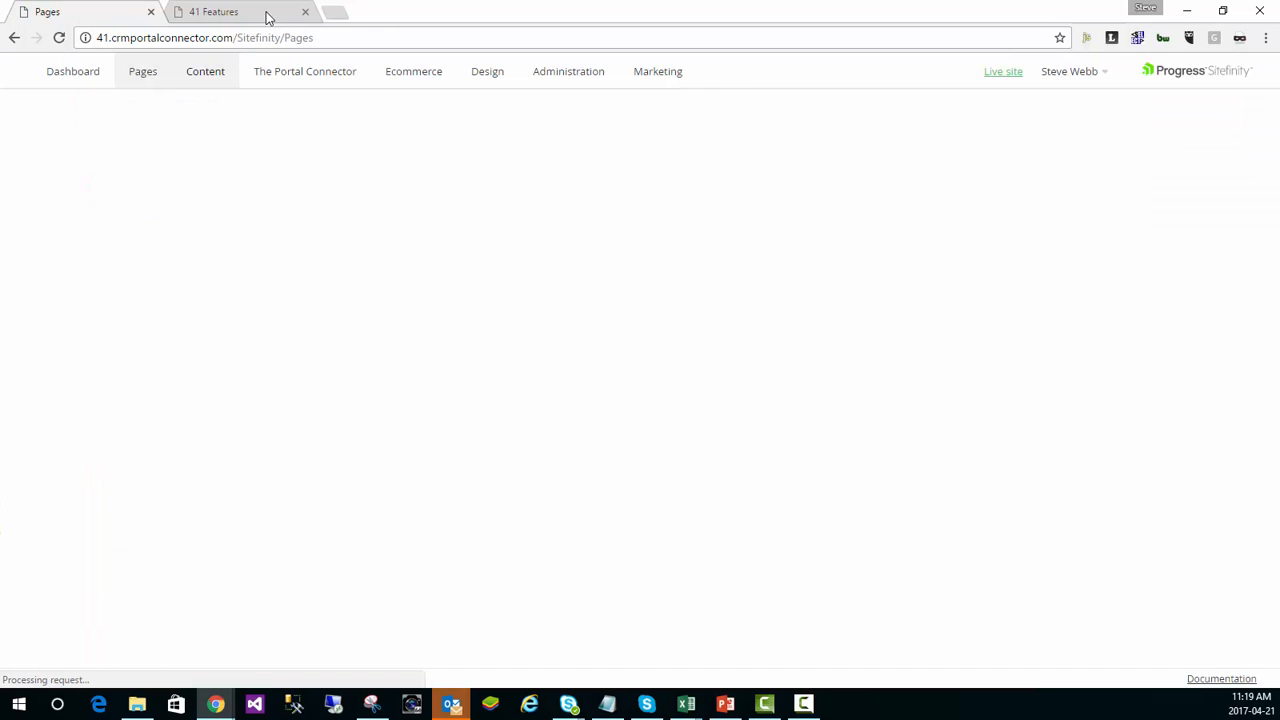
Reload the live 41 Features page and examine the contact list down to its paging controls
click(235, 11)
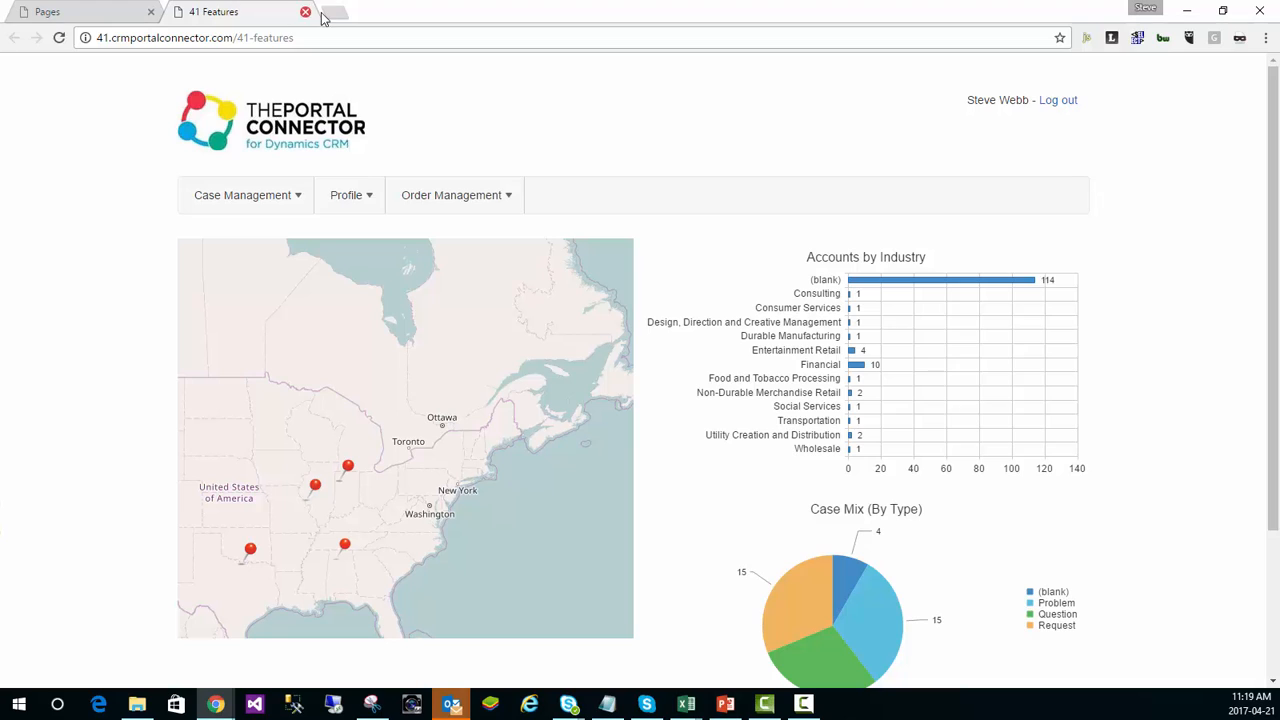
click(342, 38)
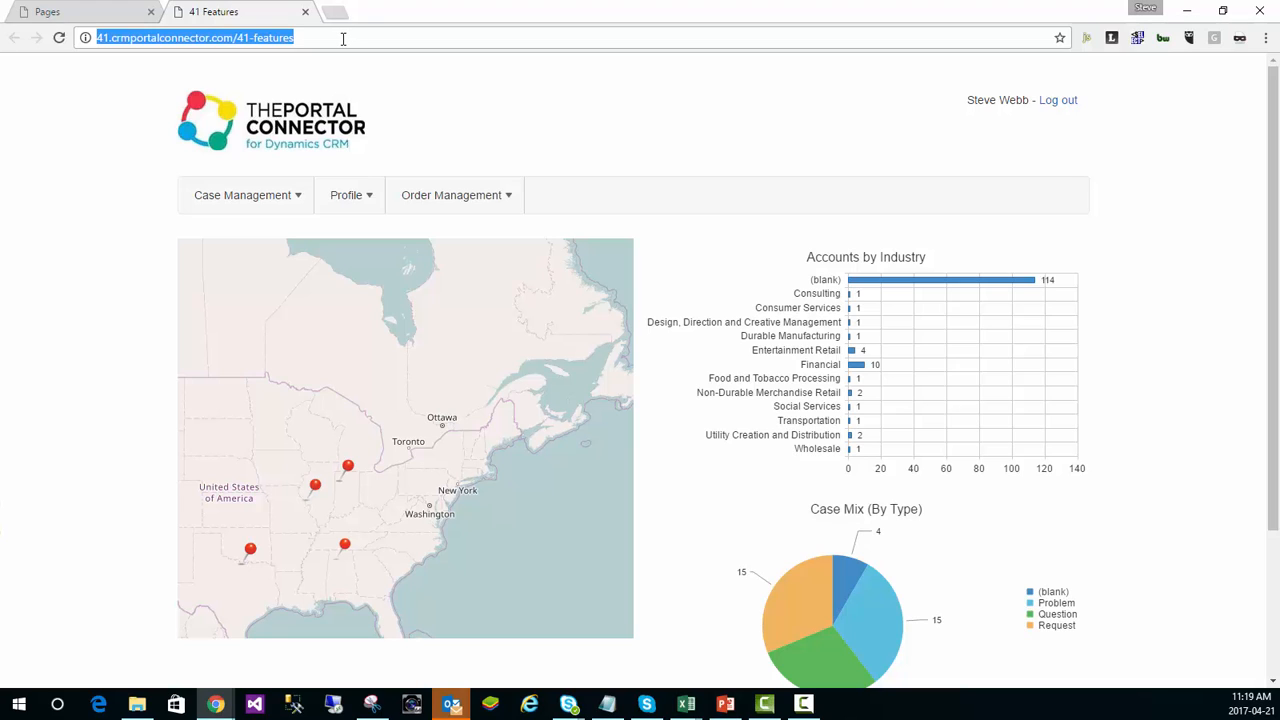
key(Return)
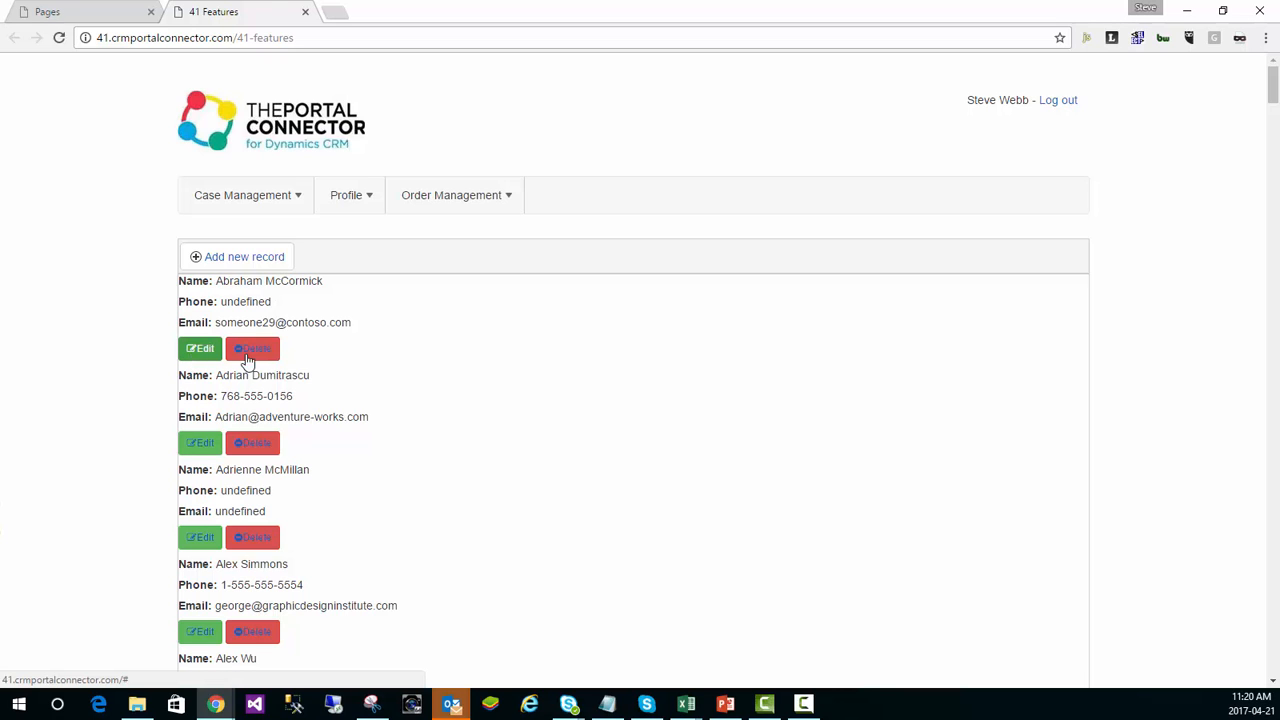
scroll(450, 380, down, 9)
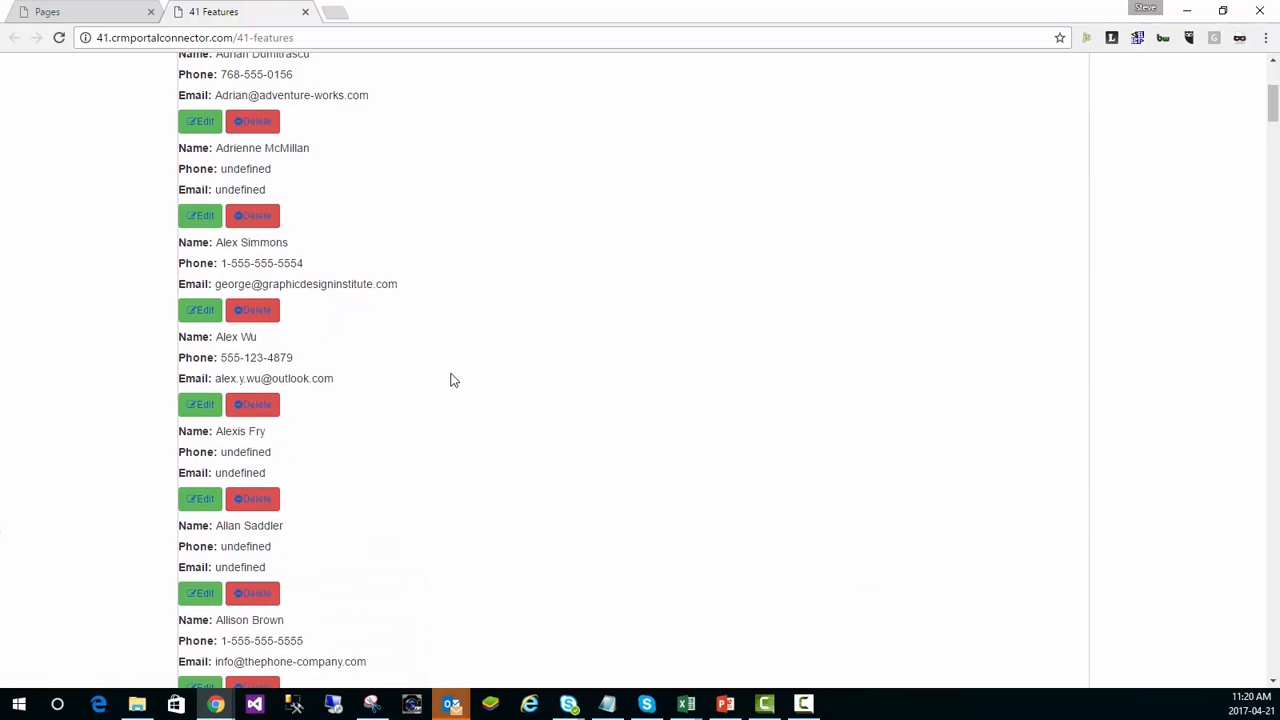
scroll(450, 380, down, 16)
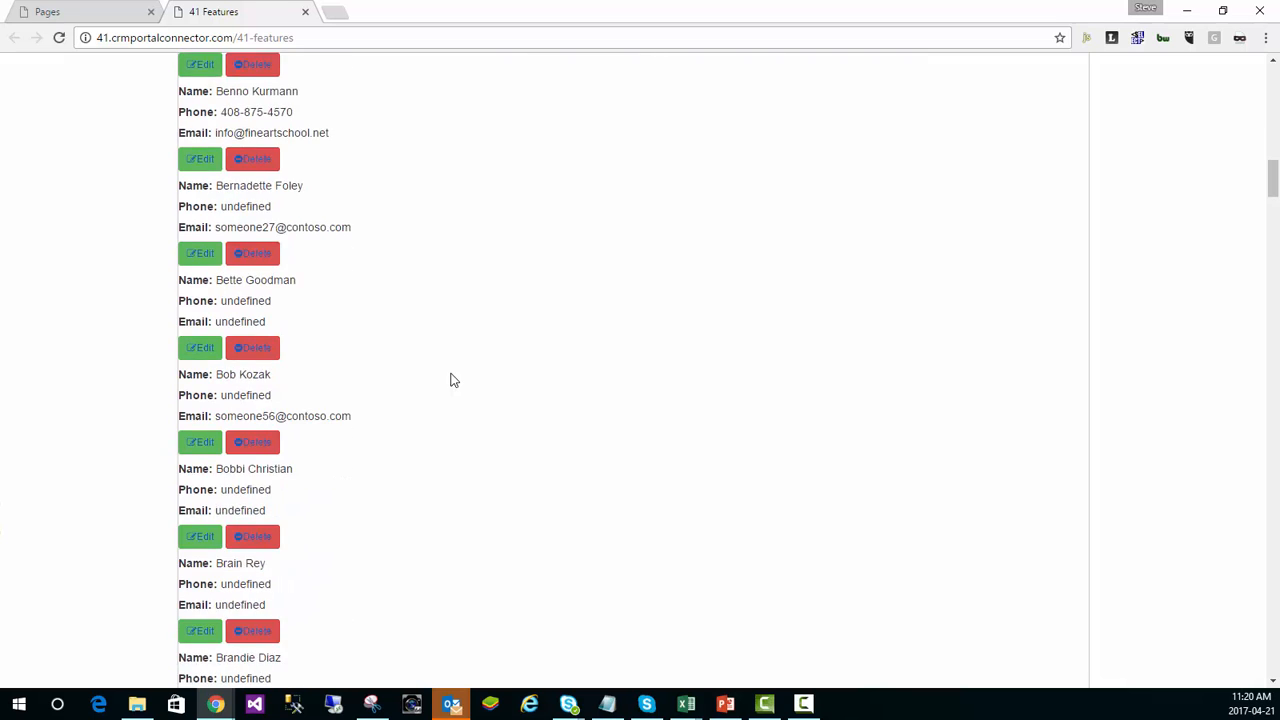
scroll(452, 380, up, 17)
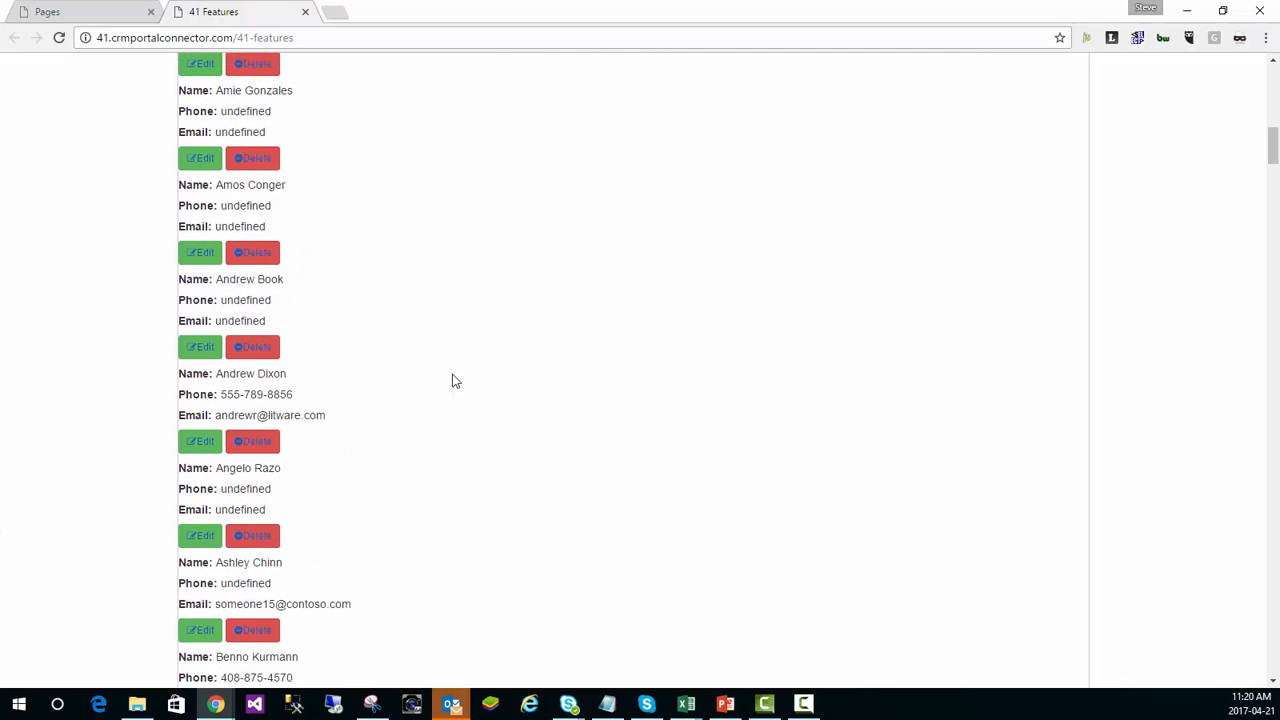
drag(1275, 147, 1257, 643)
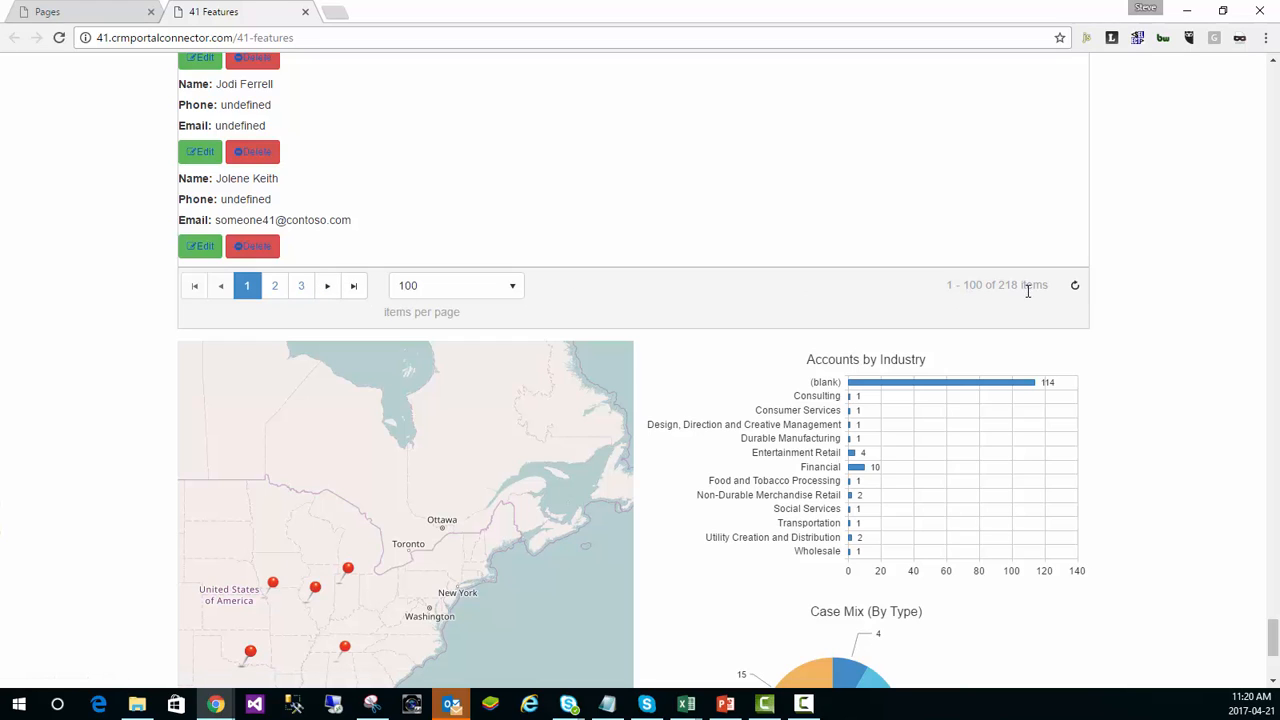
Open the first listed contact's record for editing, examine its whole My Profile form, and return to the contact list
click(1274, 665)
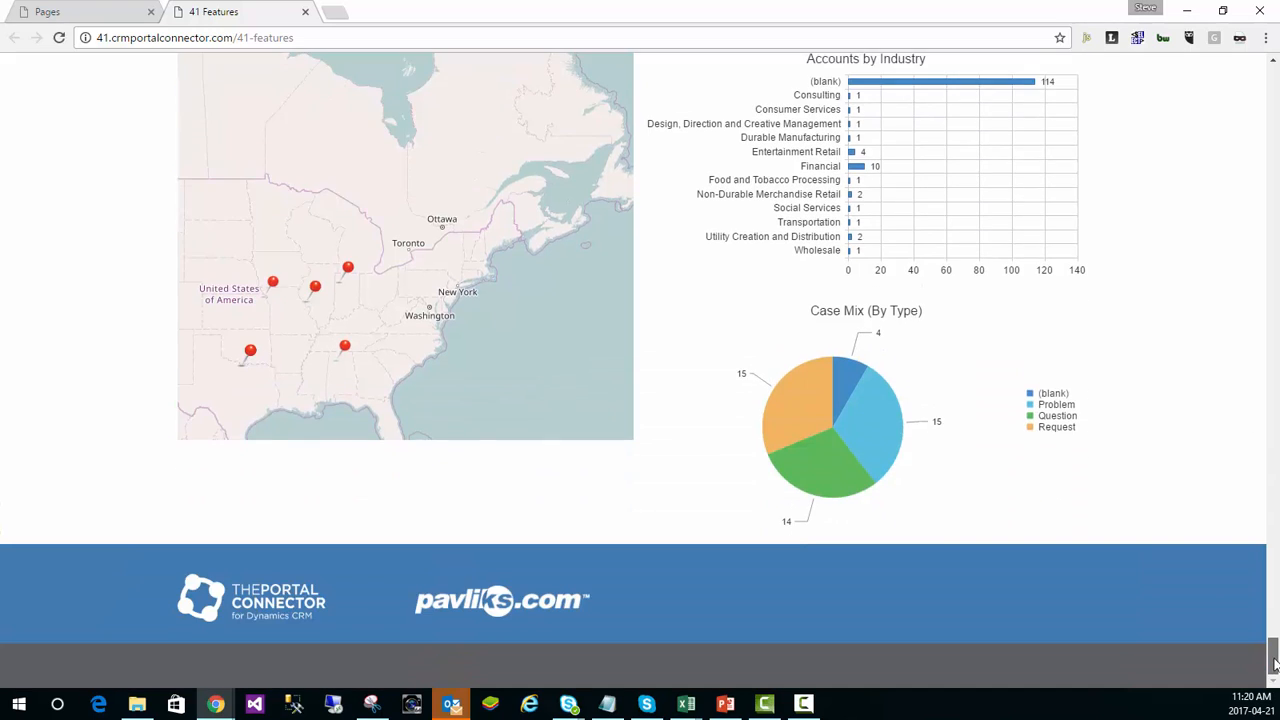
drag(1274, 665, 1197, 116)
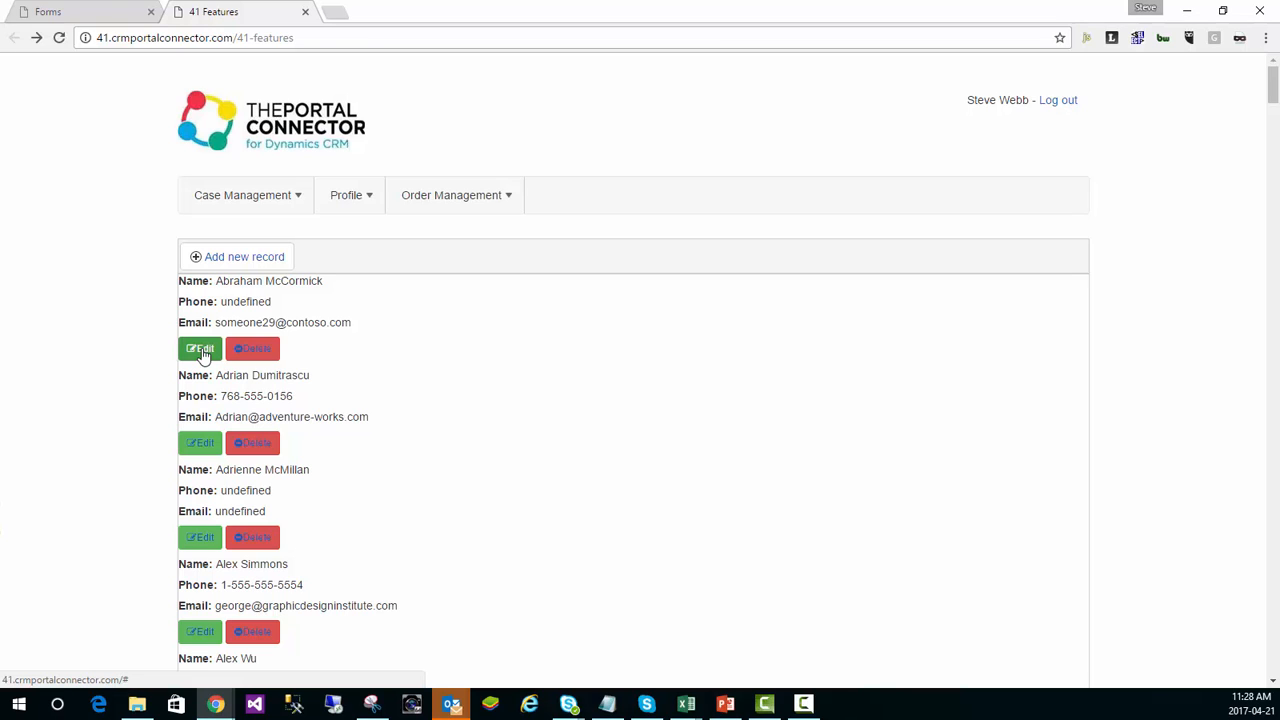
click(202, 352)
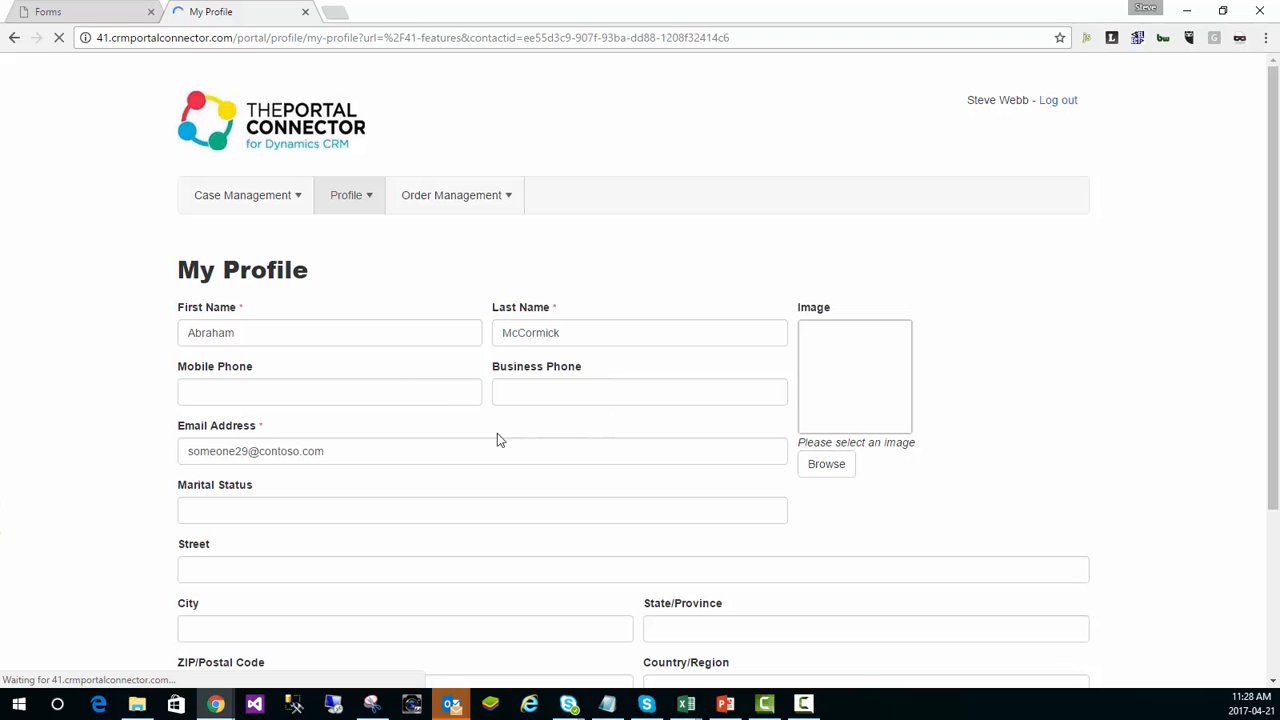
scroll(432, 570, down, 3)
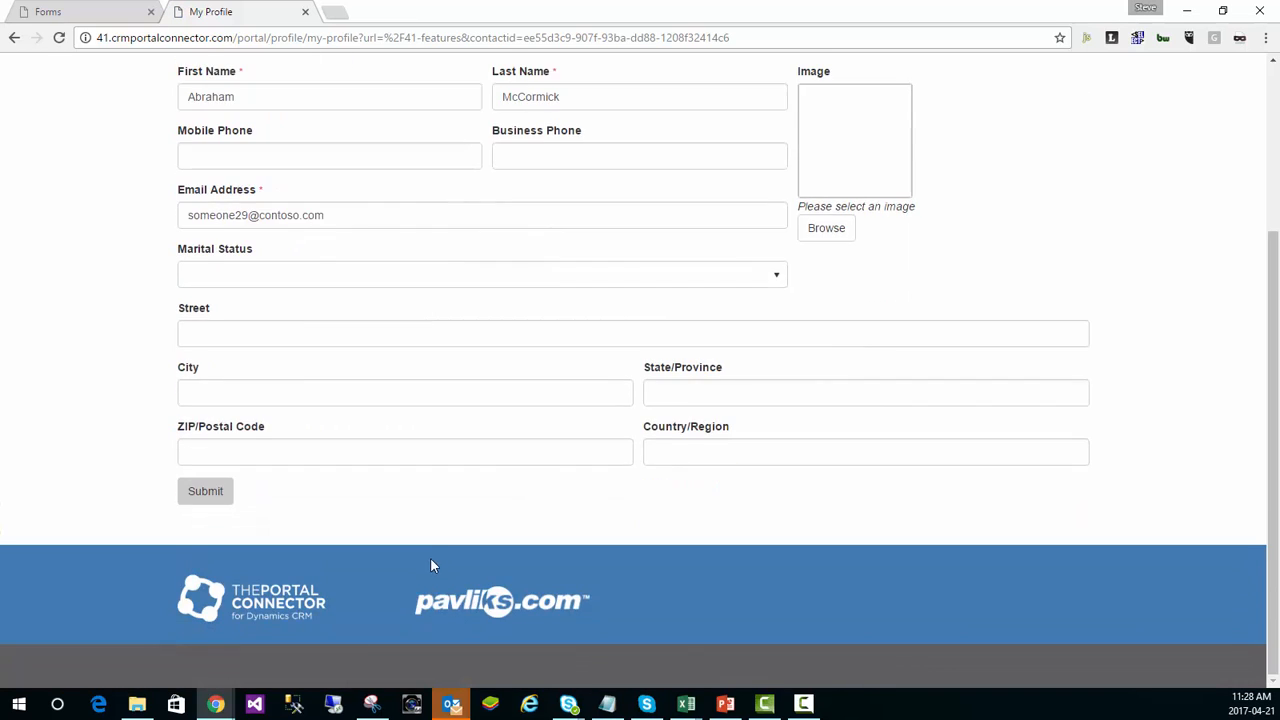
scroll(432, 566, up, 3)
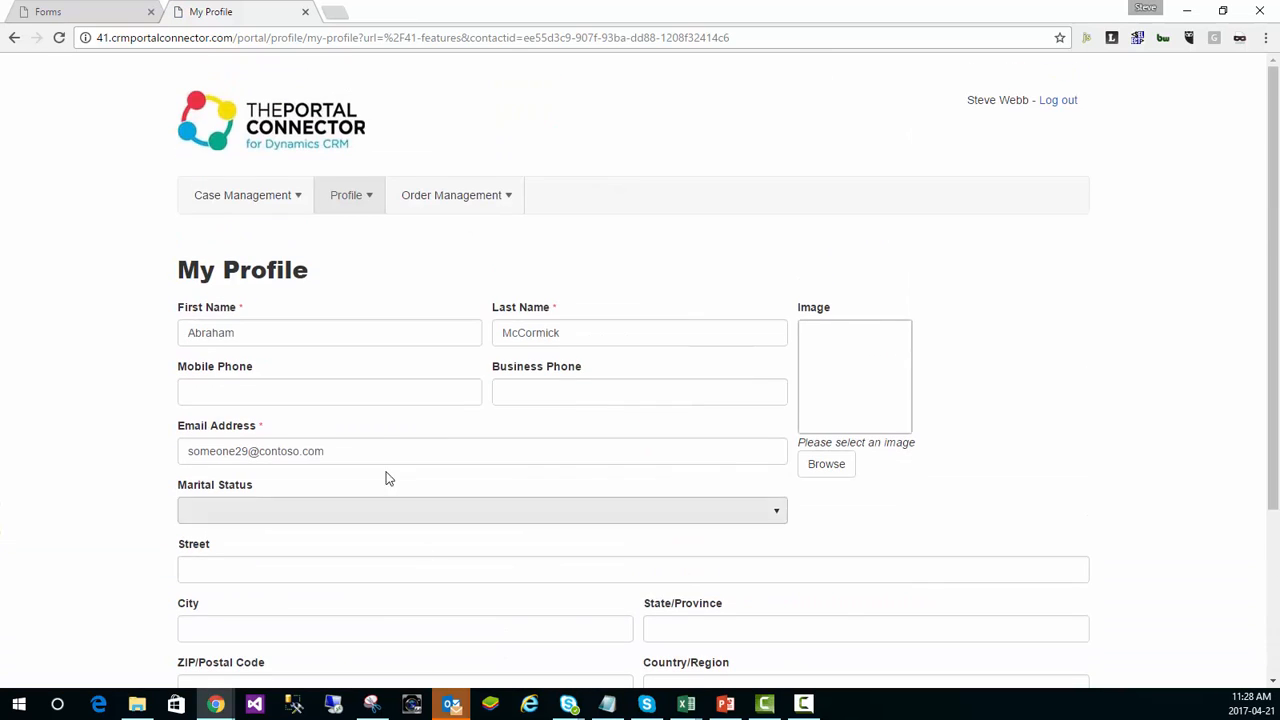
click(13, 38)
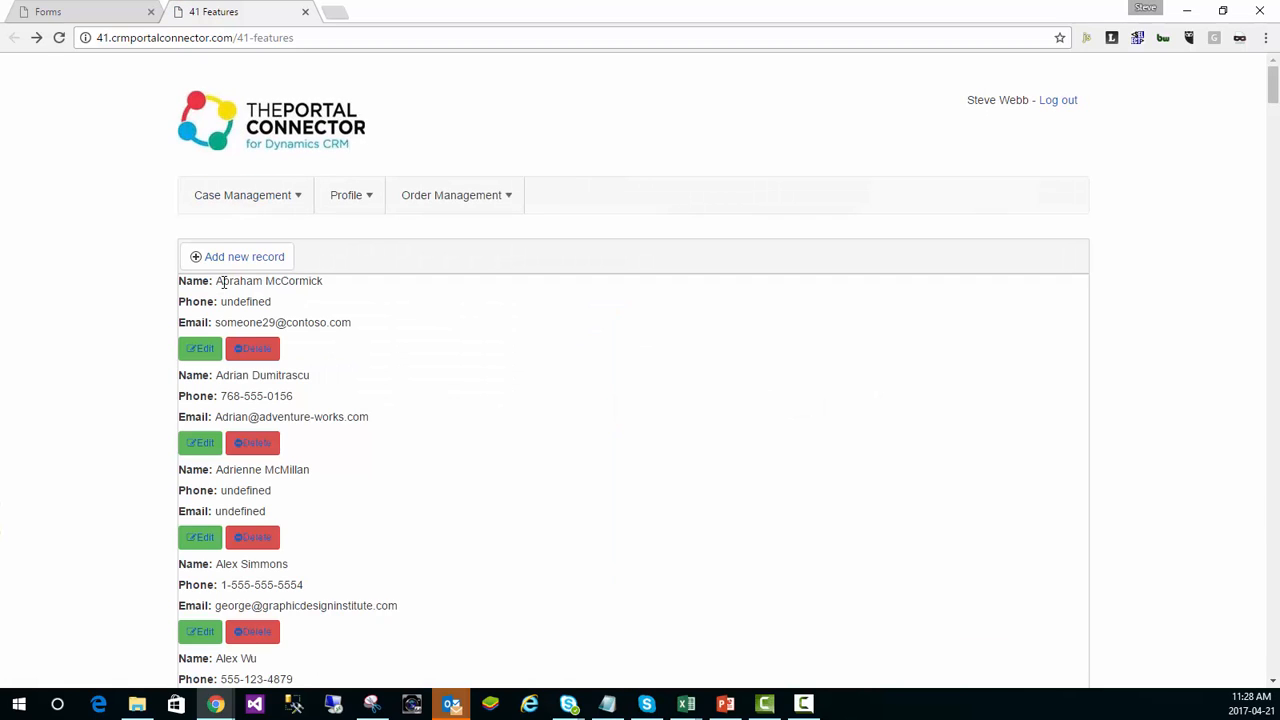
Open the second listed contact's record for editing
click(204, 446)
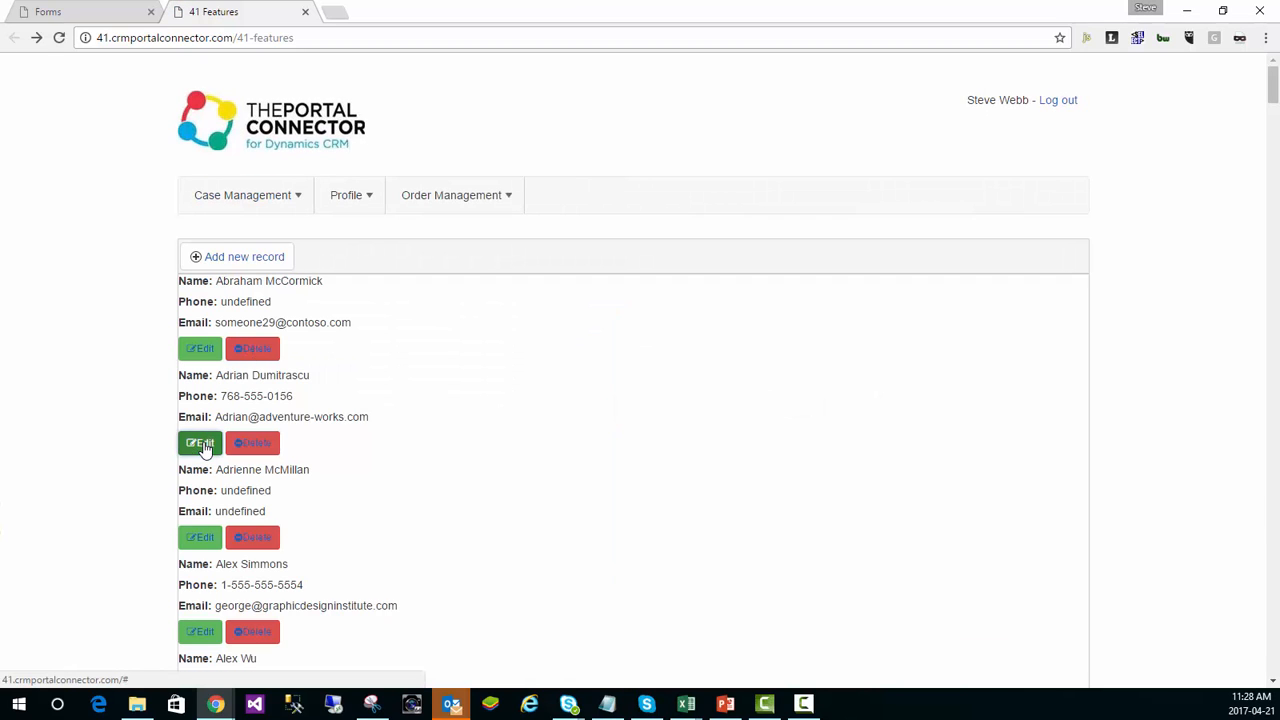